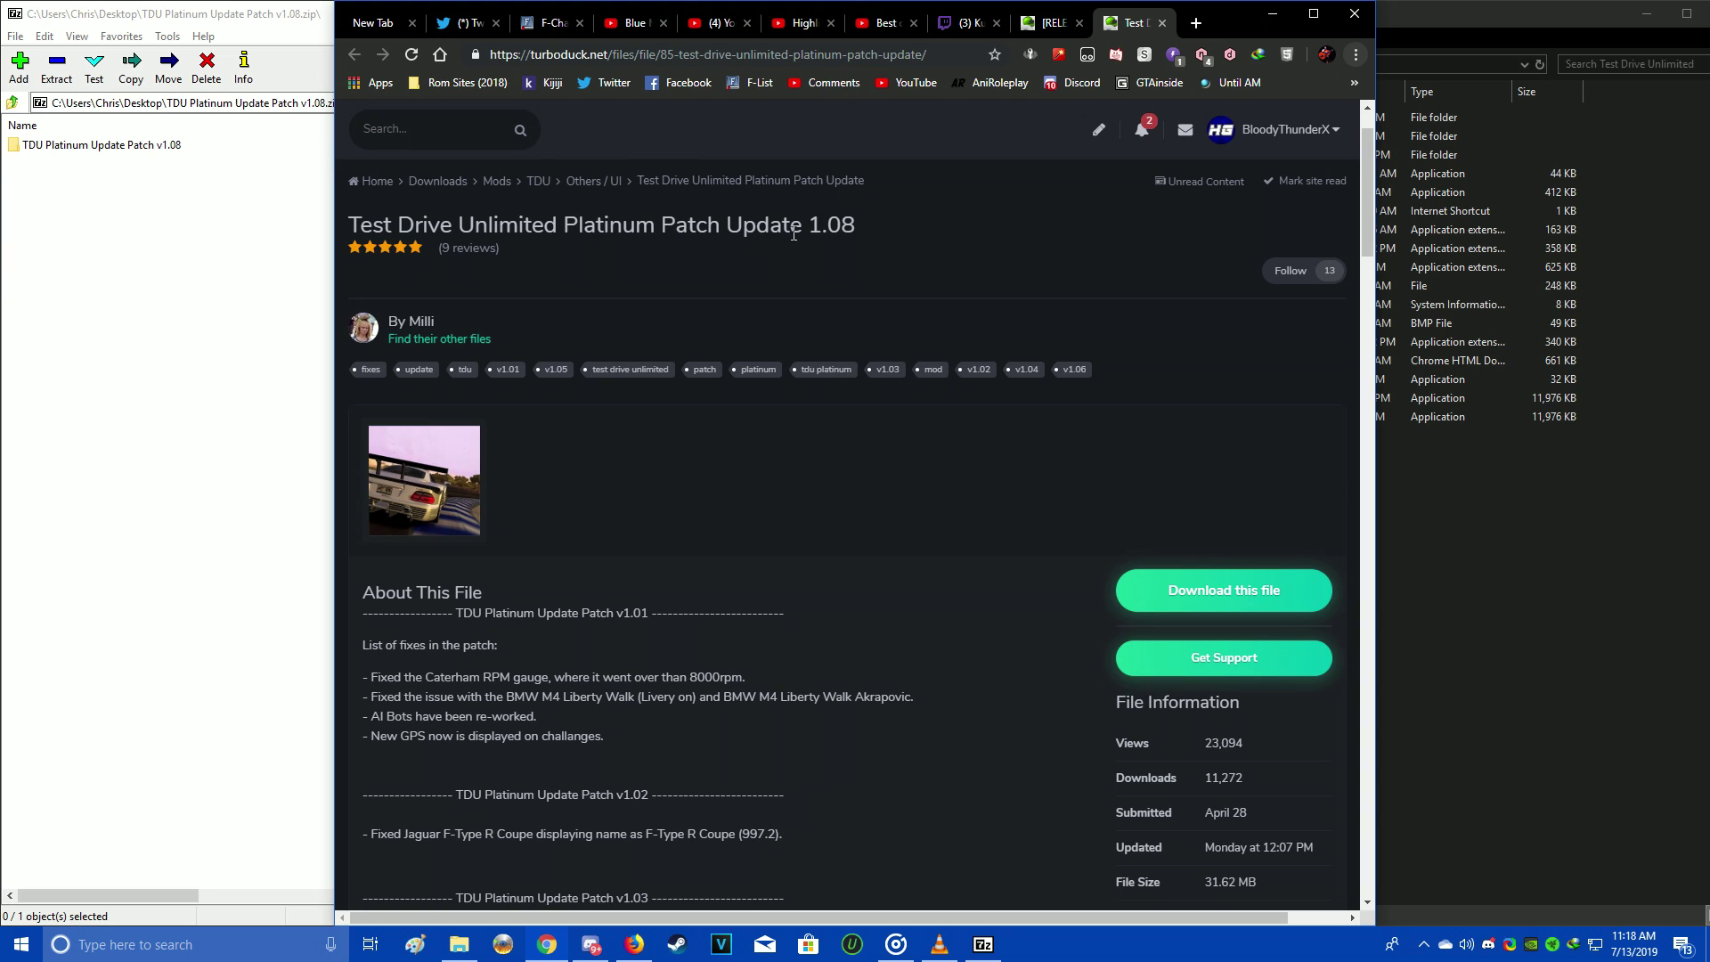
# Scroll the patch page past the v1.01–v1.07 notes to Install and What's New in 1.08, then minimize Chrome
pyautogui.scroll(1, 518, 184)
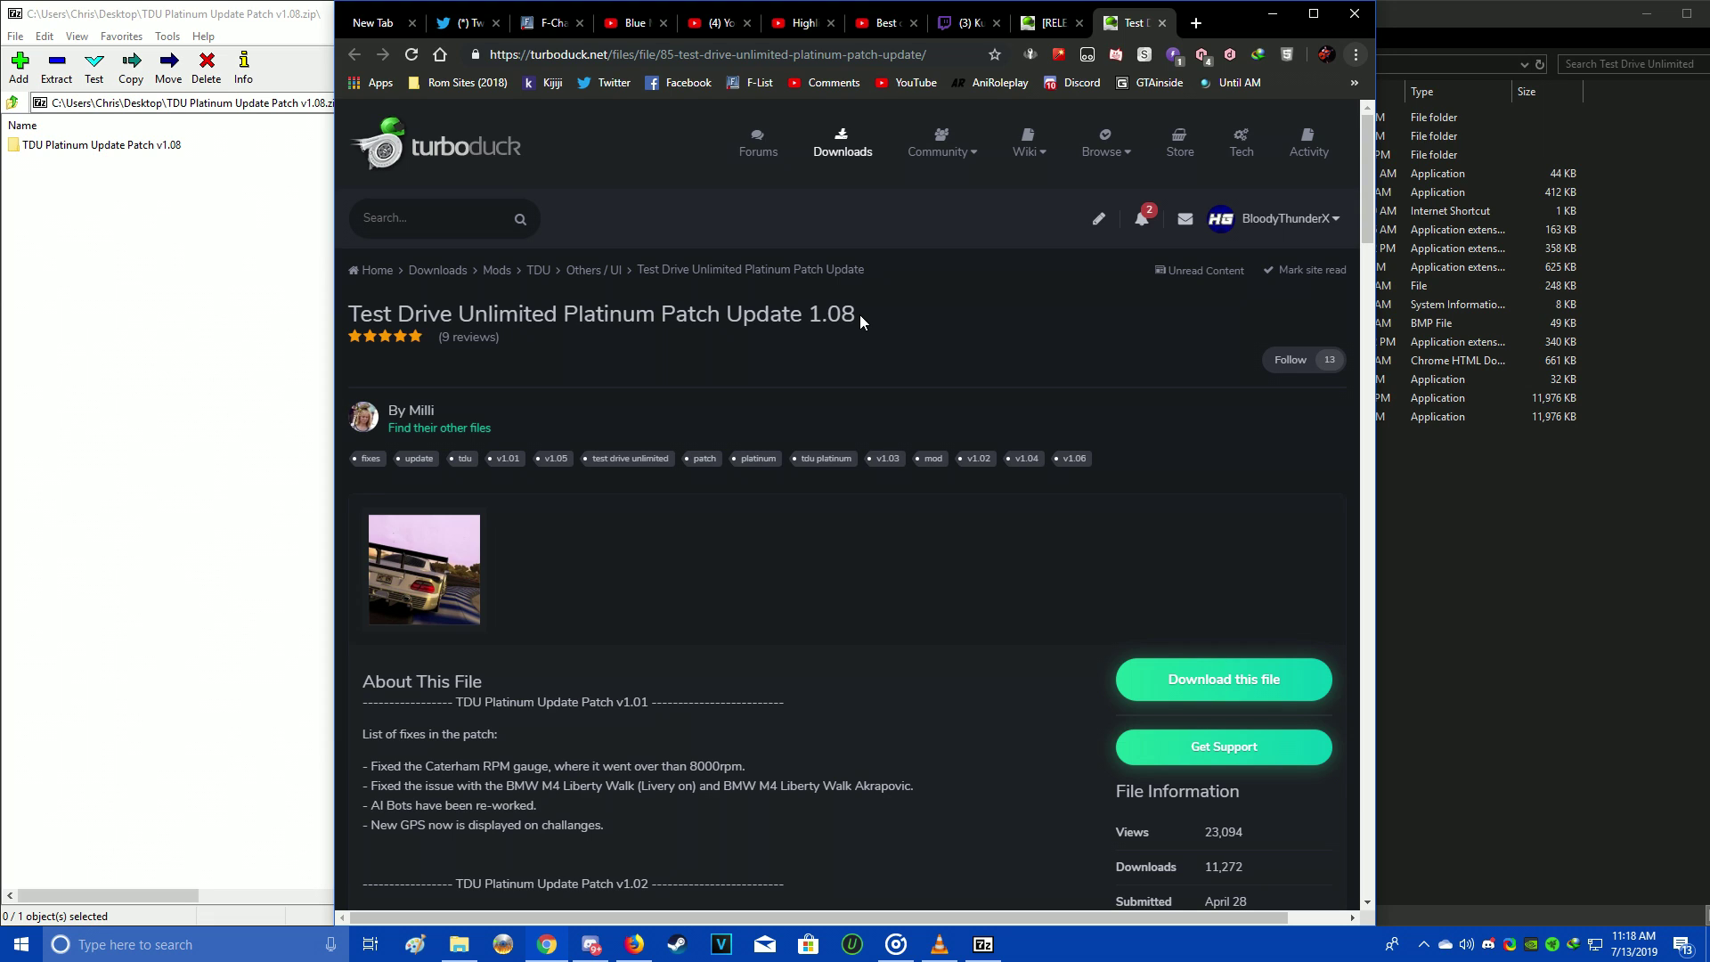
pyautogui.scroll(-3, 388, 422)
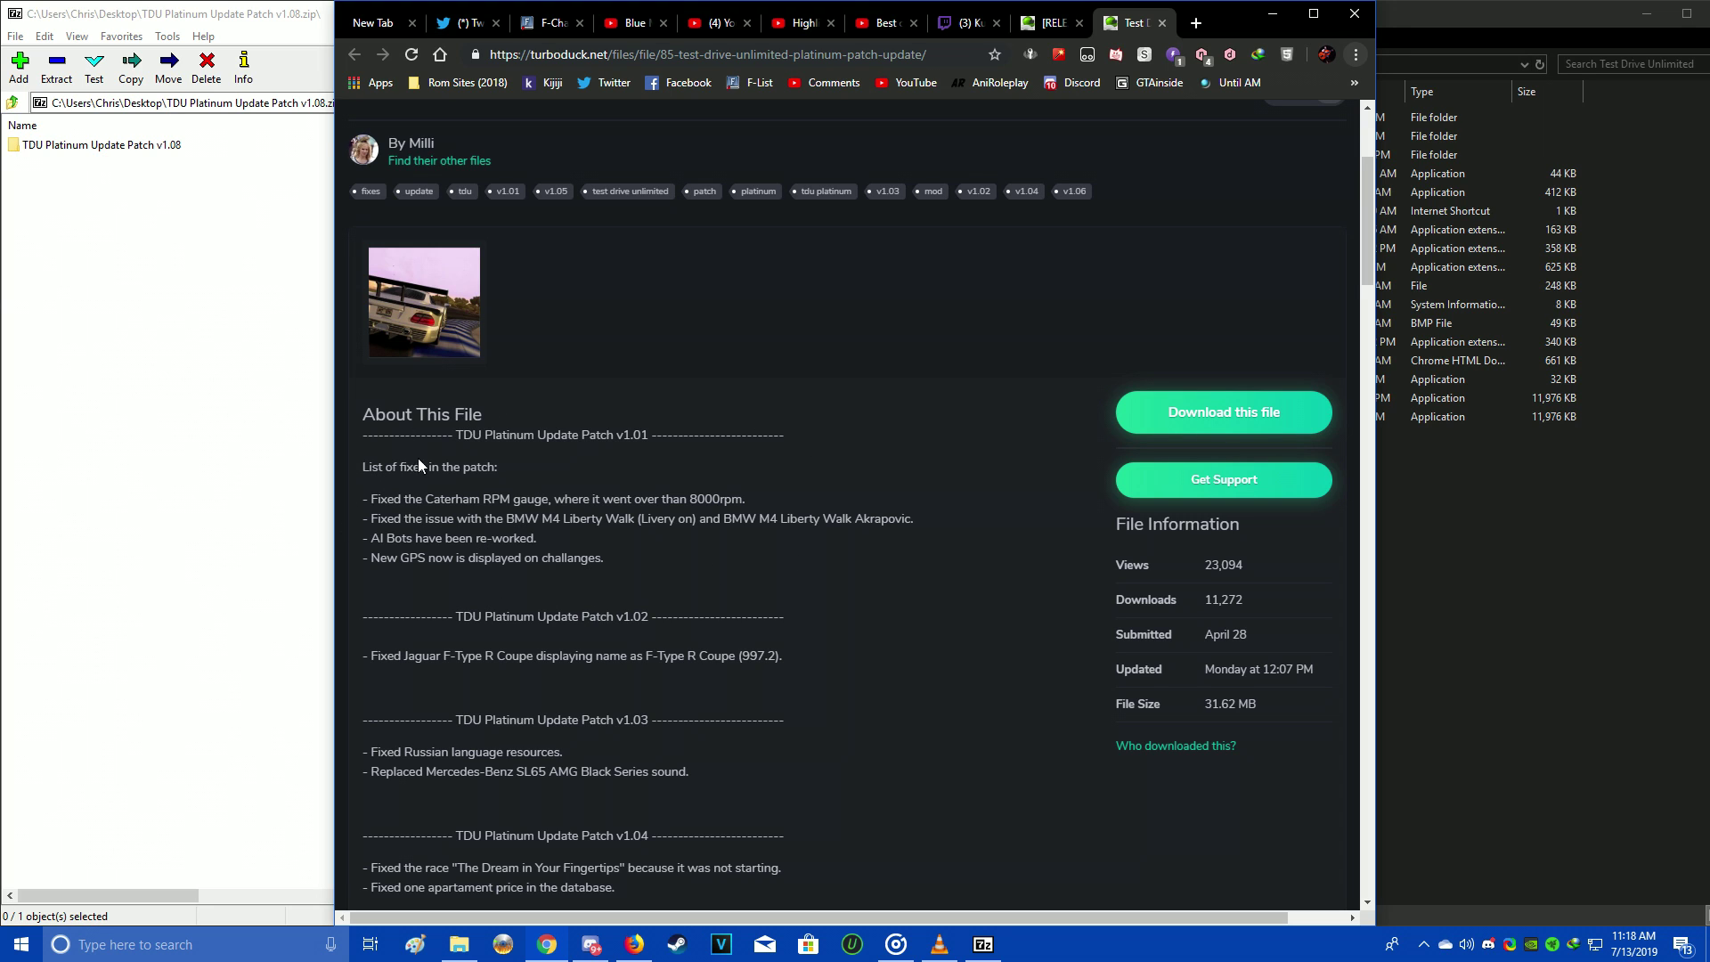
pyautogui.scroll(-1, 360, 448)
pyautogui.scroll(-1, 351, 351)
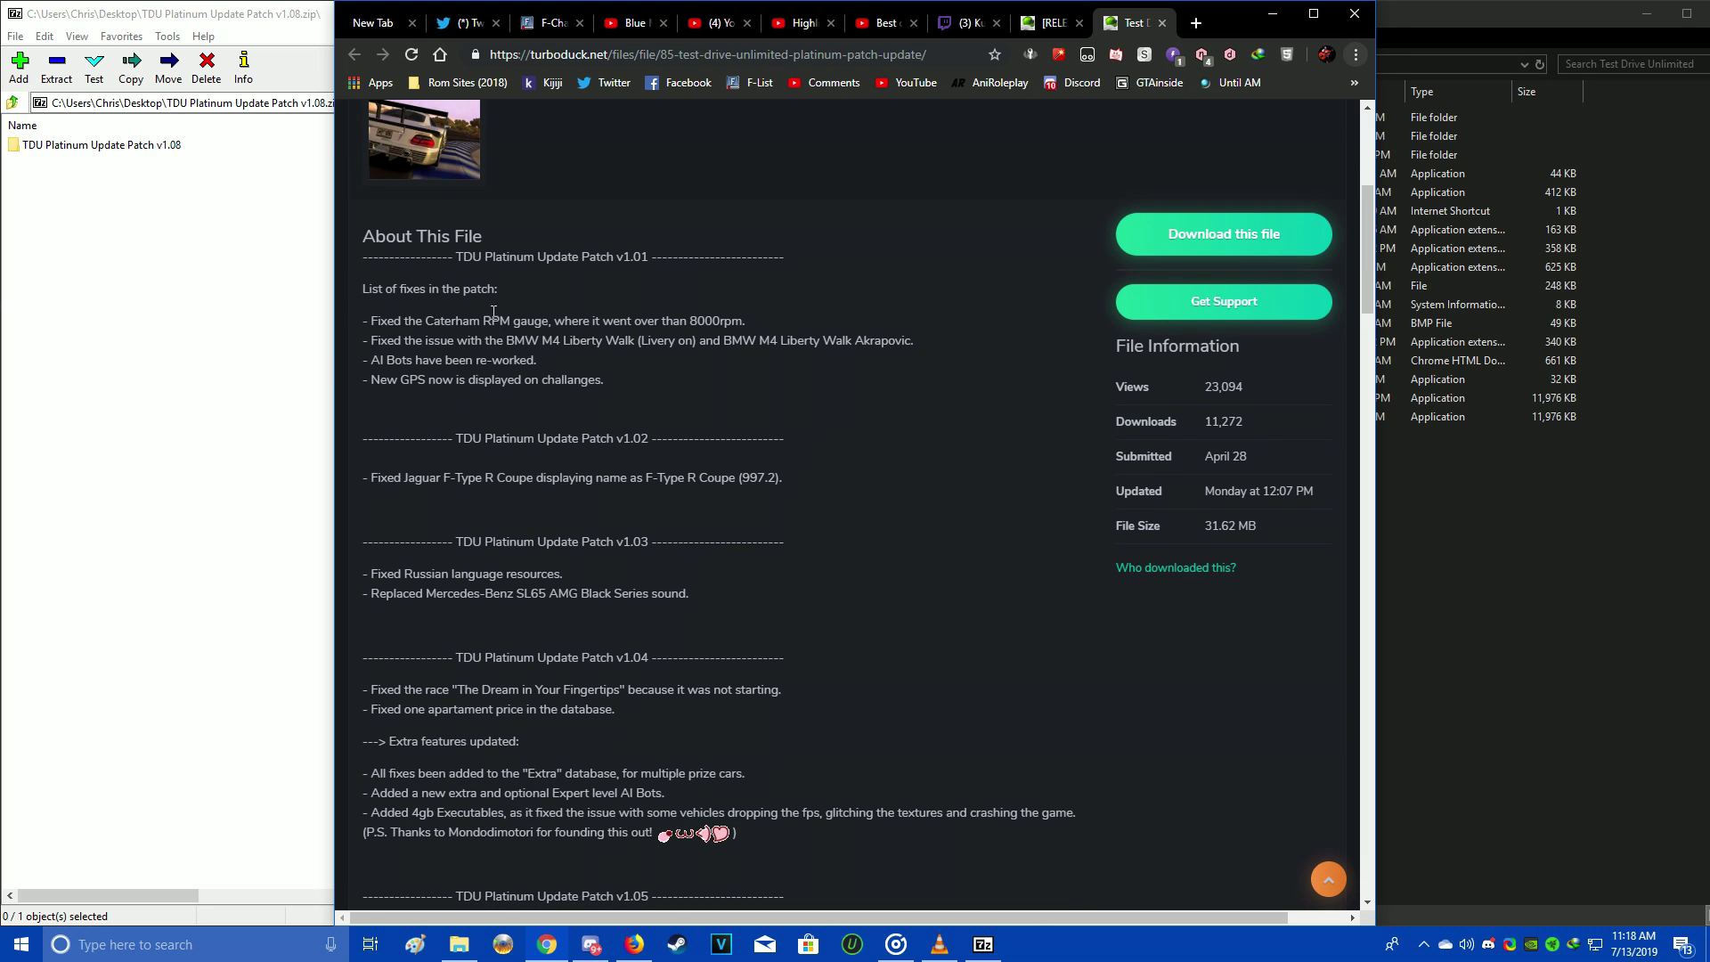
pyautogui.scroll(-1, 912, 402)
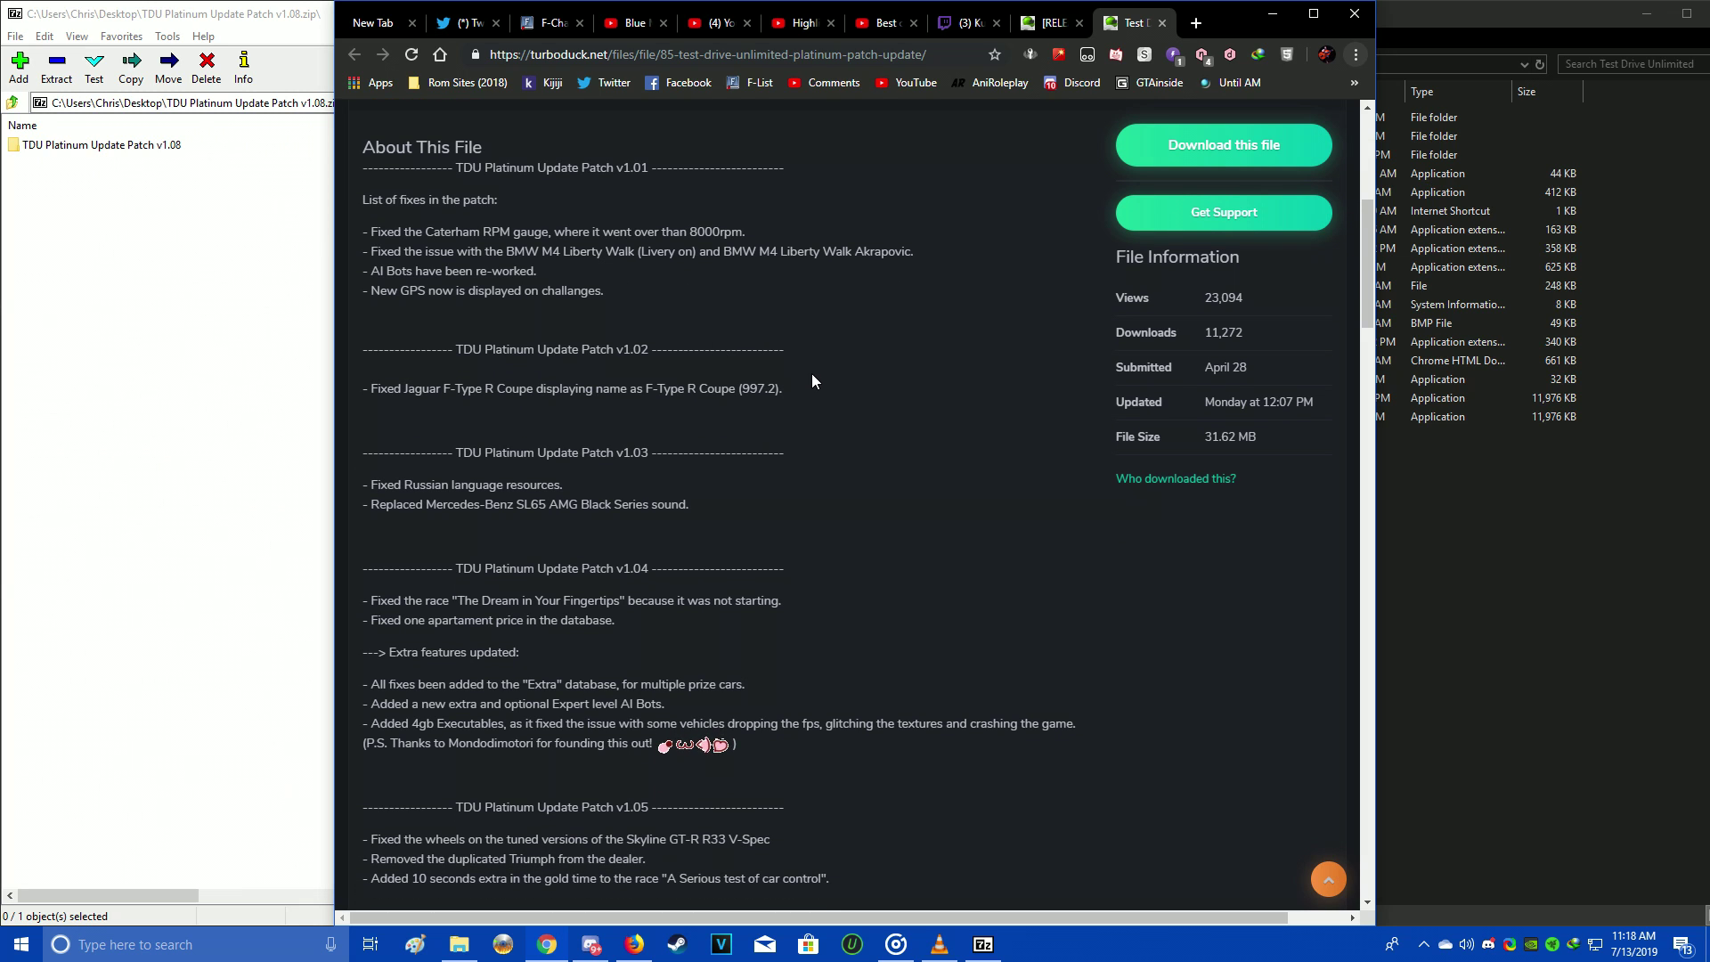
pyautogui.scroll(-1, 858, 403)
pyautogui.scroll(-1, 864, 399)
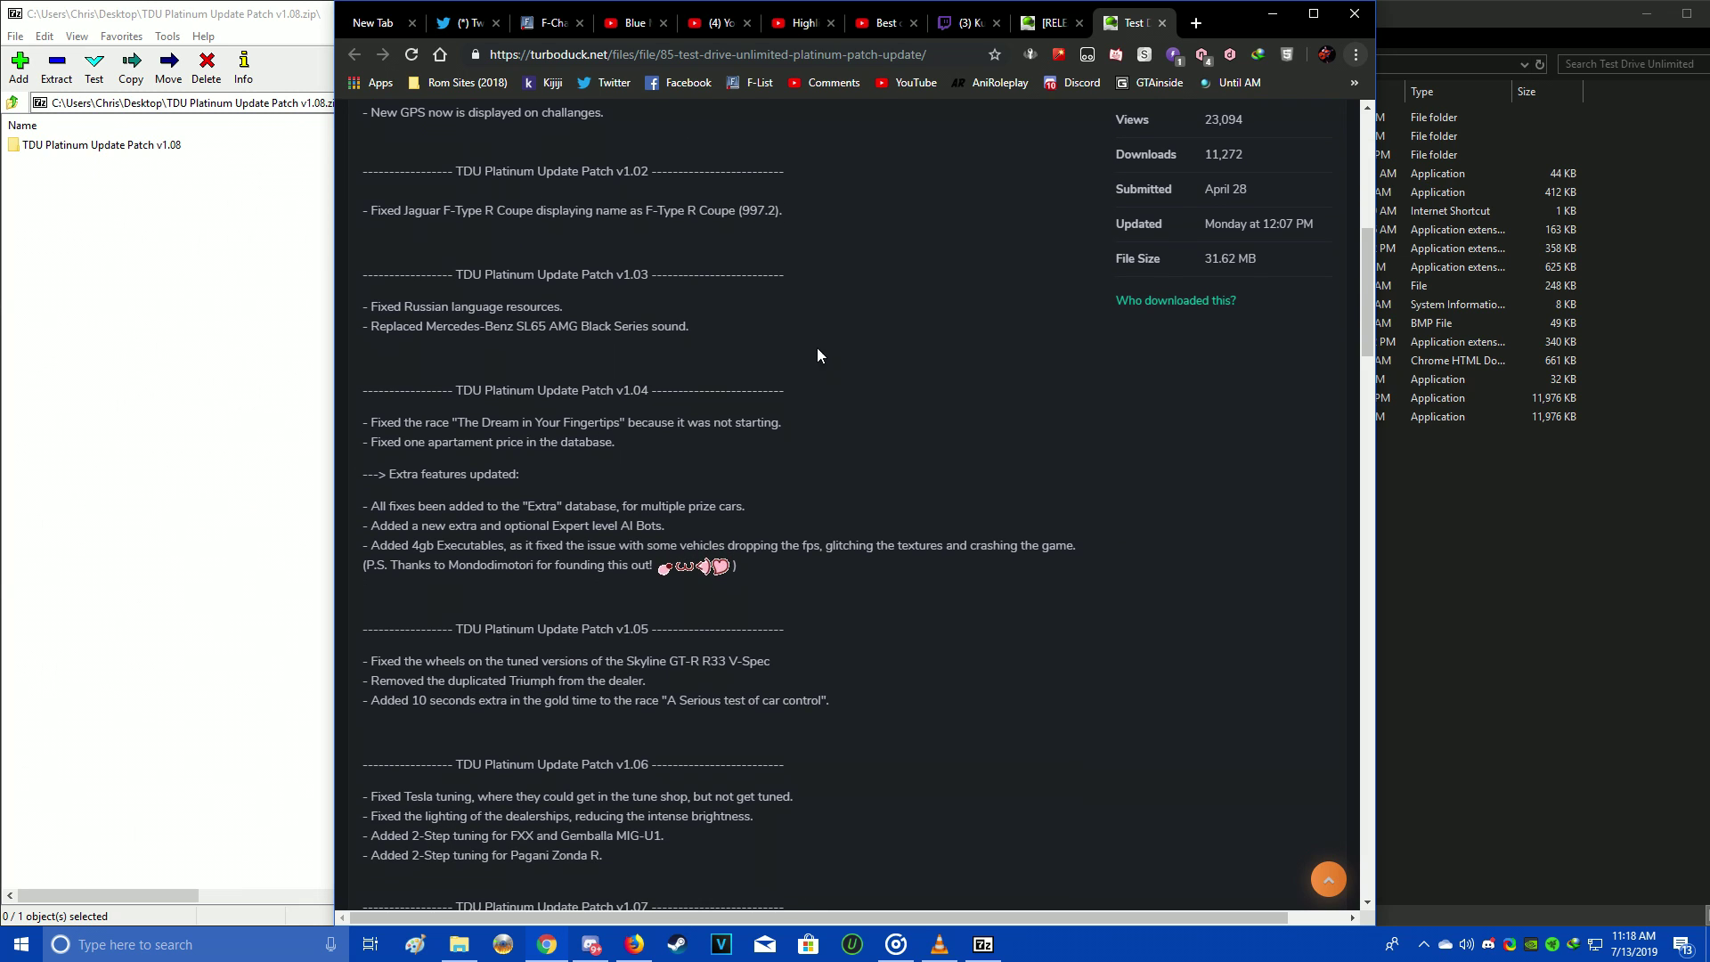
pyautogui.scroll(-1, 846, 397)
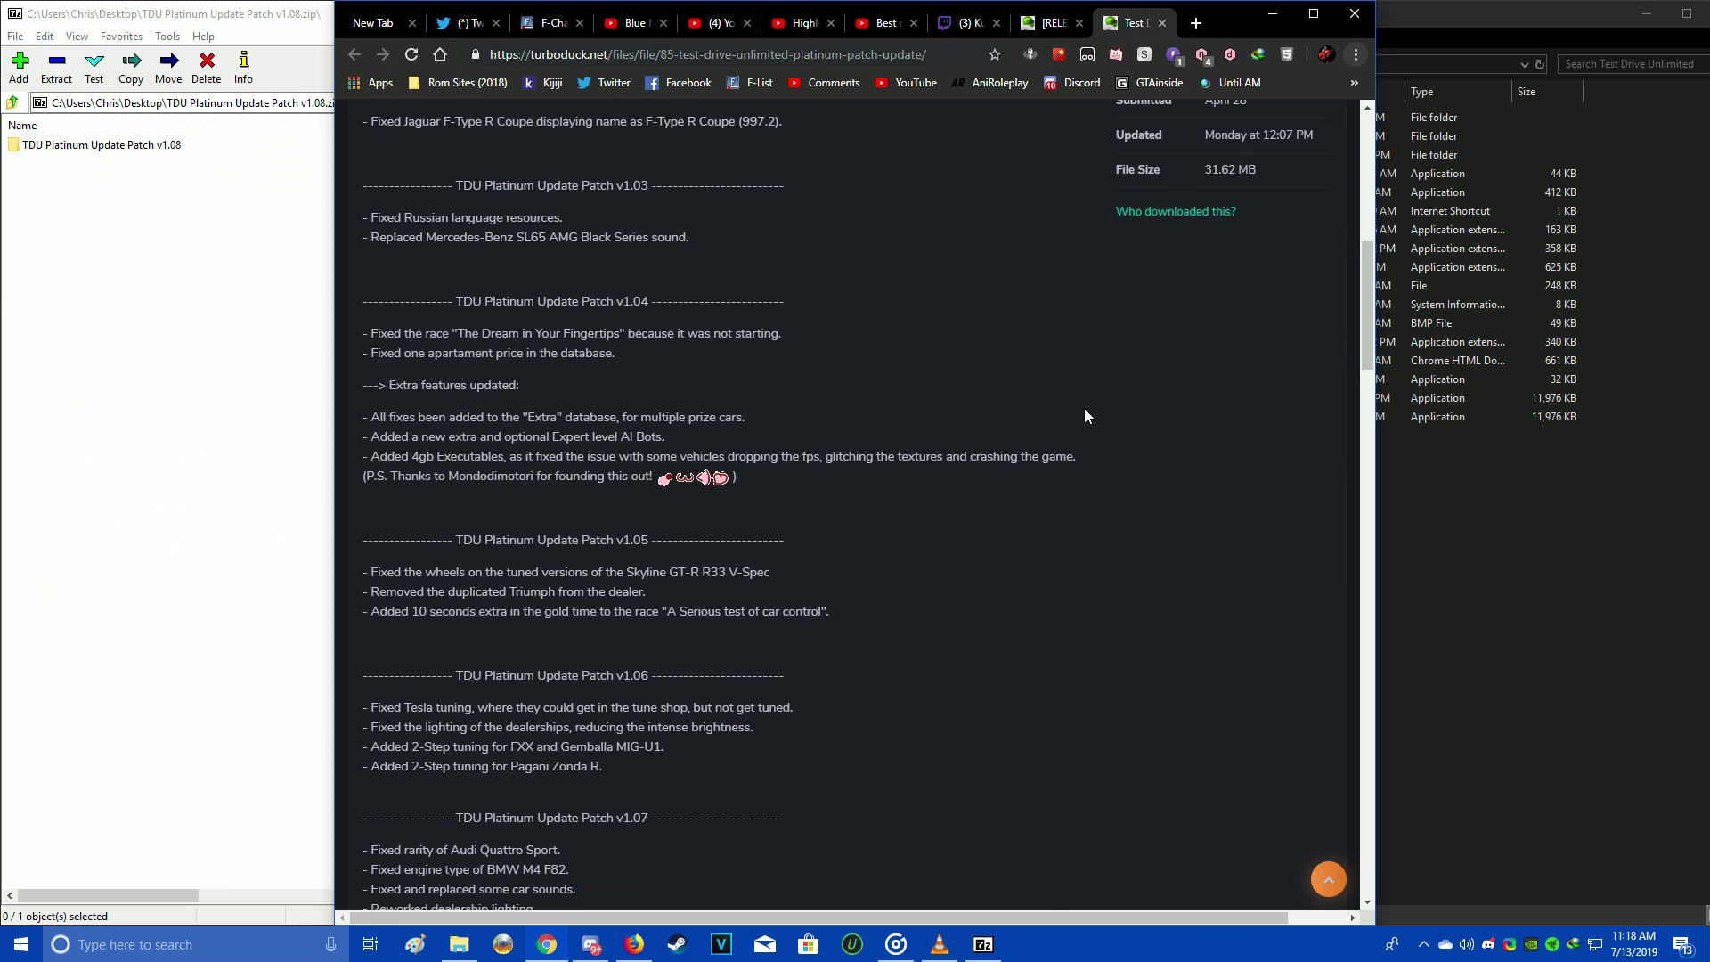
pyautogui.scroll(-1, 962, 496)
pyautogui.scroll(-1, 840, 478)
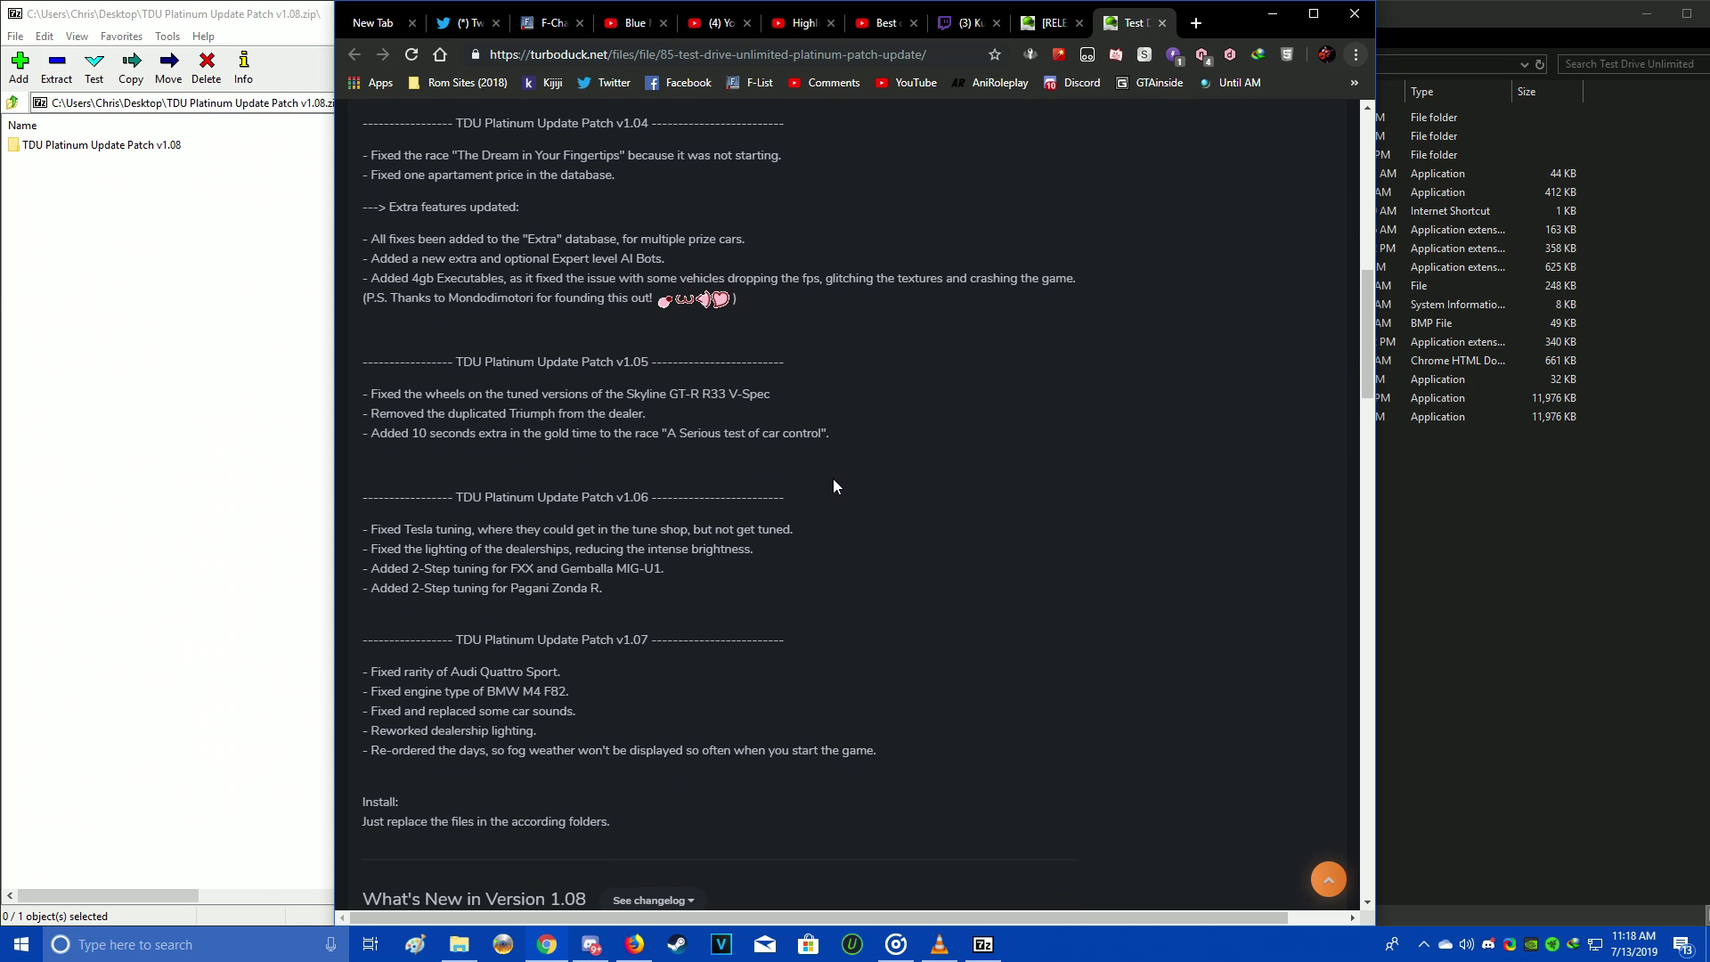
pyautogui.scroll(-1, 874, 388)
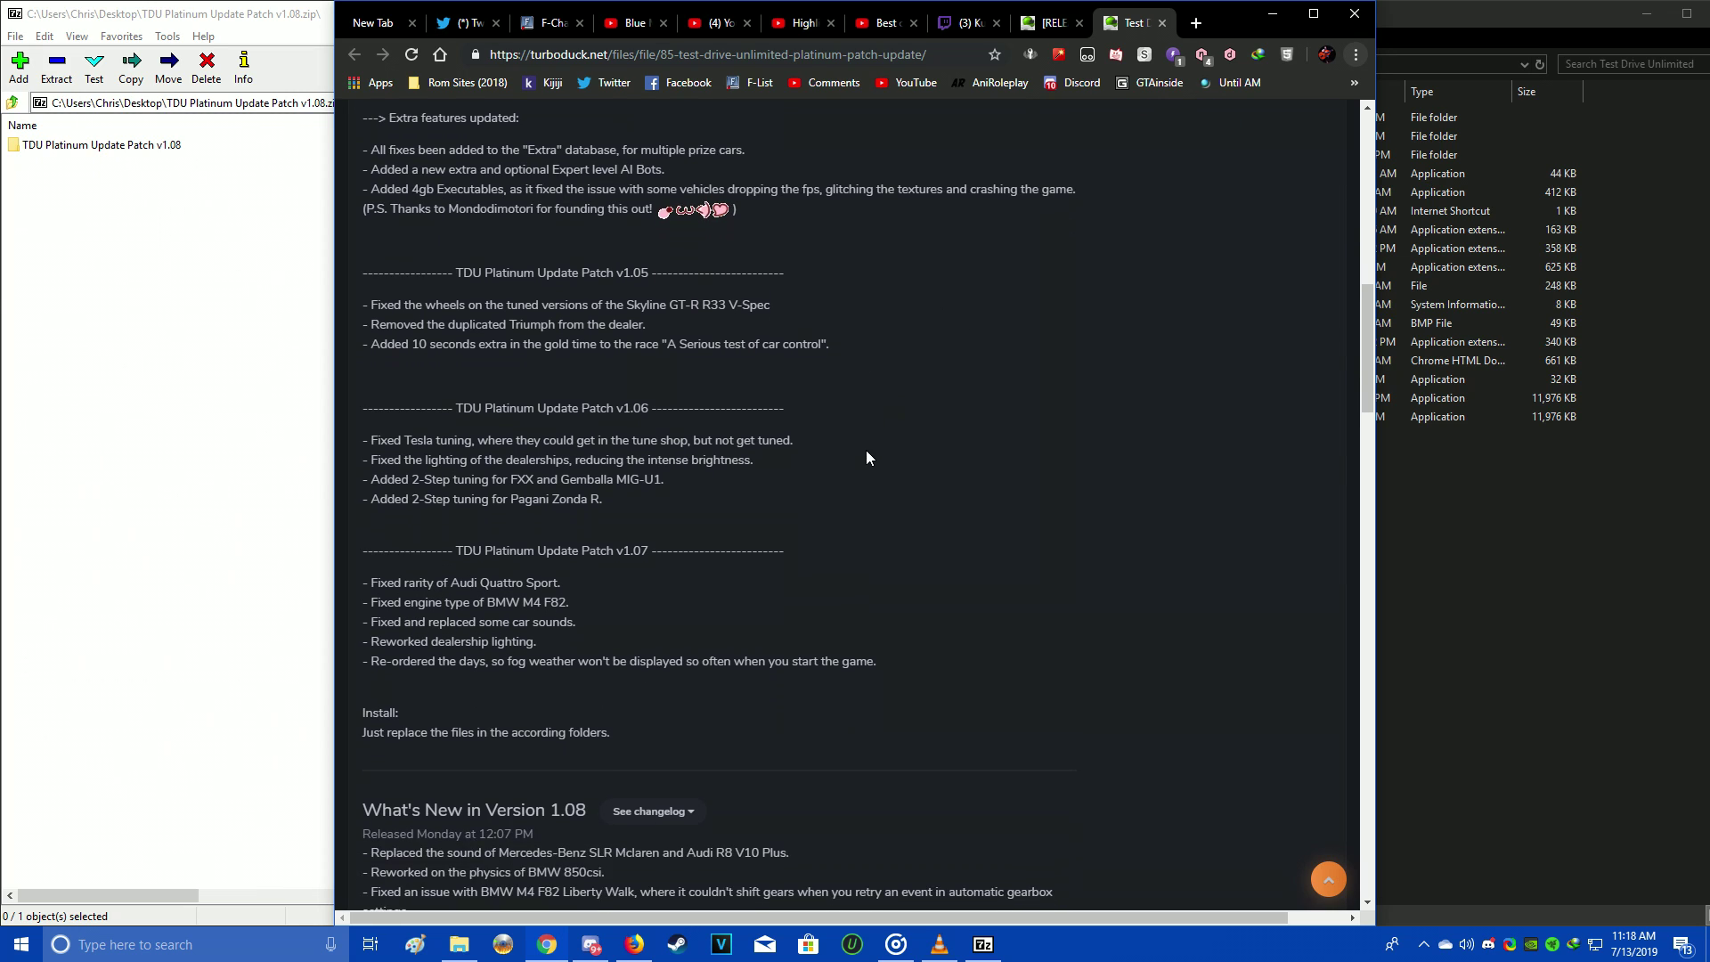
pyautogui.scroll(-1, 866, 450)
pyautogui.scroll(-1, 773, 499)
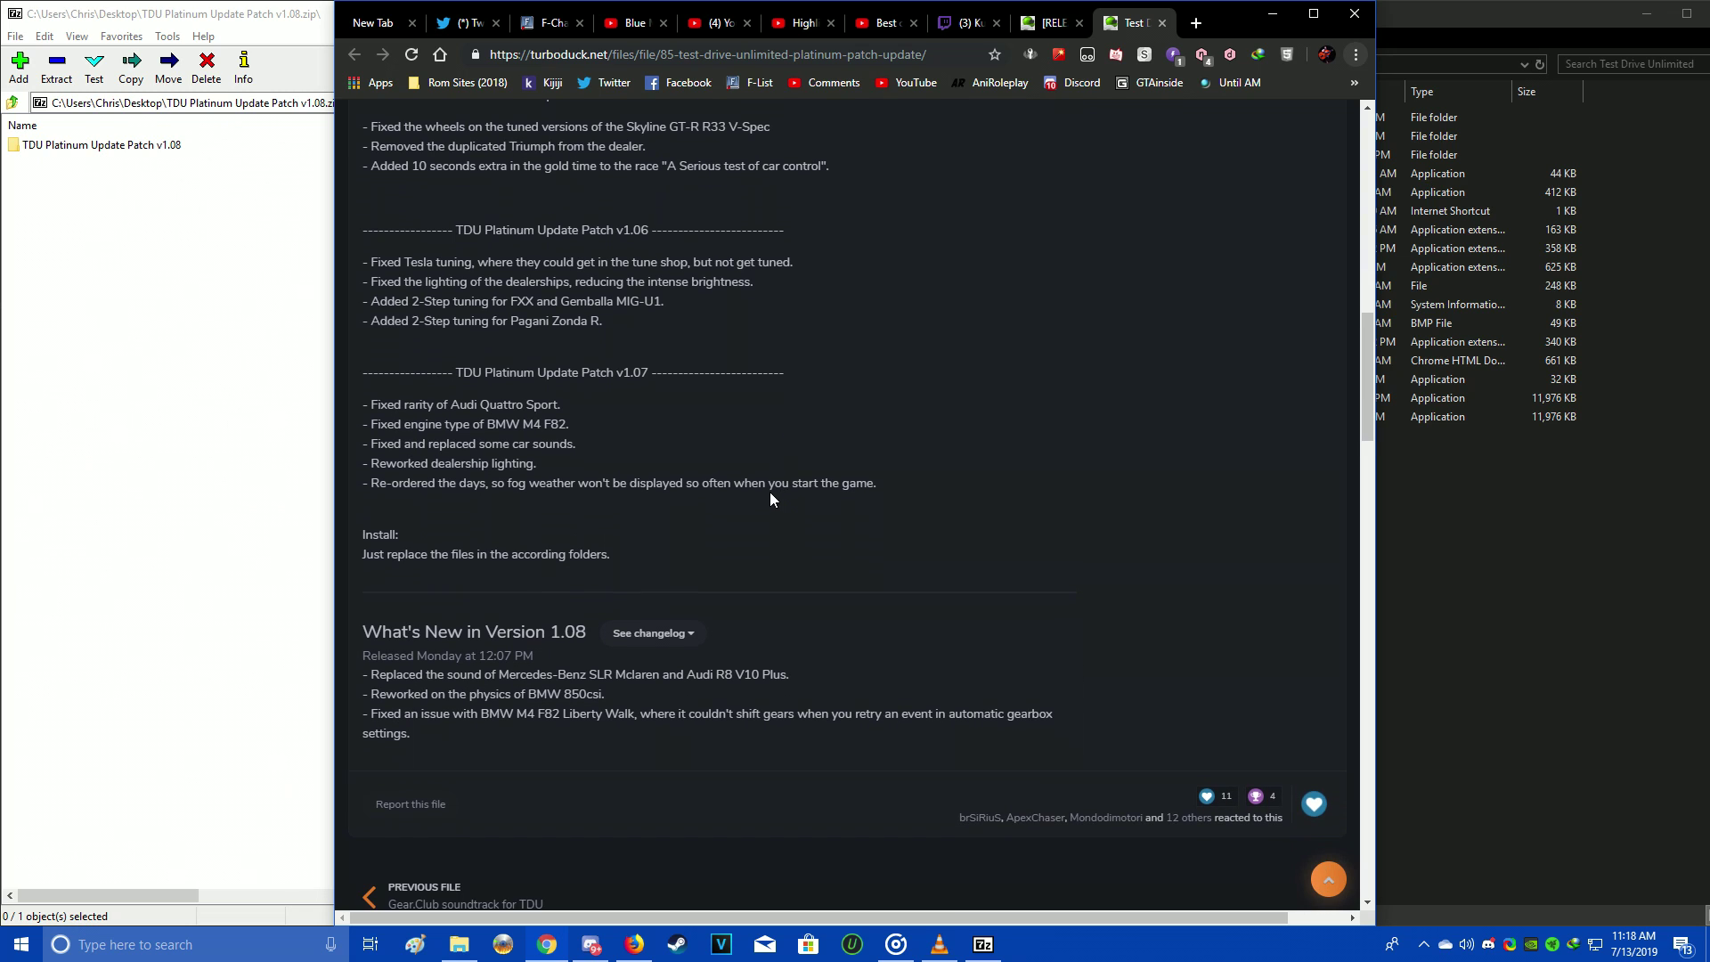
pyautogui.scroll(-1, 833, 563)
pyautogui.scroll(-1, 840, 601)
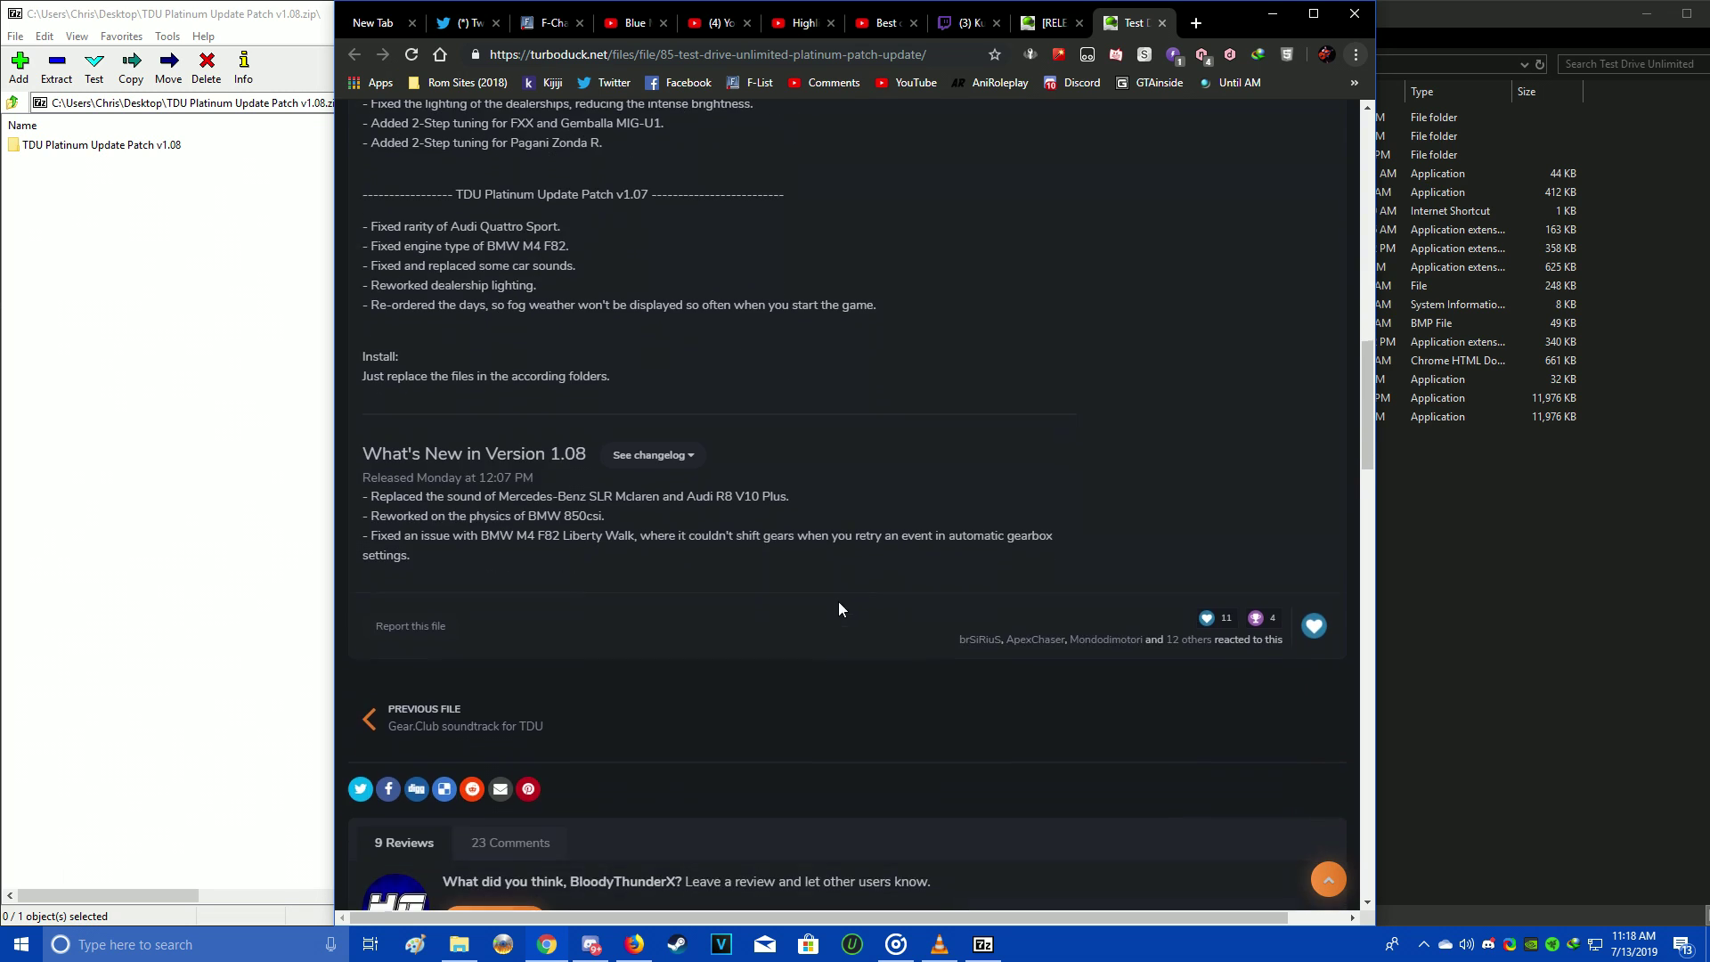
pyautogui.scroll(-1, 762, 554)
pyautogui.scroll(1, 717, 504)
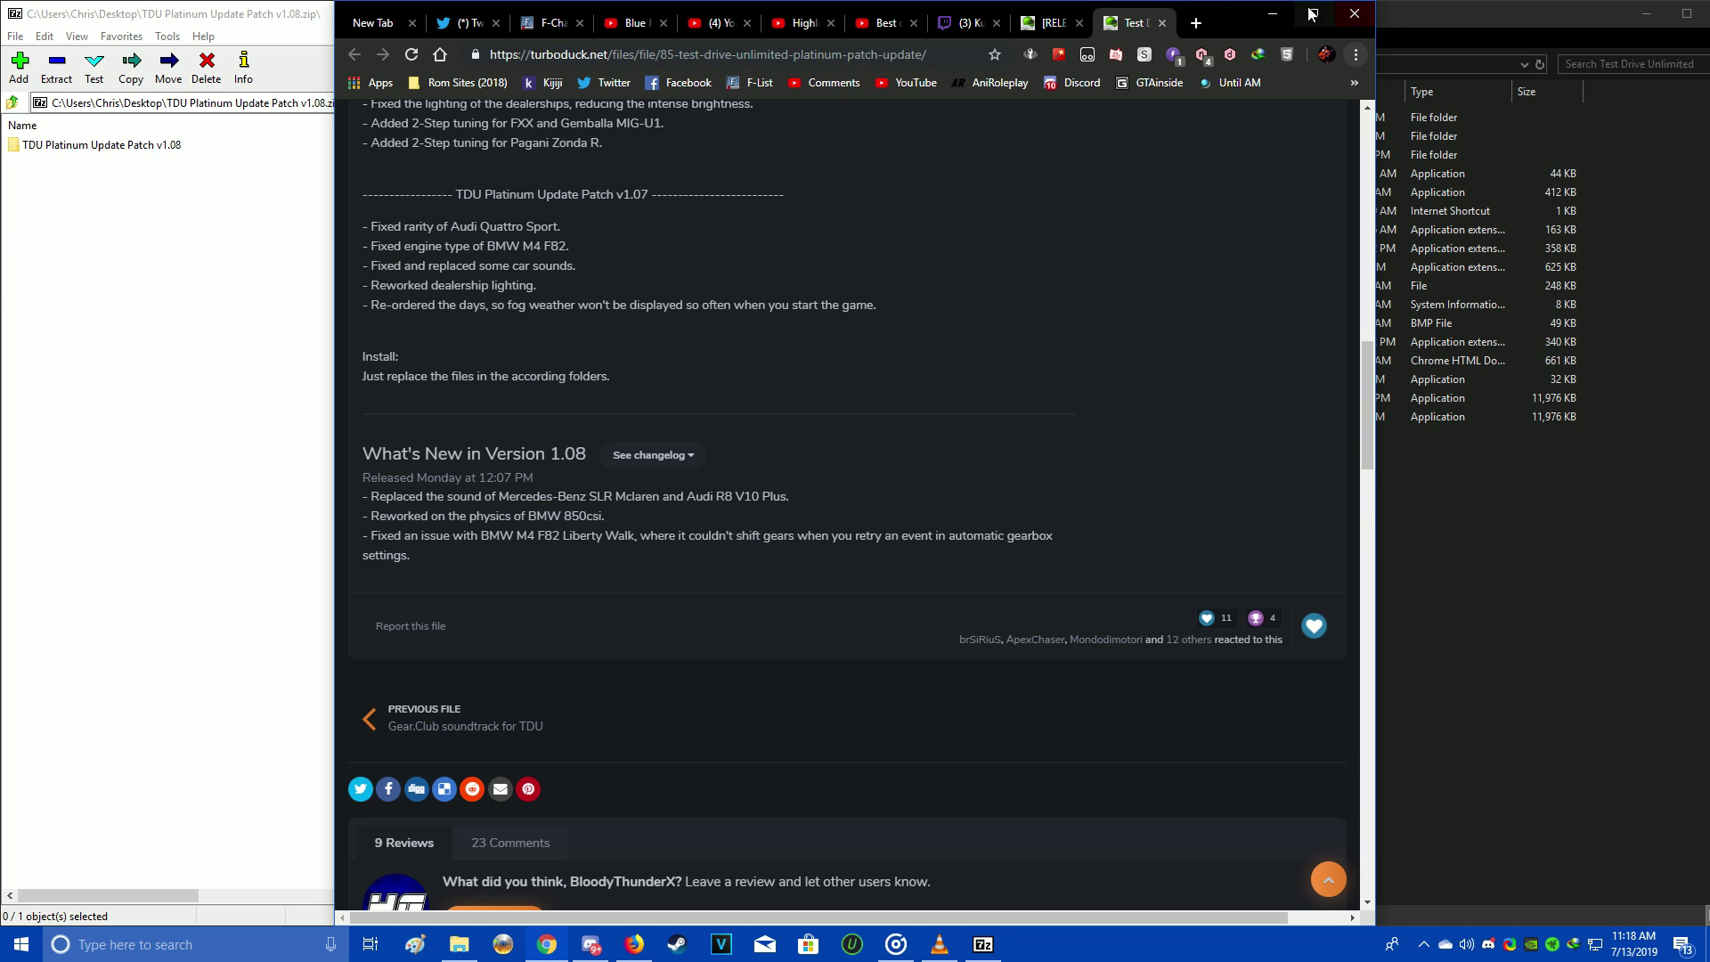
pyautogui.click(1265, 24)
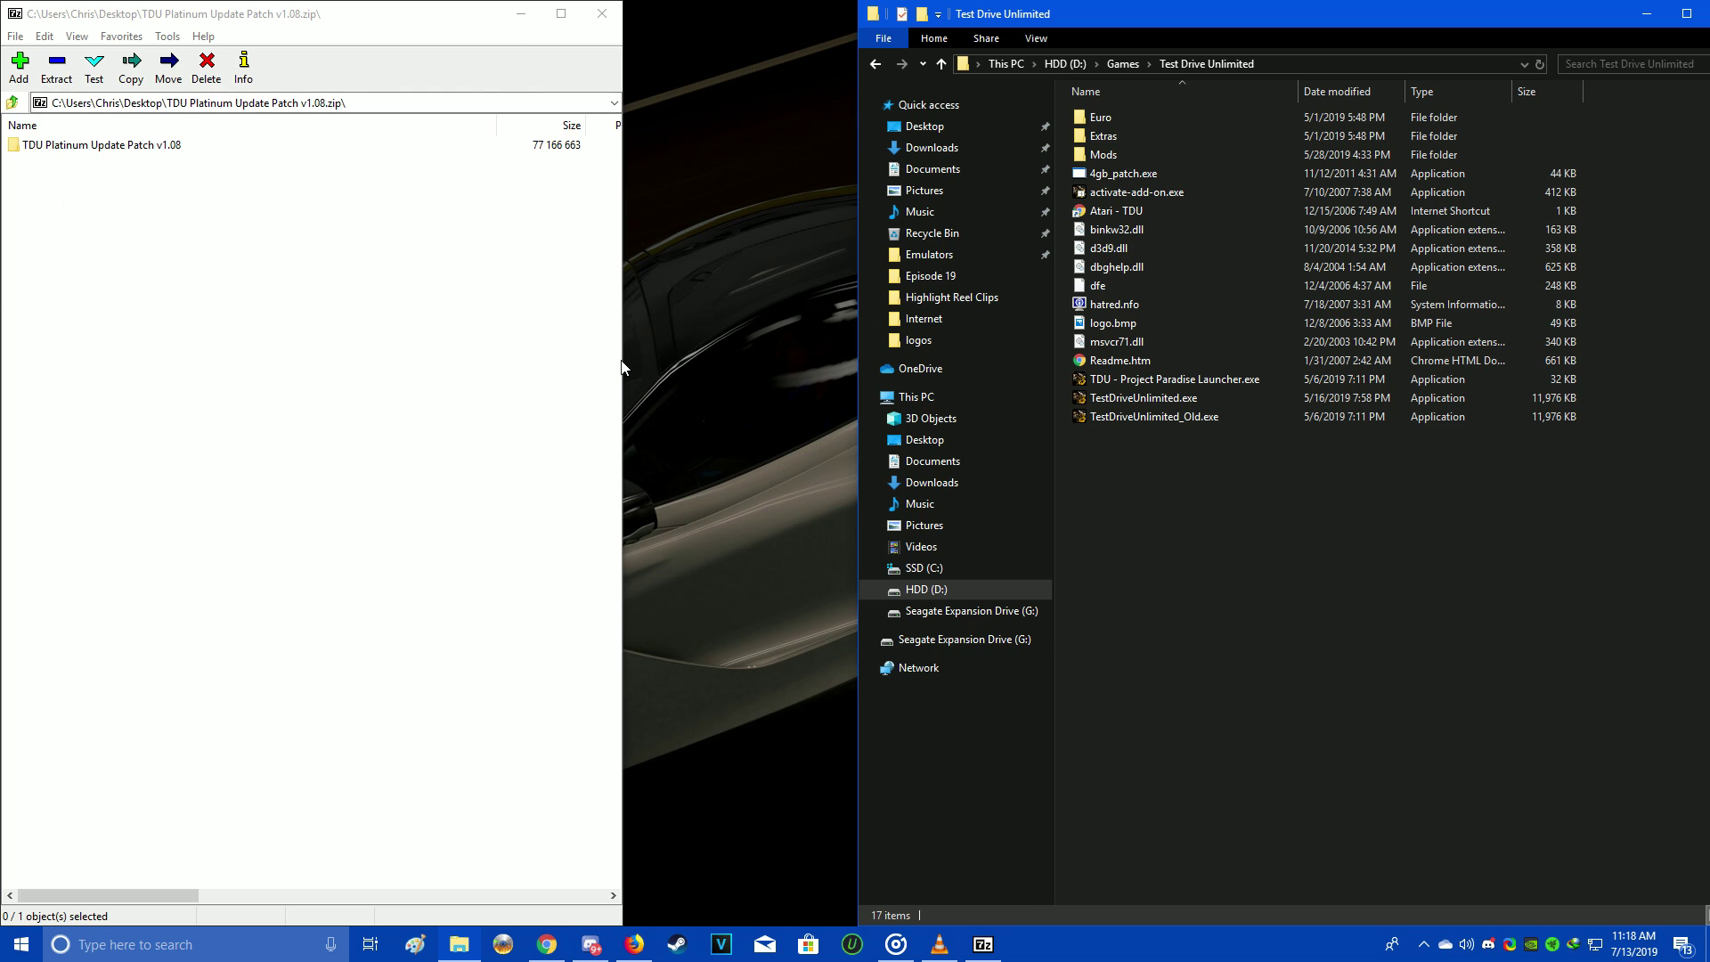
# Widen 7-Zip and open the TDU Platinum Update Patch v1.08 folder in the archive
pyautogui.moveTo(622, 367); pyautogui.dragTo(856, 356)
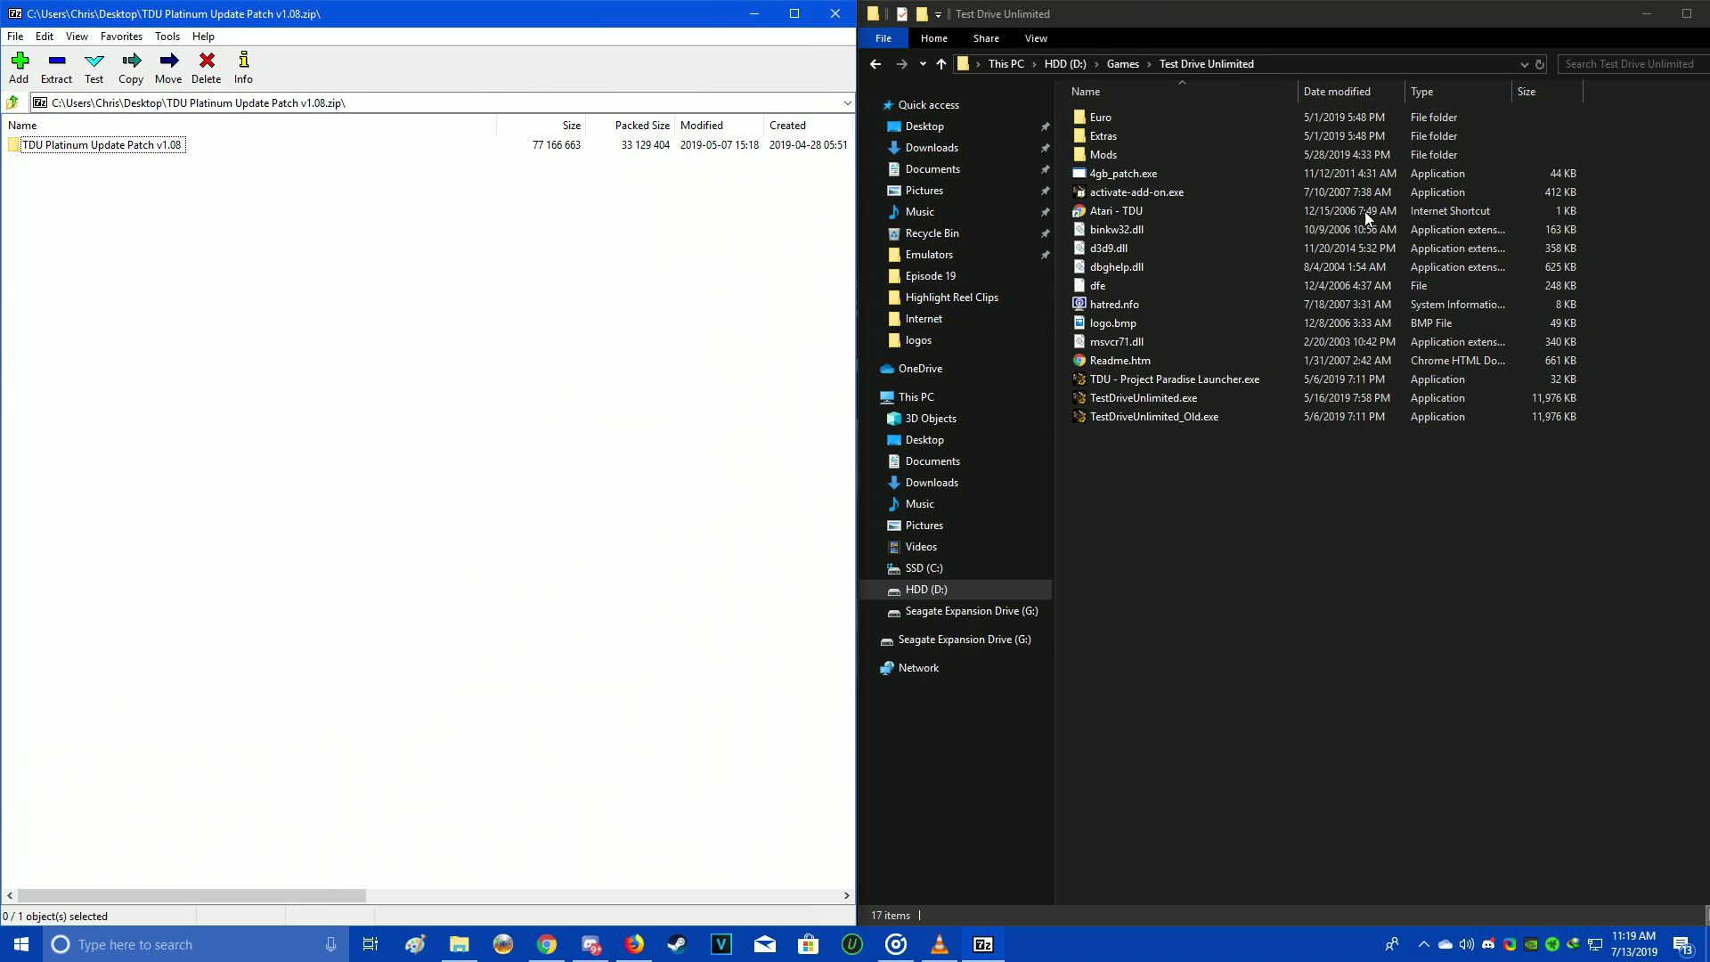
pyautogui.doubleClick(33, 146)
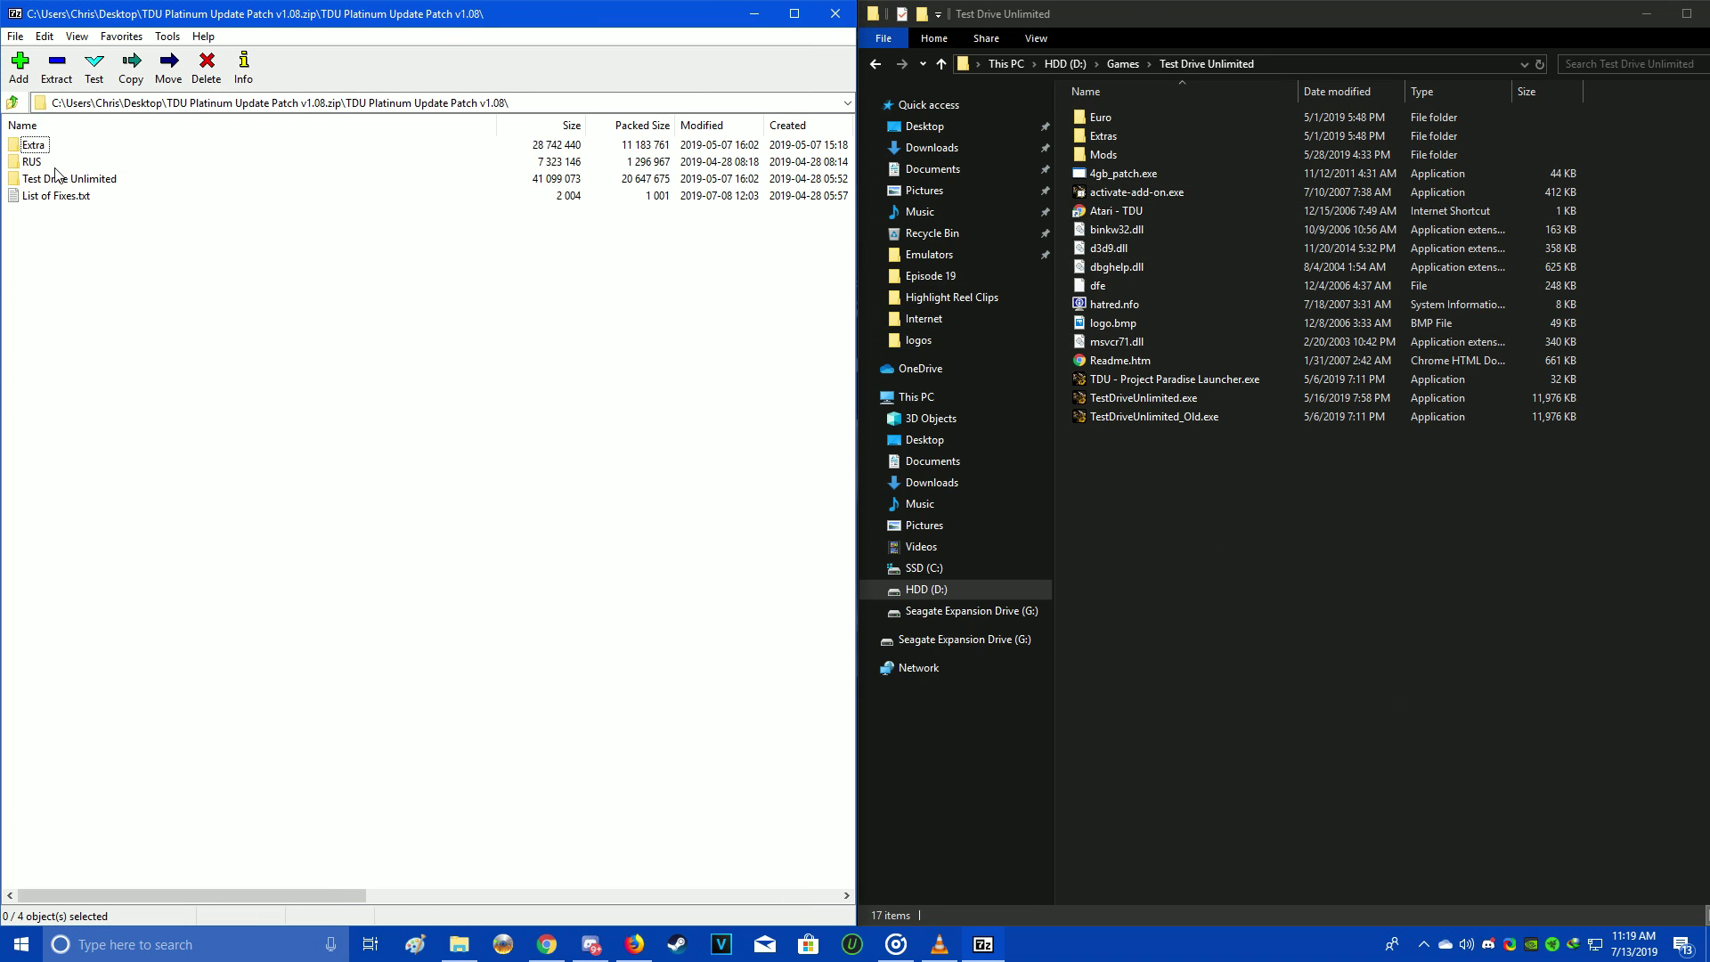
pyautogui.moveTo(182, 22); pyautogui.dragTo(0, 27)
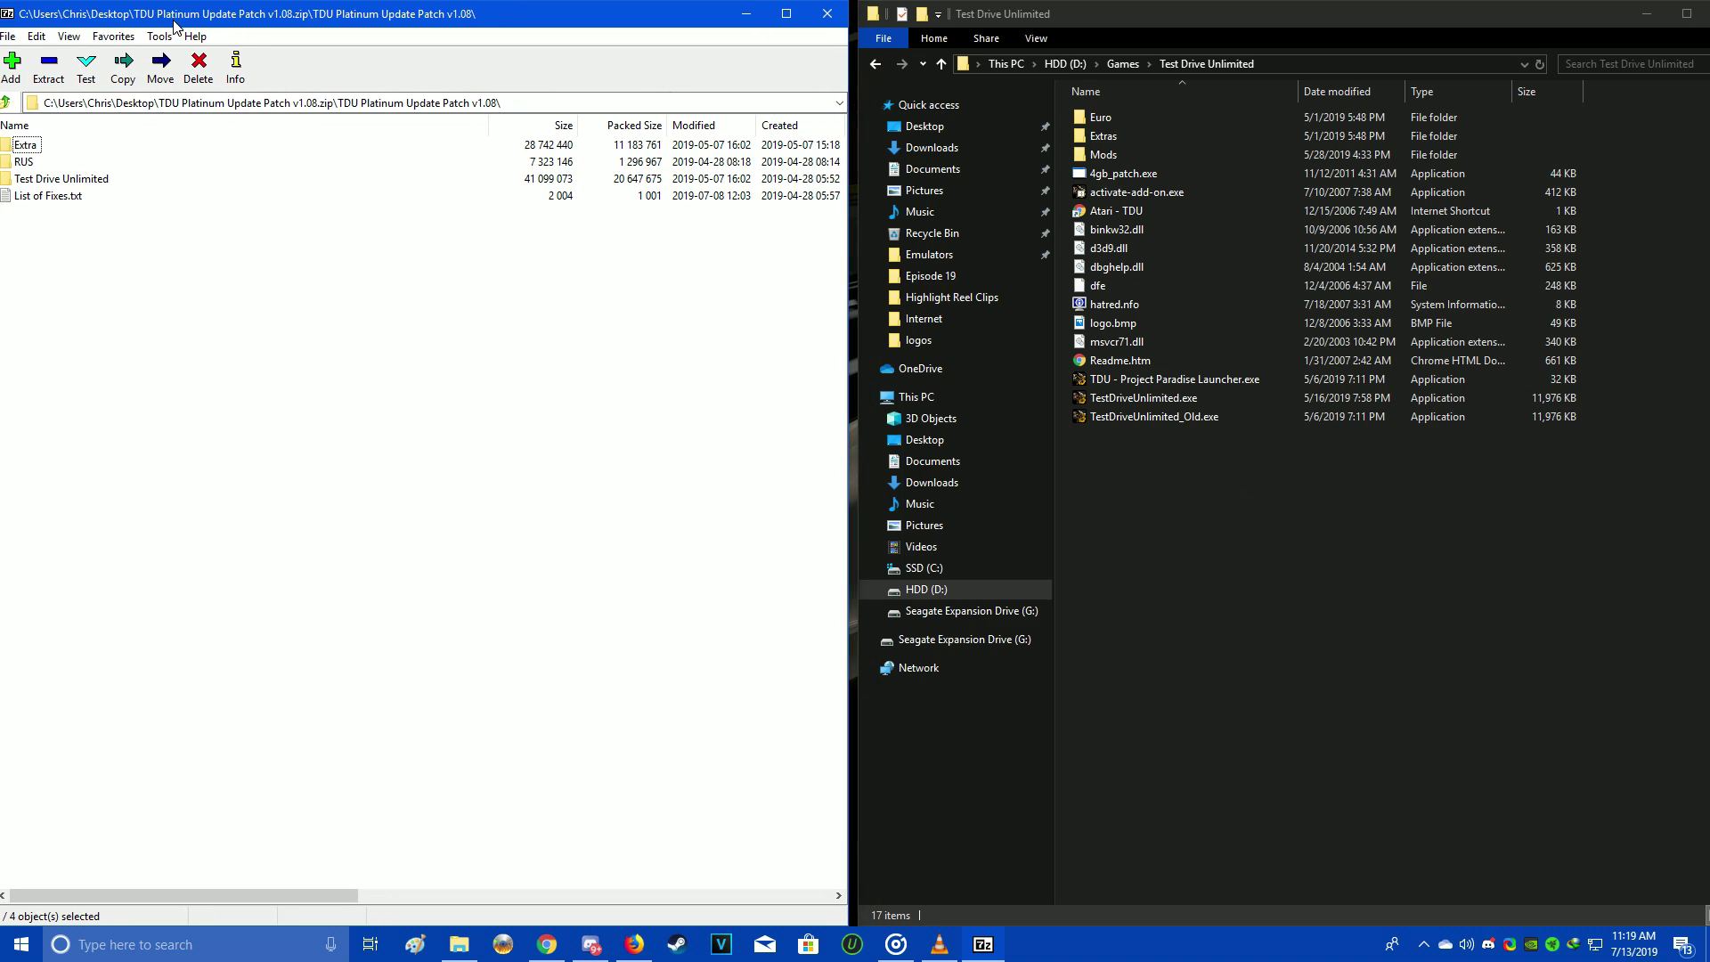
pyautogui.doubleClick(42, 163)
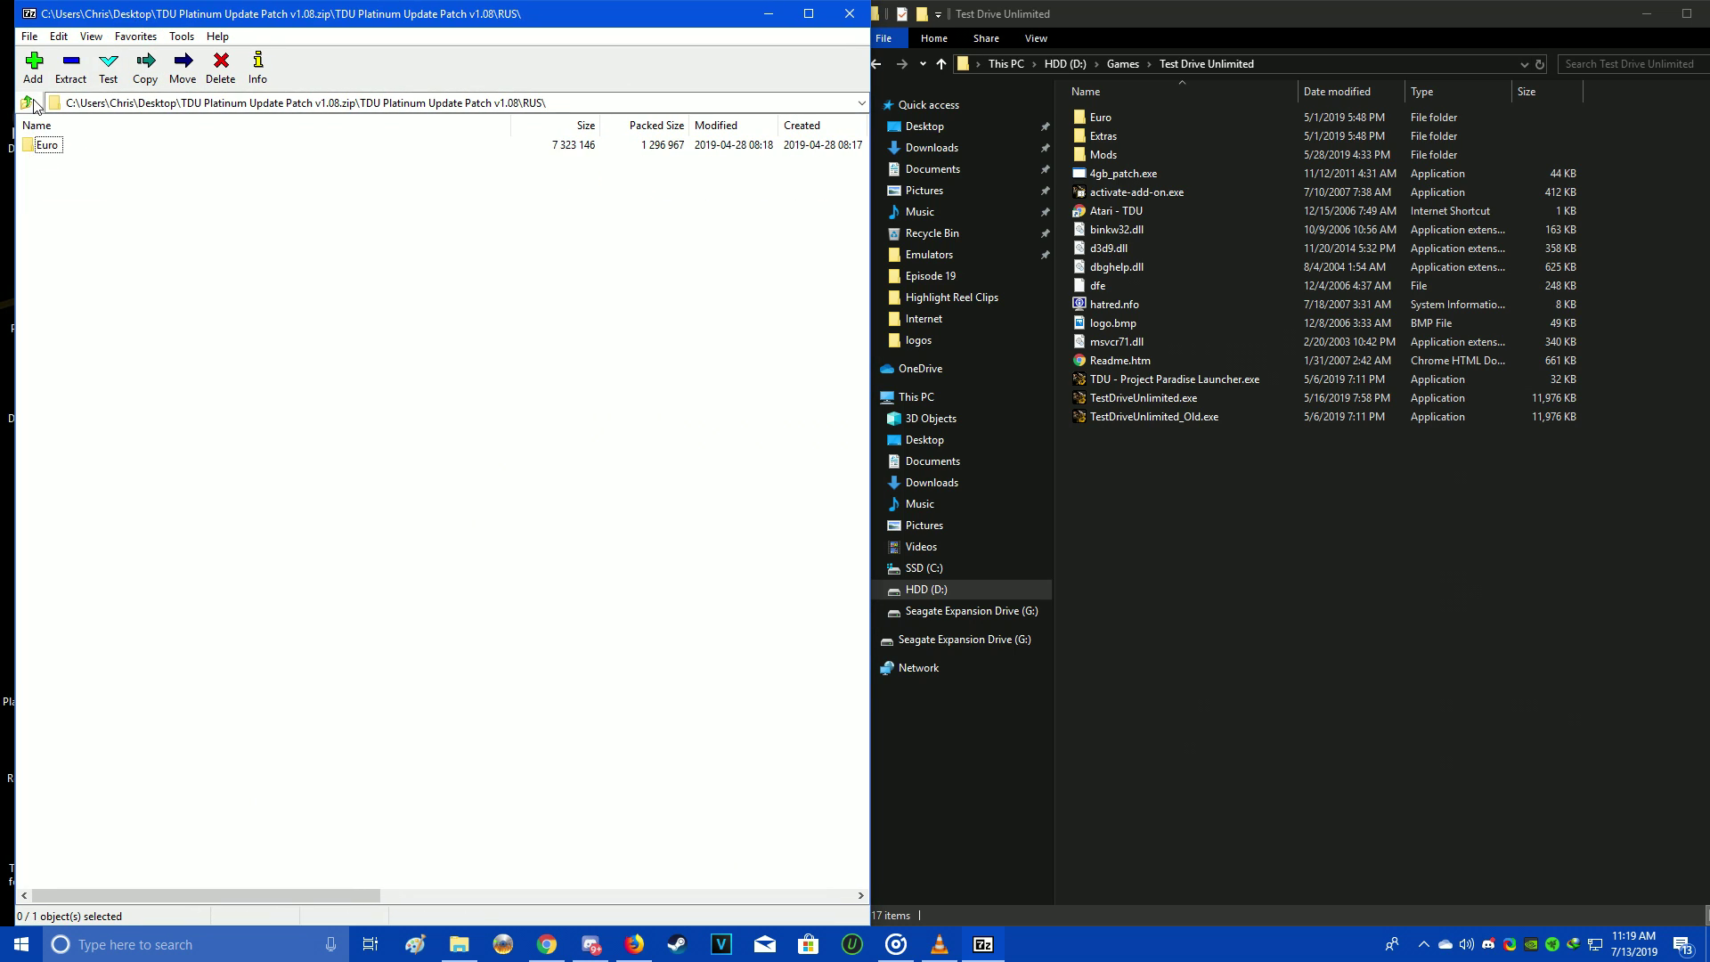
pyautogui.click(31, 103)
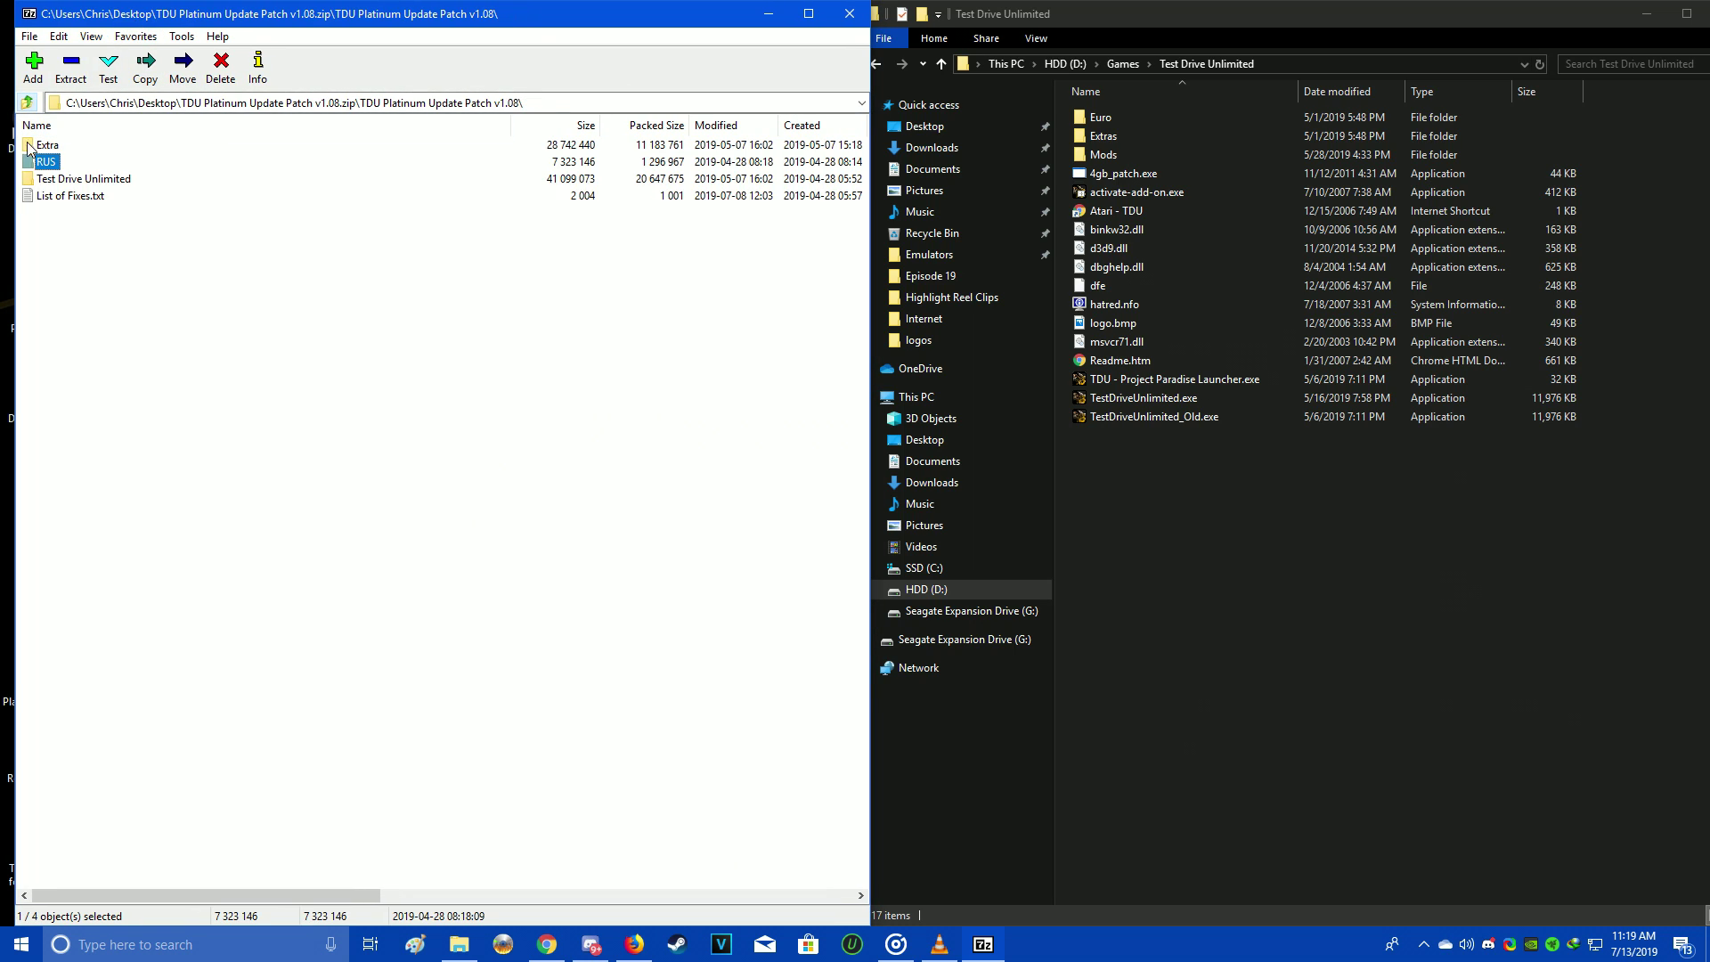
# Open Test Drive Unlimited\Euro\Bnk in the archive, with the game's Euro folder open alongside
pyautogui.doubleClick(49, 182)
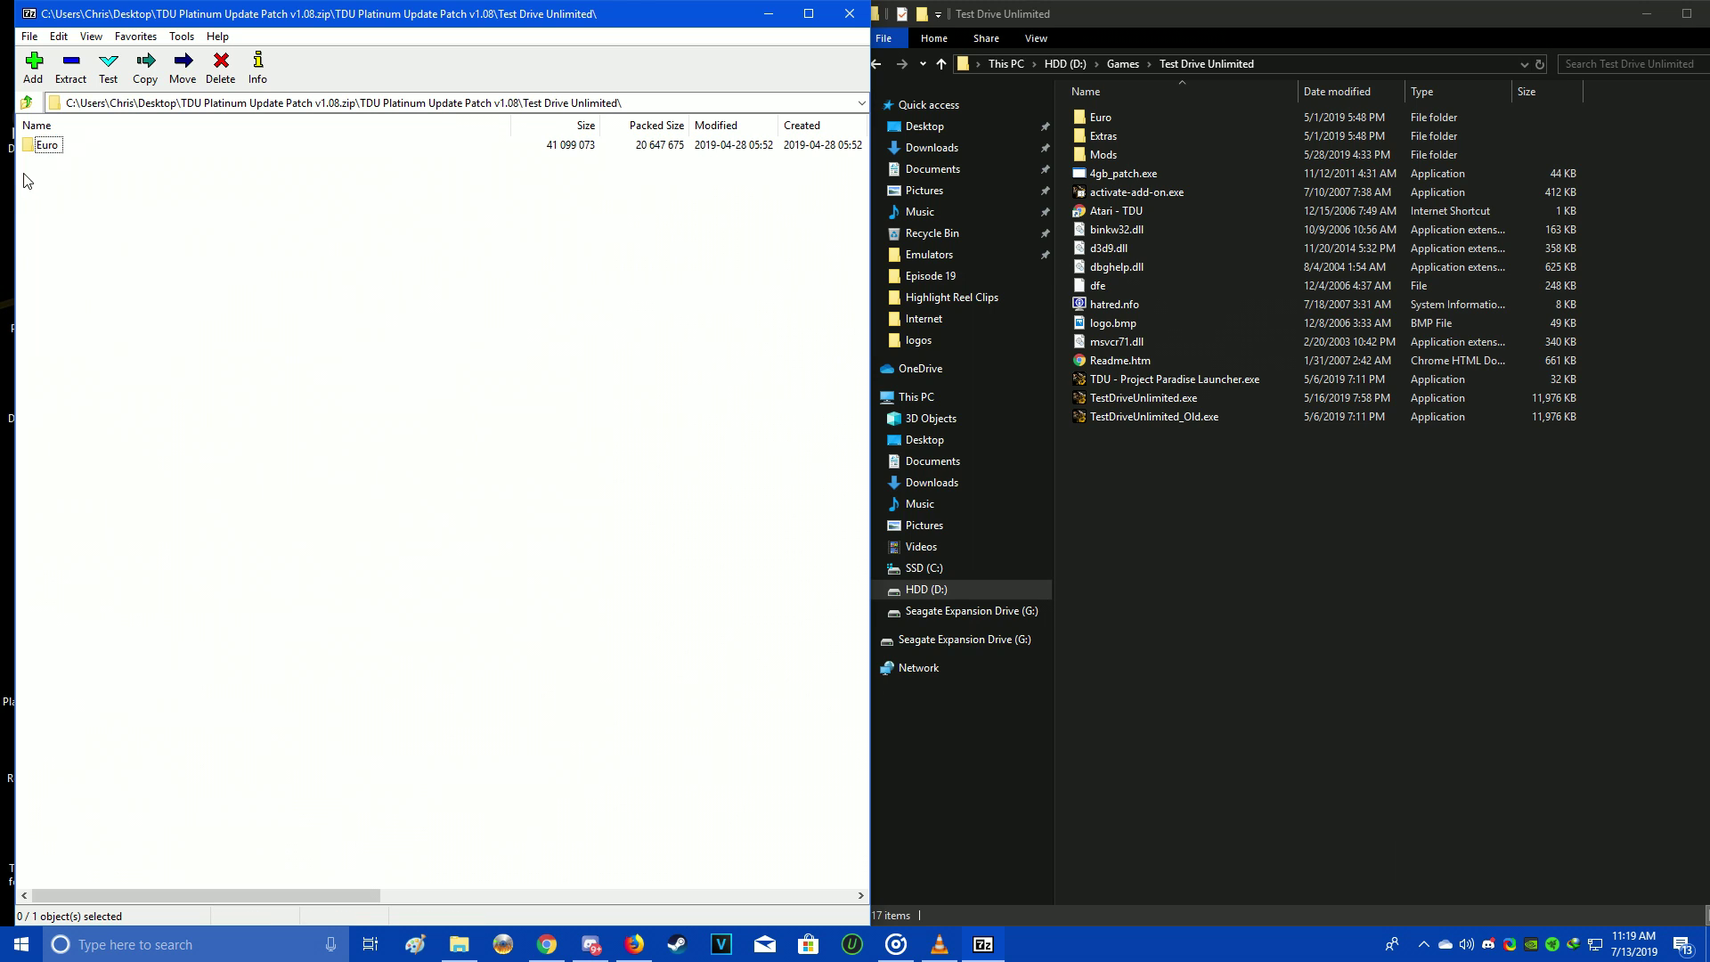
pyautogui.moveTo(15, 175); pyautogui.dragTo(2, 171)
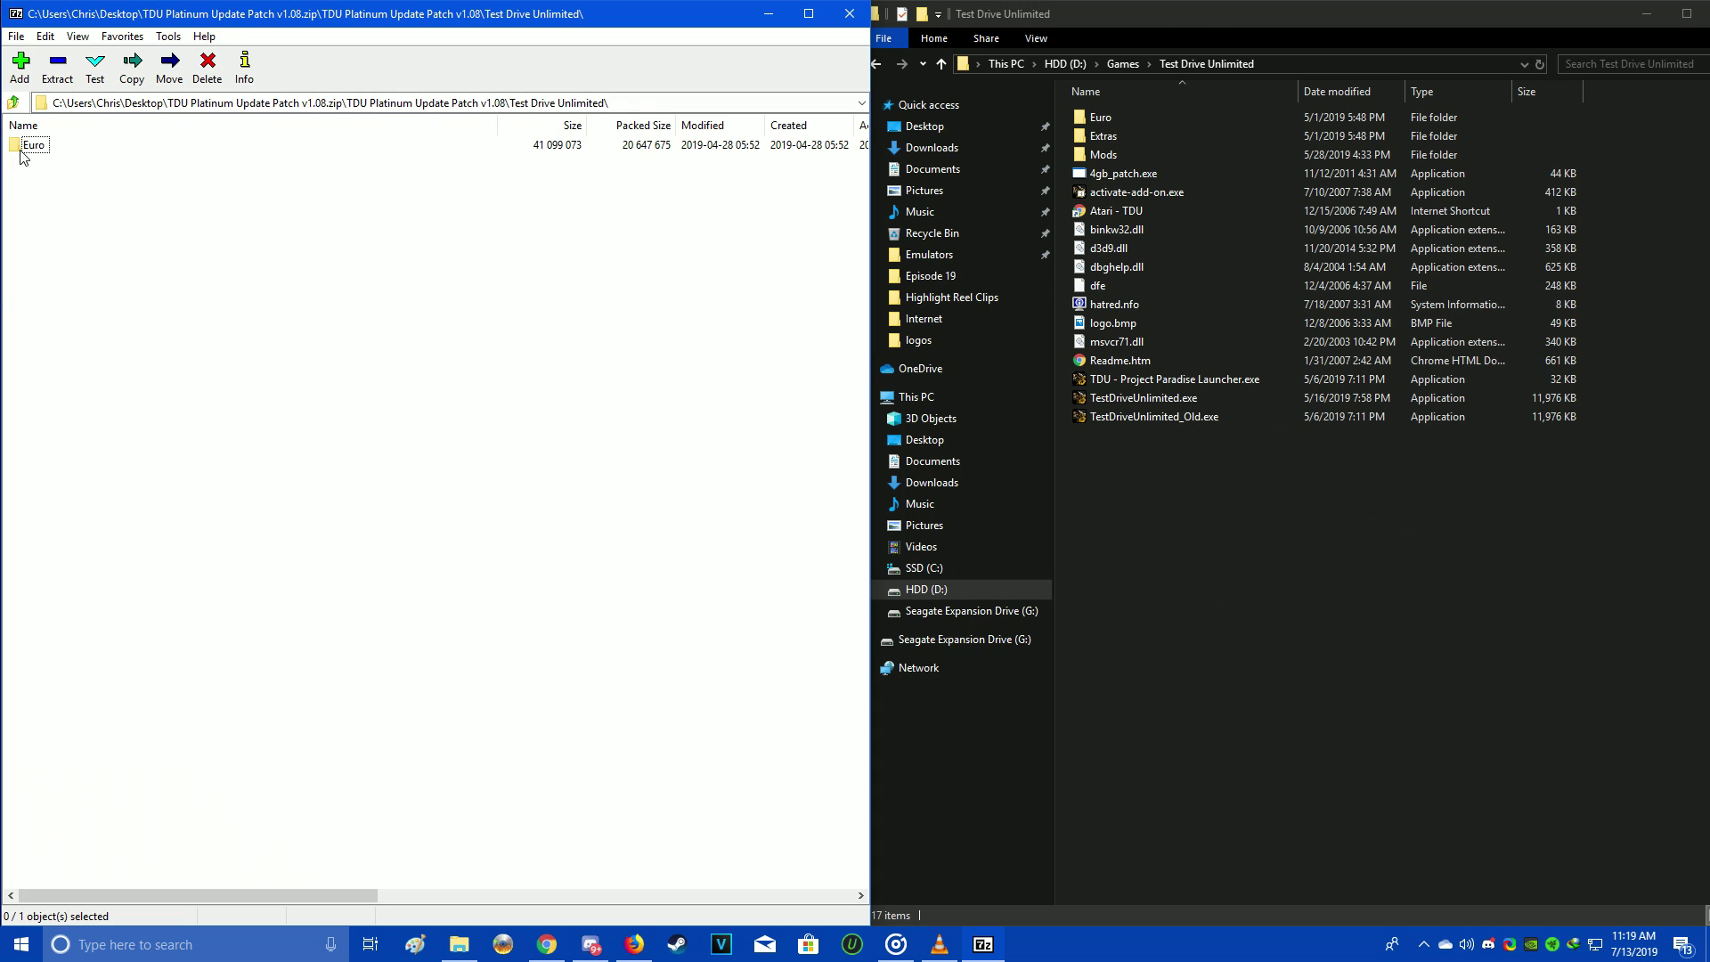
pyautogui.doubleClick(27, 145)
pyautogui.doubleClick(27, 147)
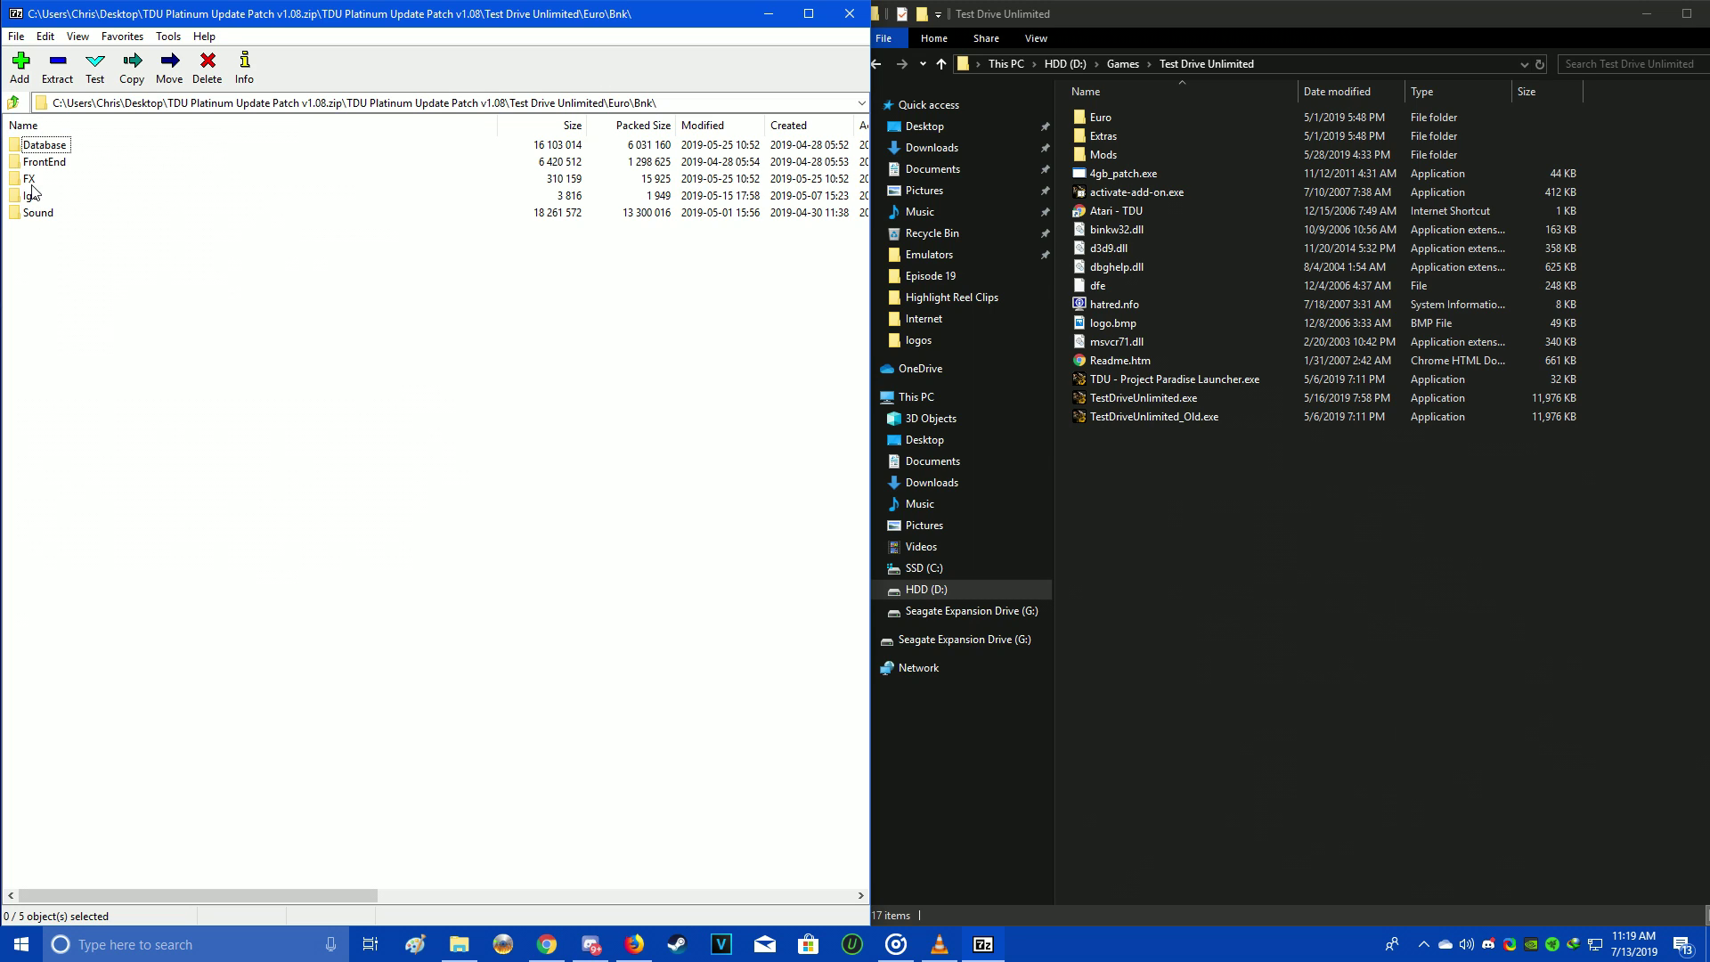
pyautogui.doubleClick(1169, 113)
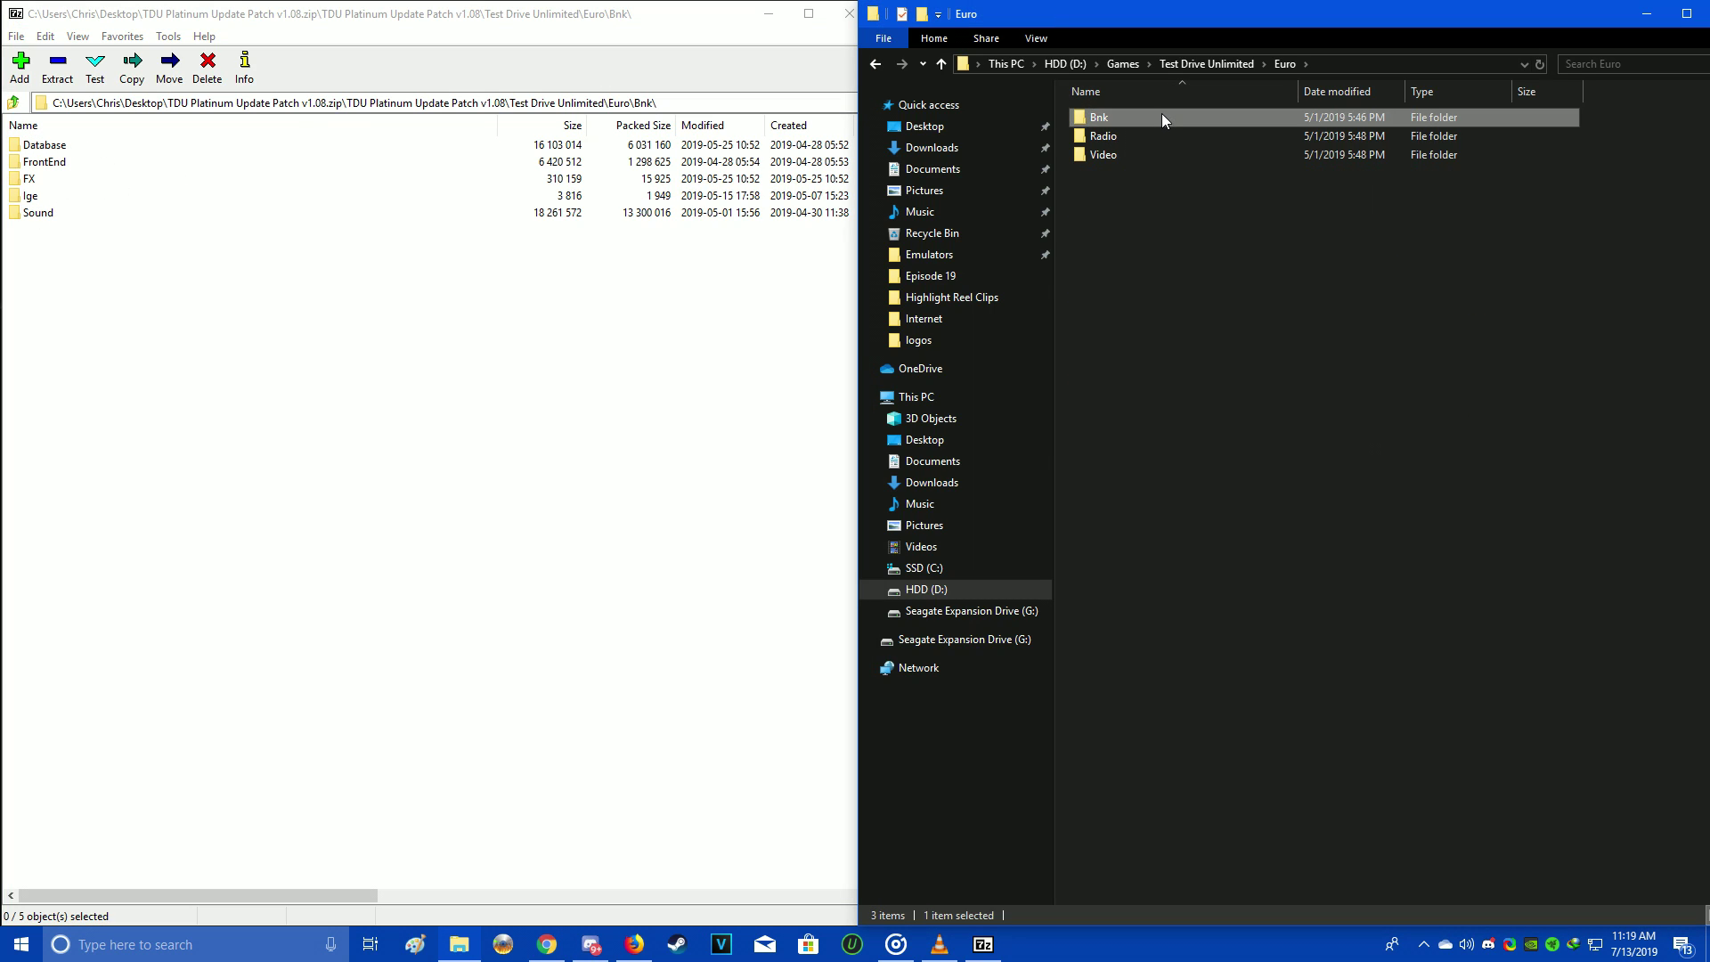
# Copy Database, FrontEnd, FX, Ige and Sound into the game's Euro\Bnk folder, replacing existing files
pyautogui.doubleClick(1161, 112)
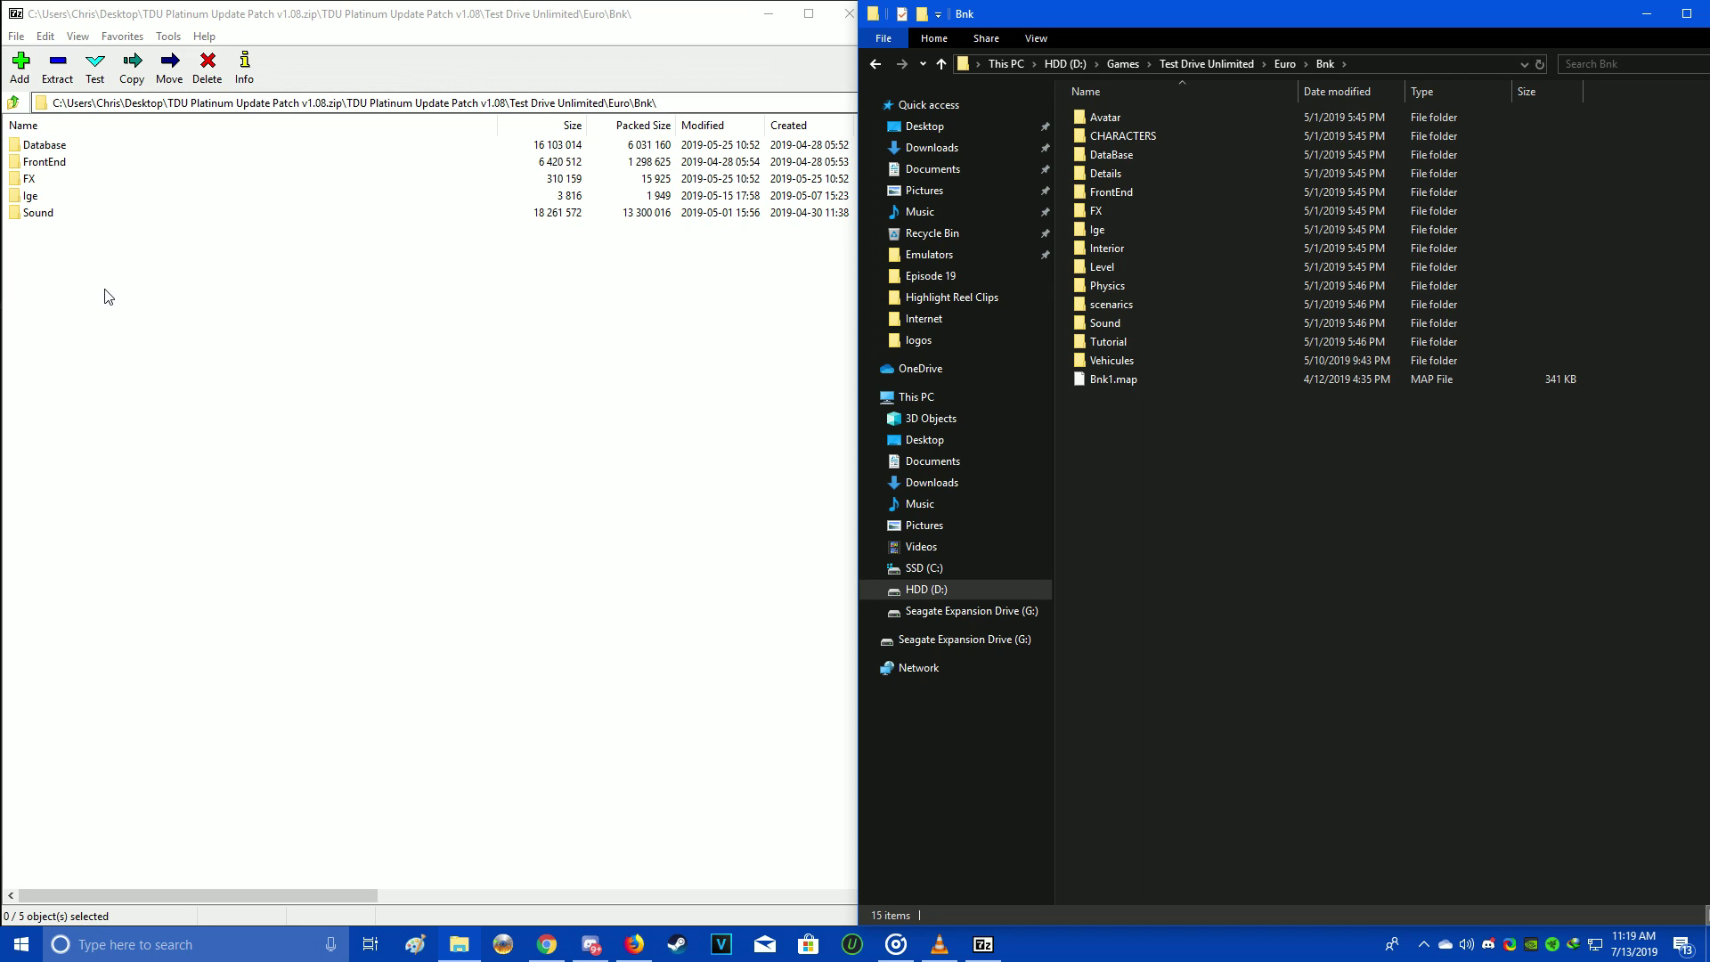
pyautogui.moveTo(127, 296); pyautogui.dragTo(6, 99)
pyautogui.moveTo(61, 157); pyautogui.dragTo(1145, 558)
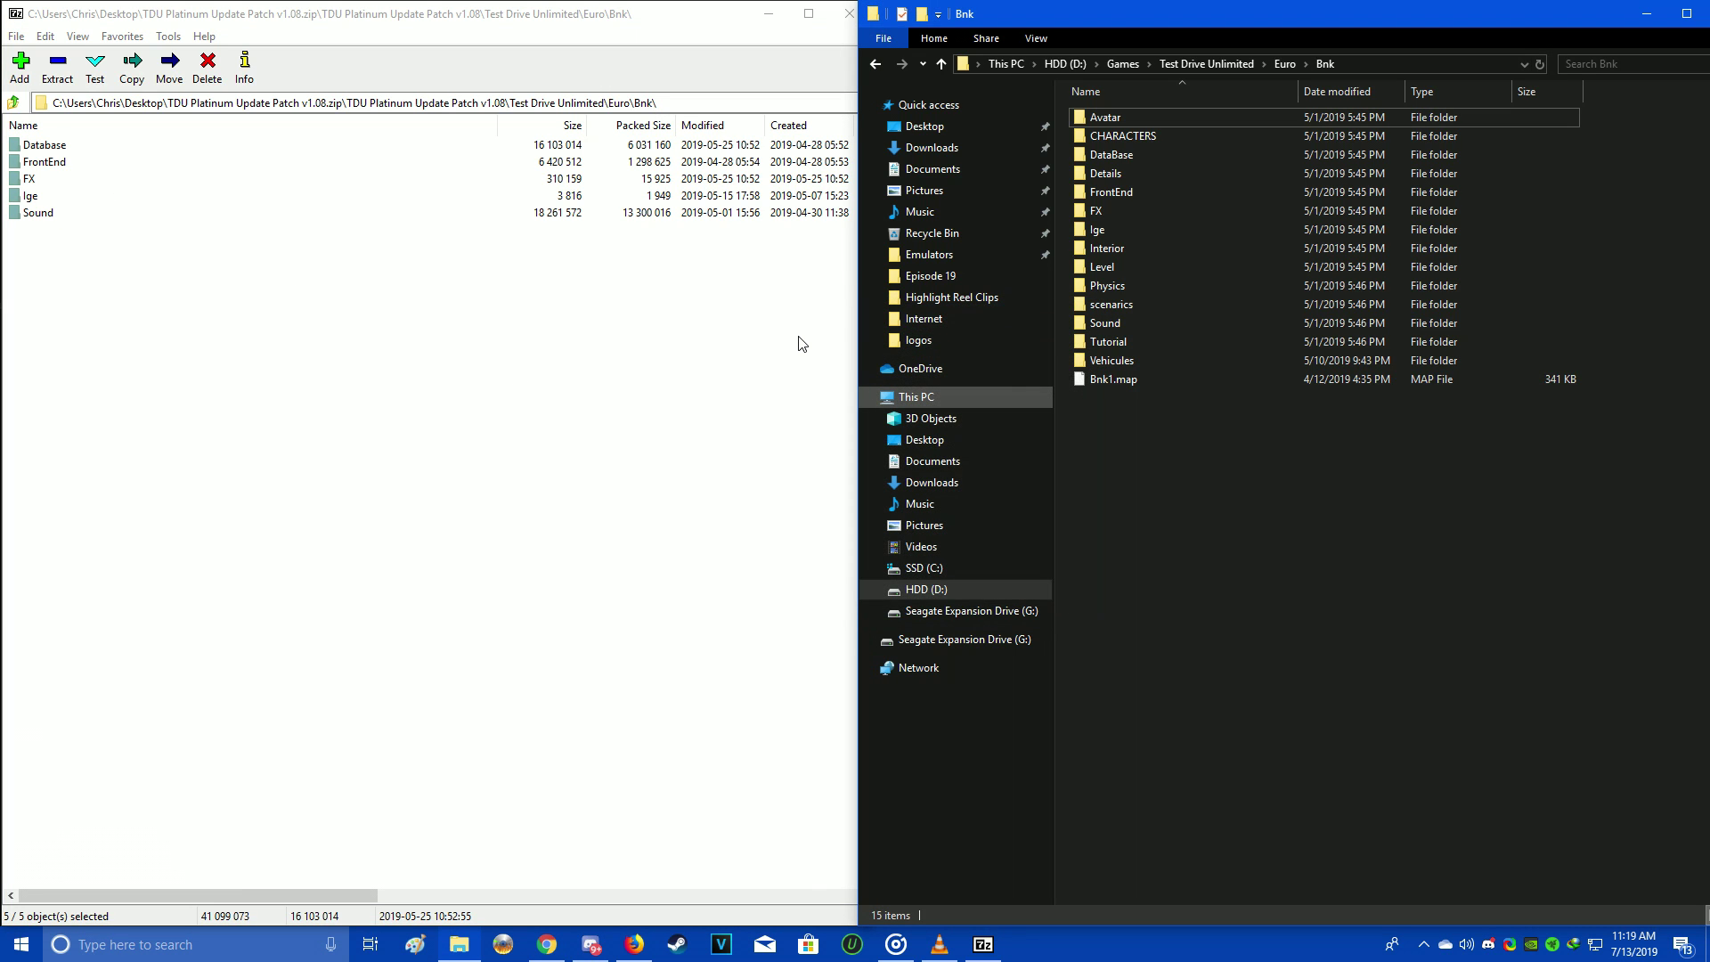
pyautogui.click(501, 317)
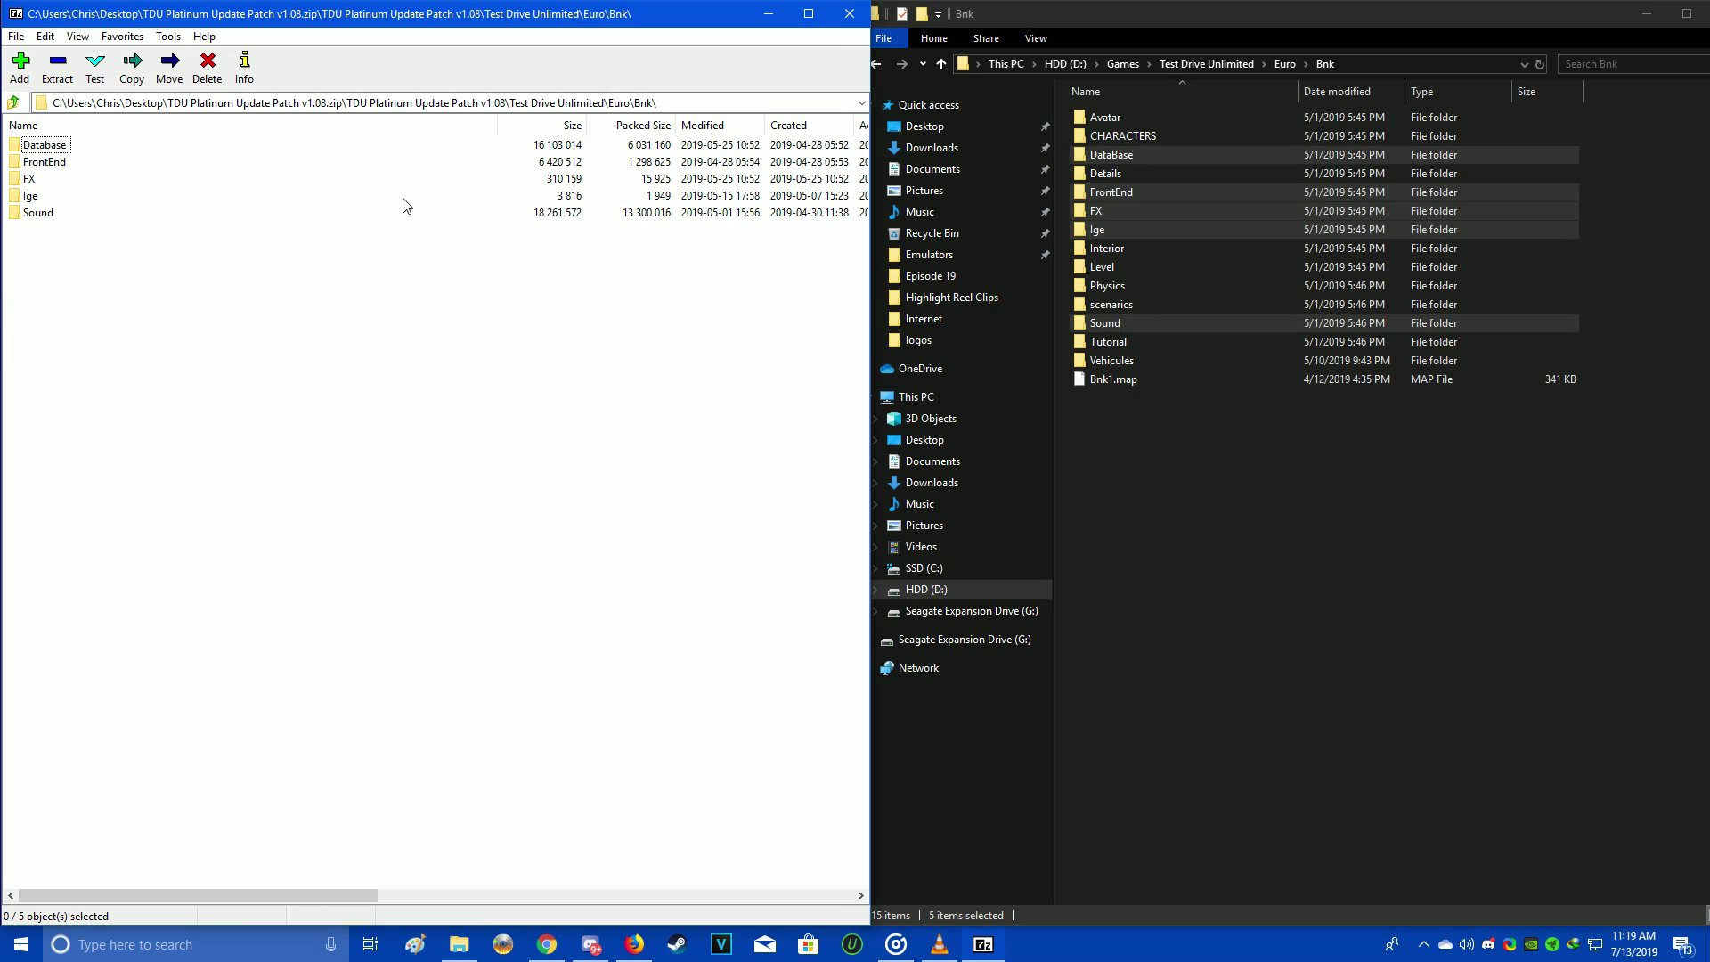
# Move the 7-Zip view up three levels back to the archive root
pyautogui.click(14, 103)
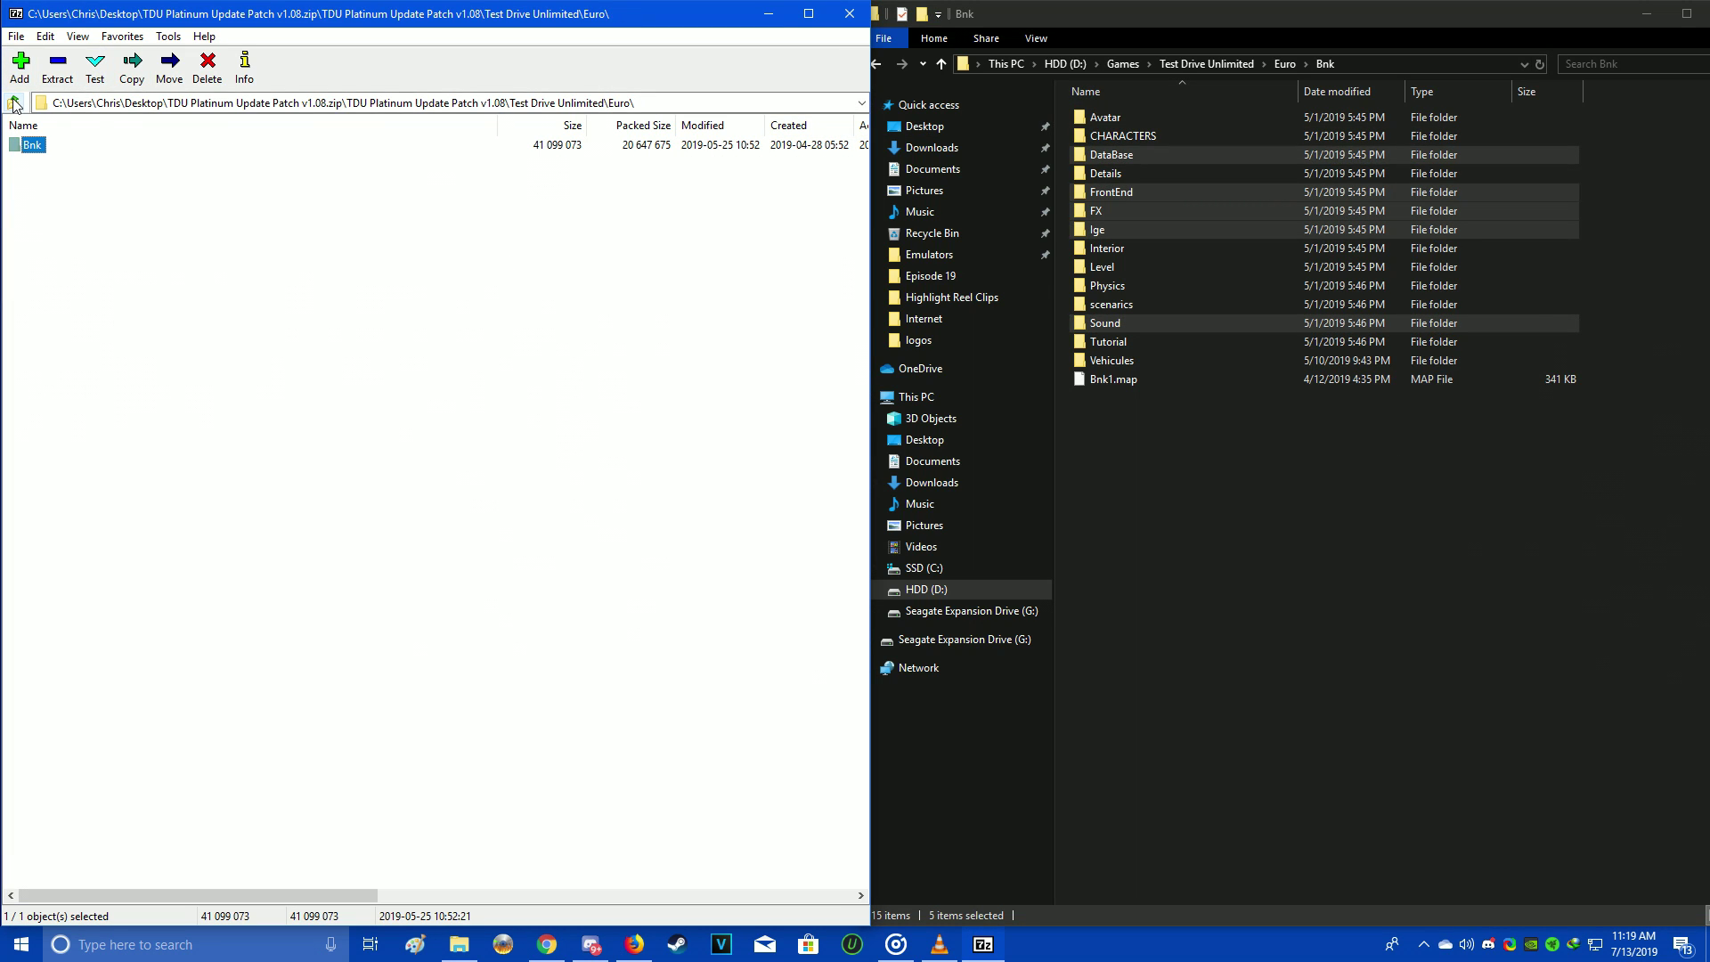
pyautogui.click(14, 104)
pyautogui.click(14, 103)
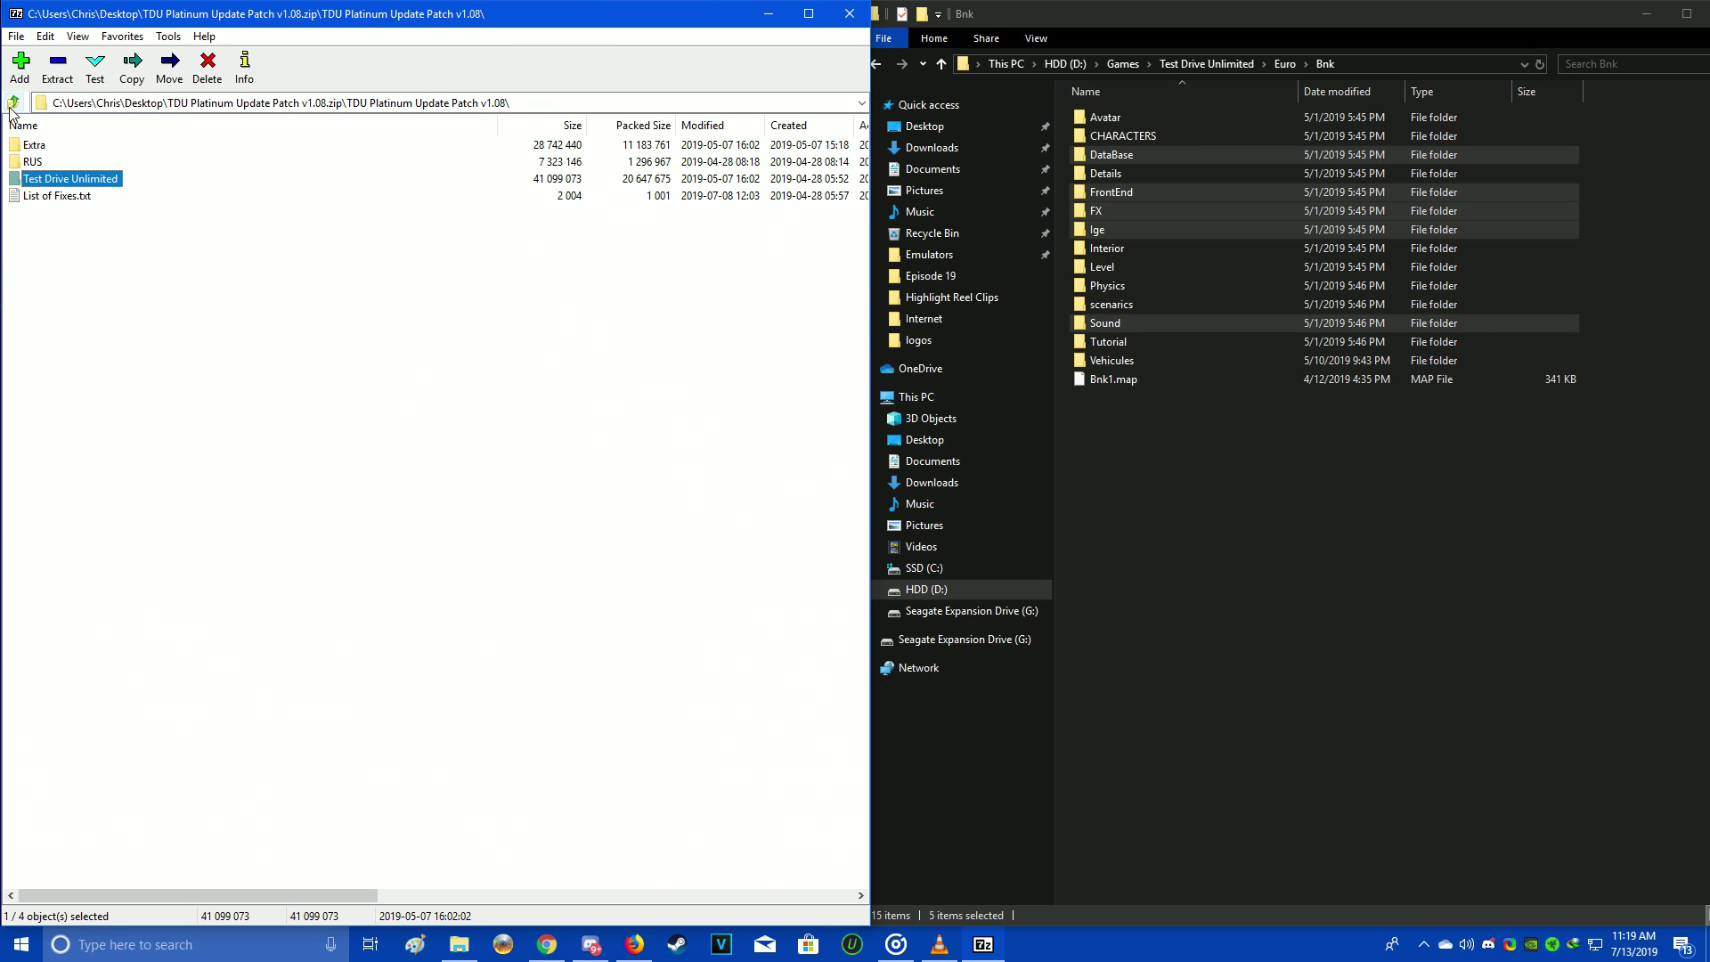
# Open the archive's Extra folder and take Explorer up to the Test Drive Unlimited game folder
pyautogui.doubleClick(45, 144)
pyautogui.click(1438, 576)
pyautogui.hotkey('alt', 'Up')
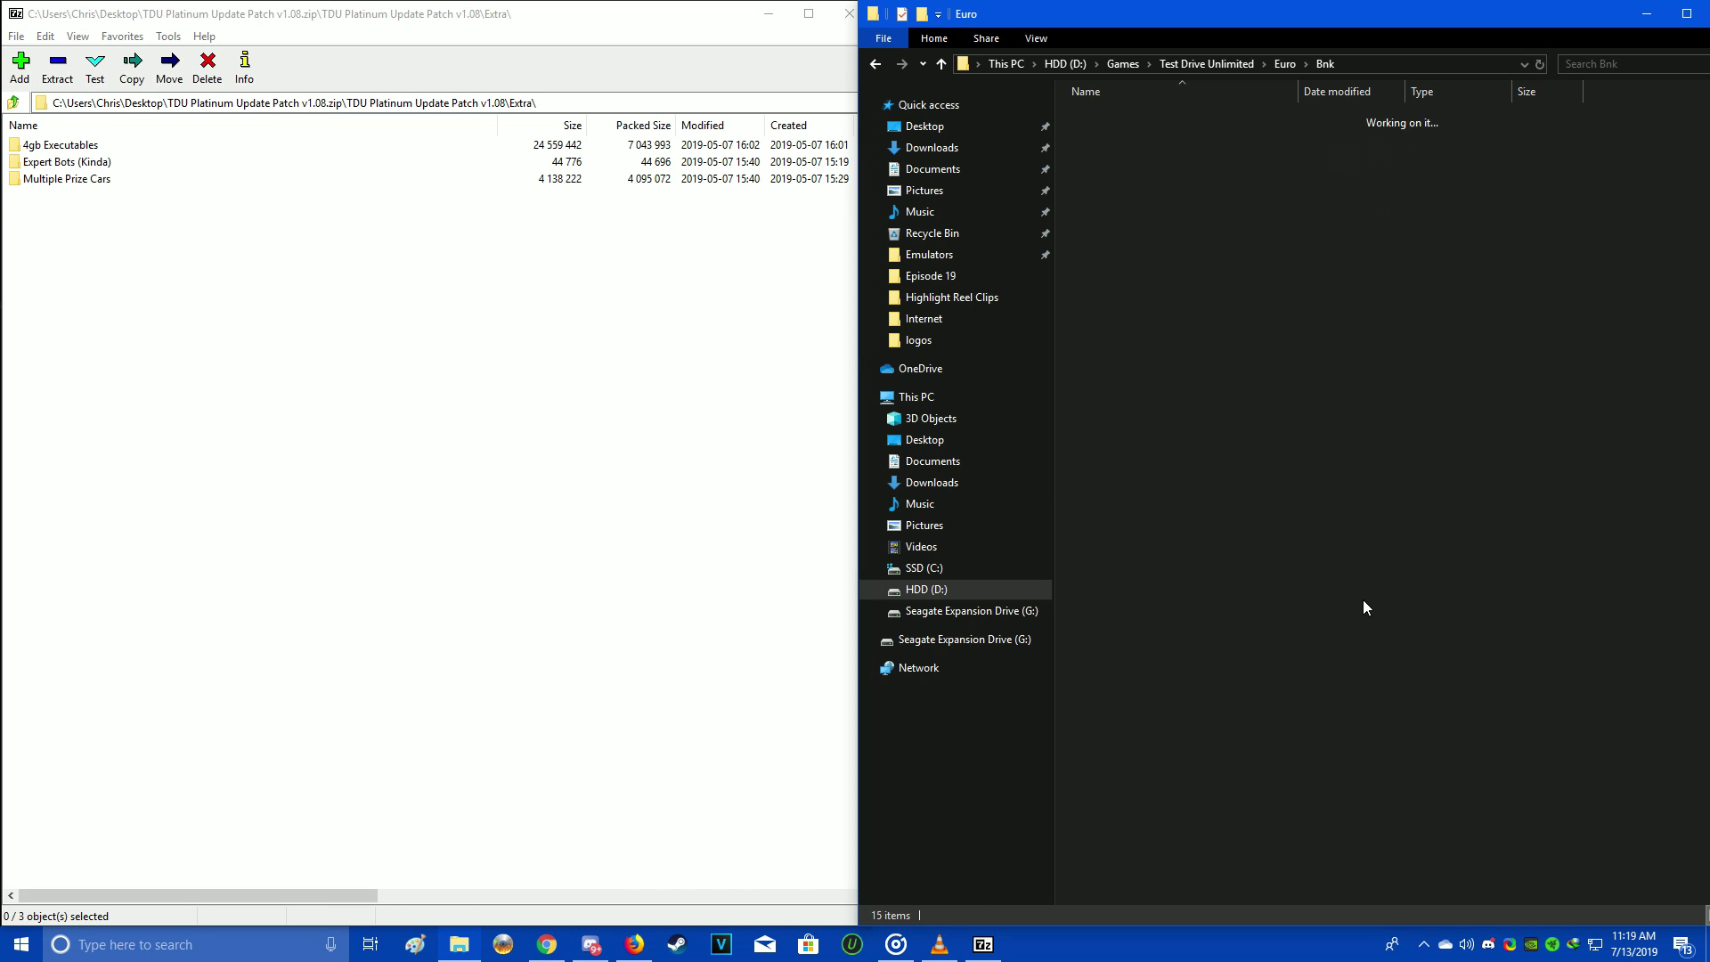
pyautogui.hotkey('alt', 'Up')
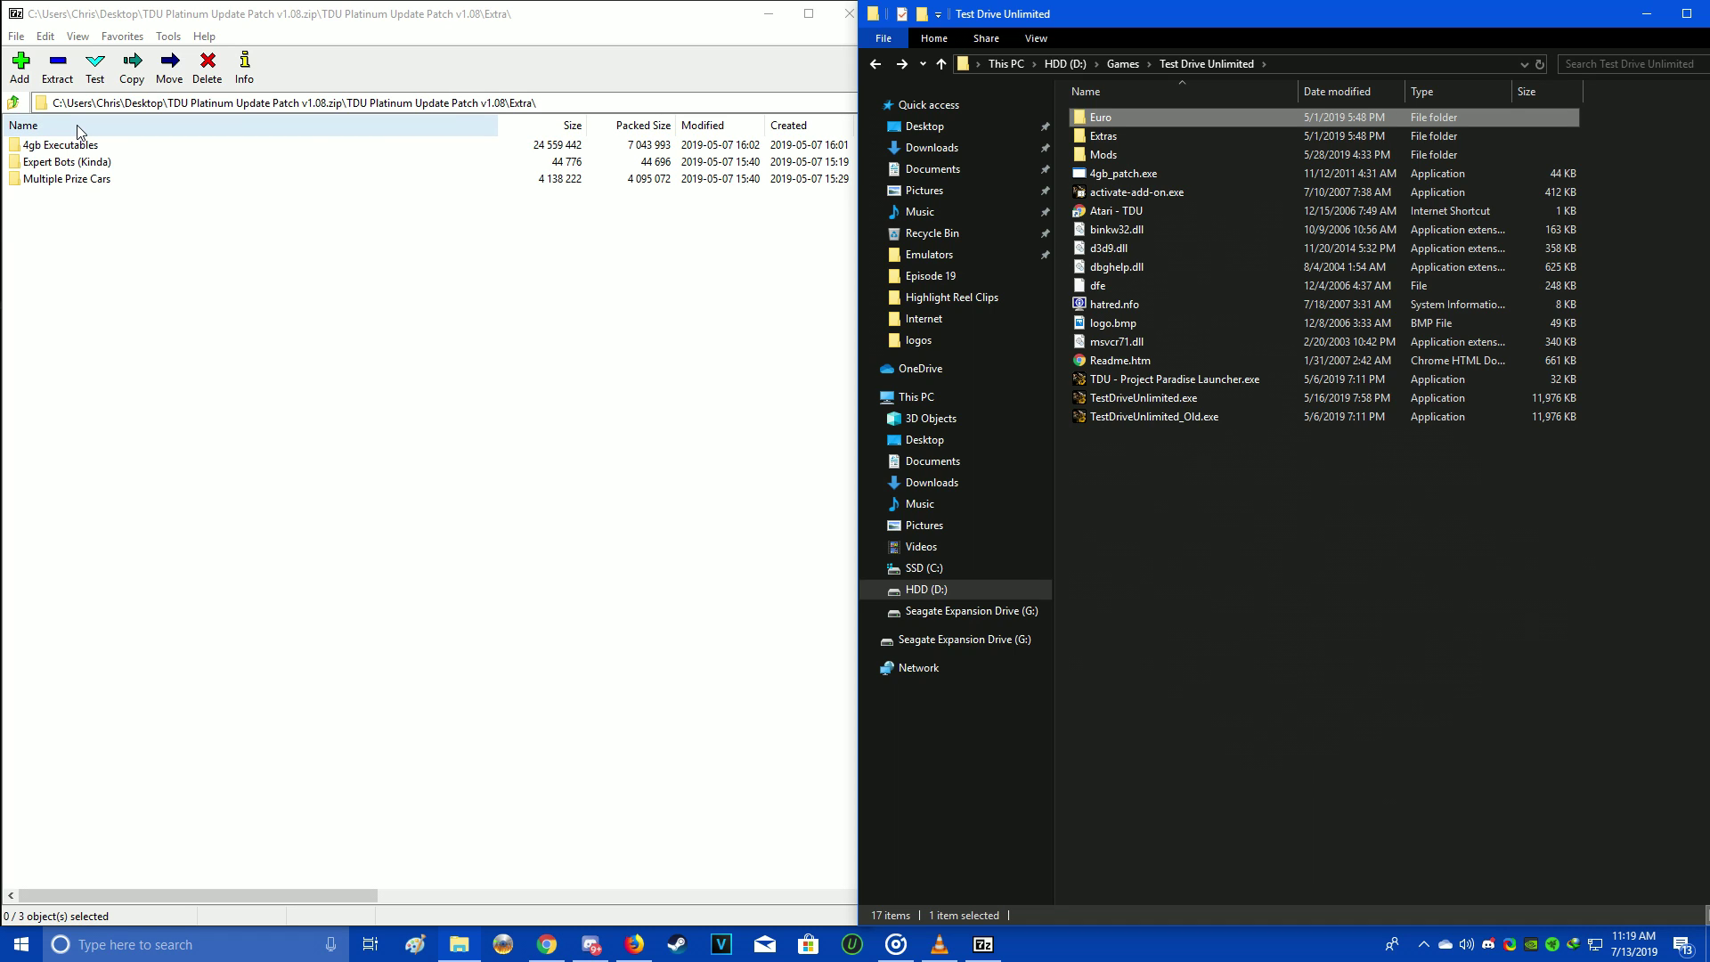
# Open Extra\4gb Executables and read its Install.txt notes
pyautogui.doubleClick(87, 144)
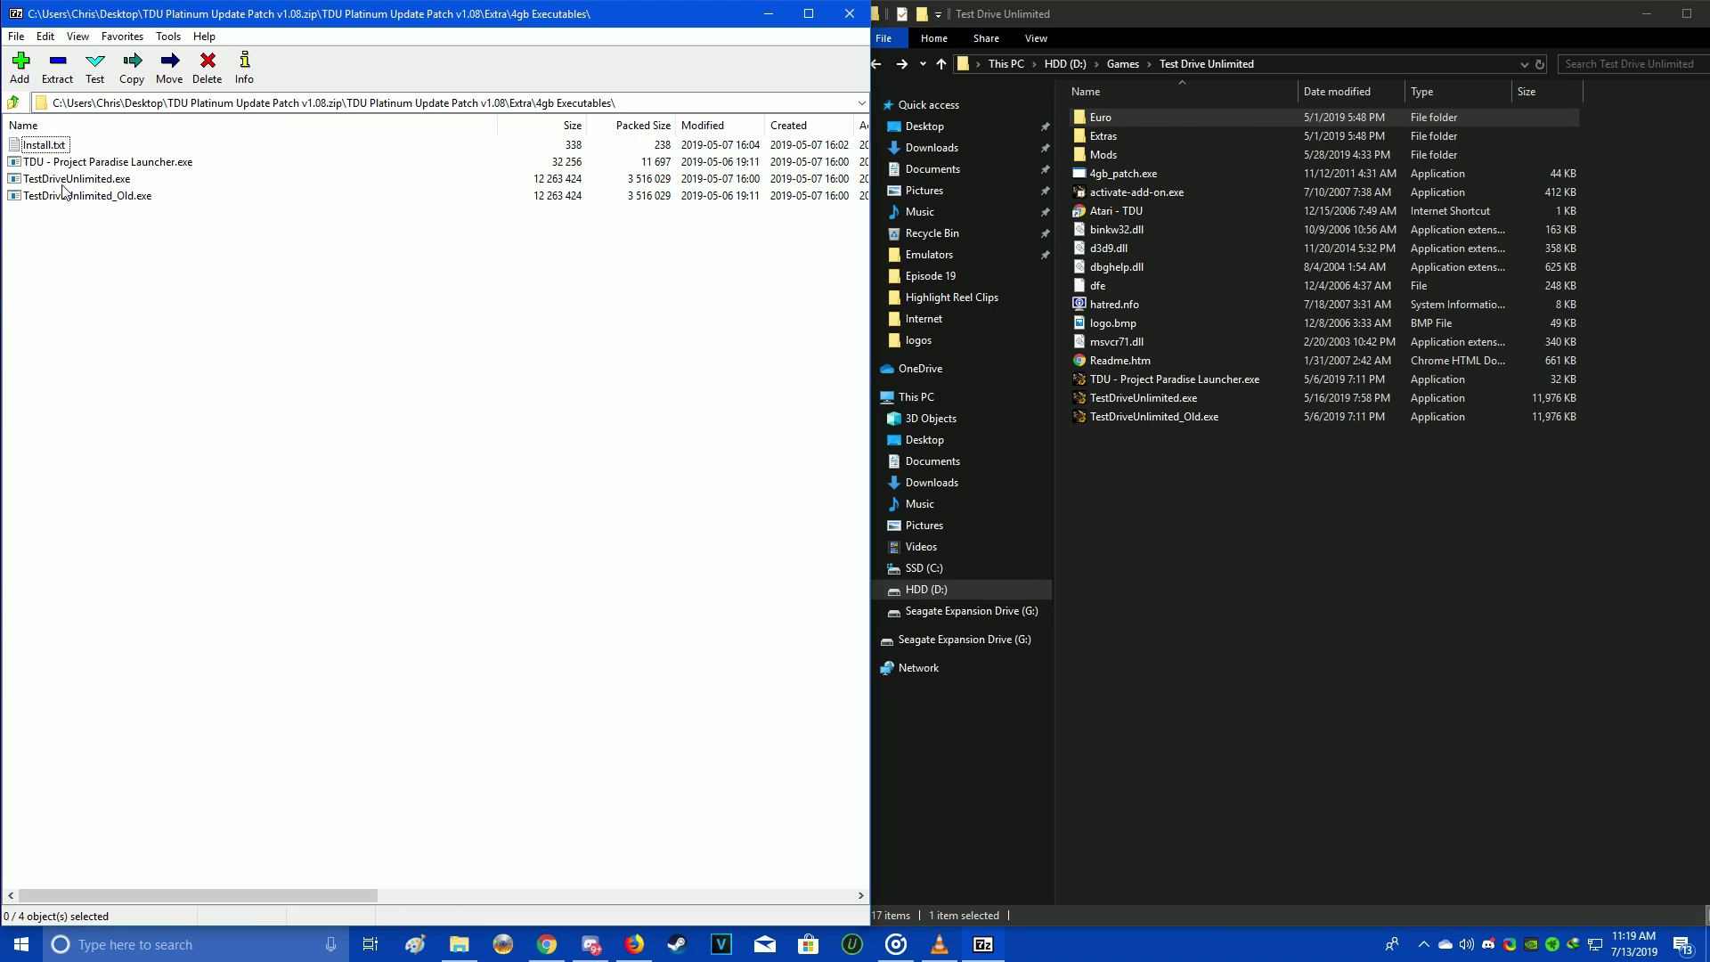
pyautogui.click(13, 102)
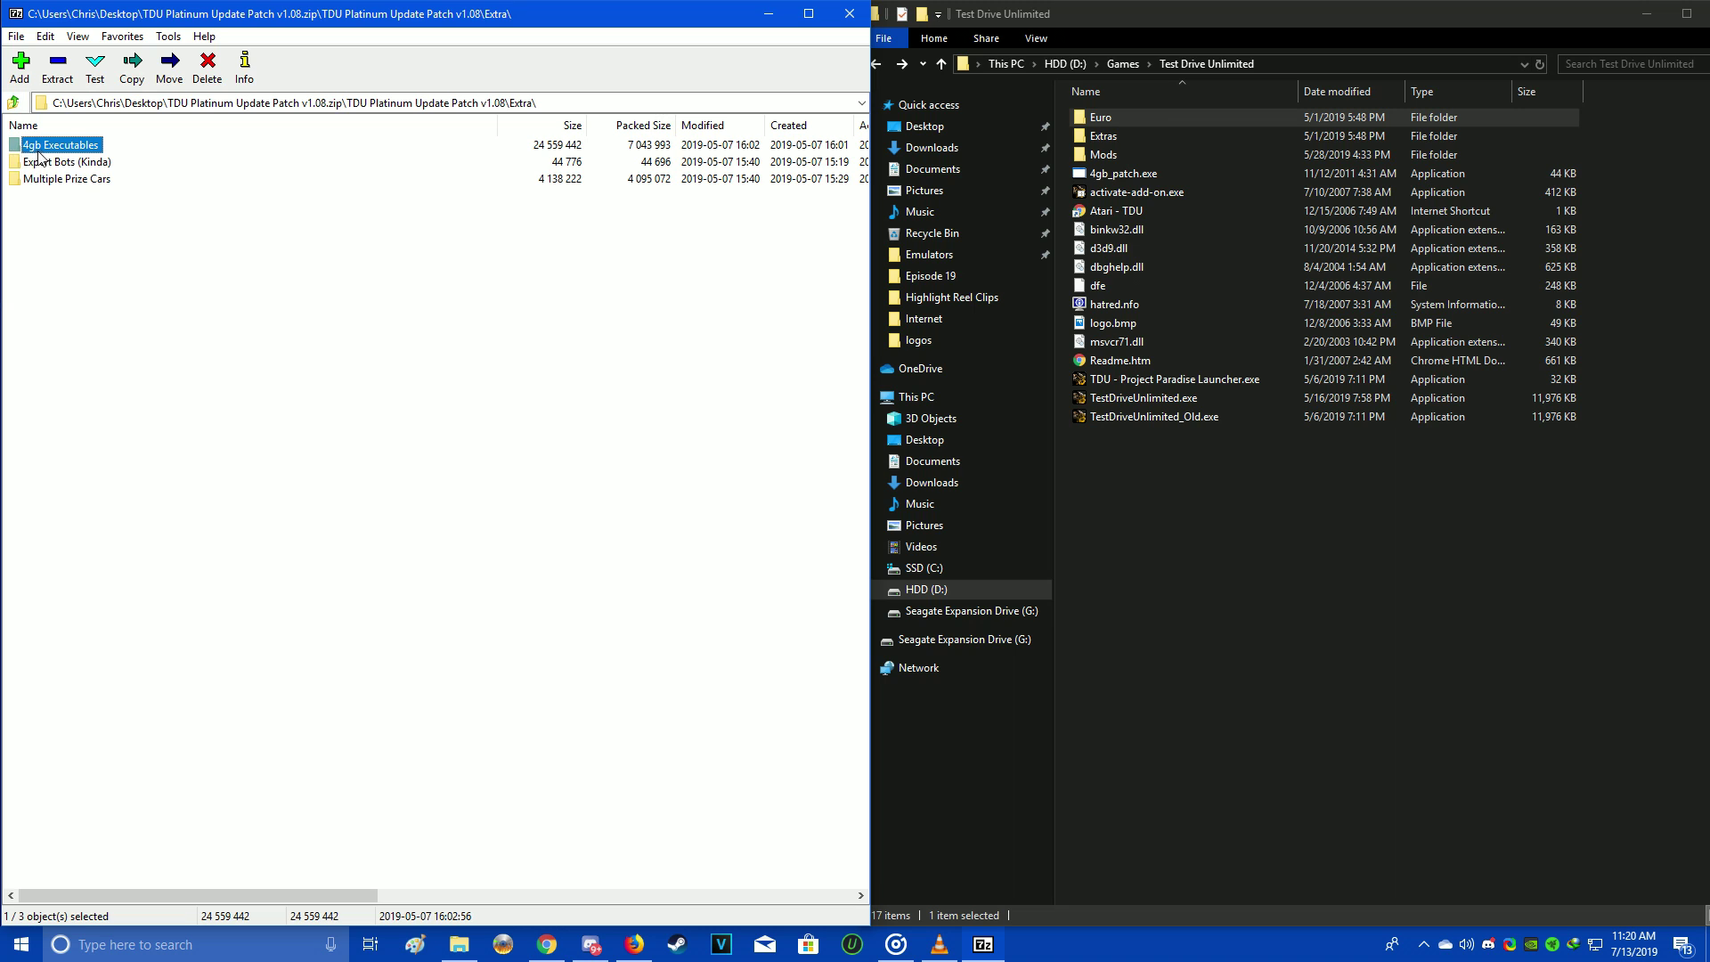
pyautogui.doubleClick(80, 148)
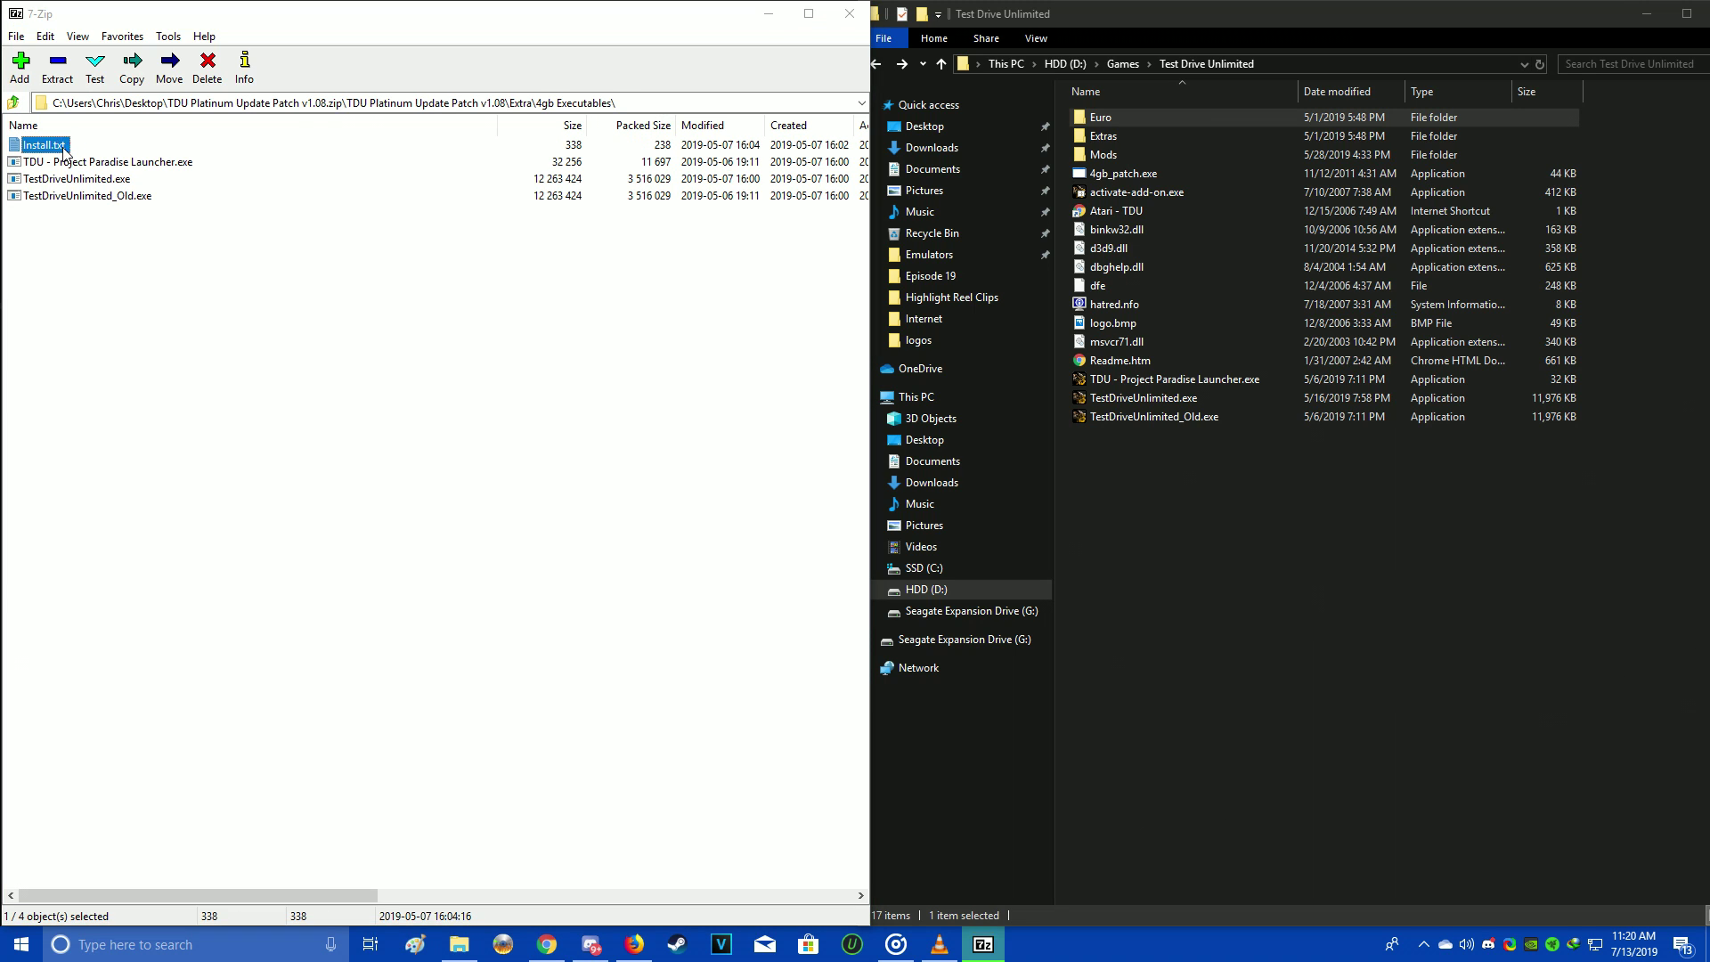
pyautogui.doubleClick(44, 145)
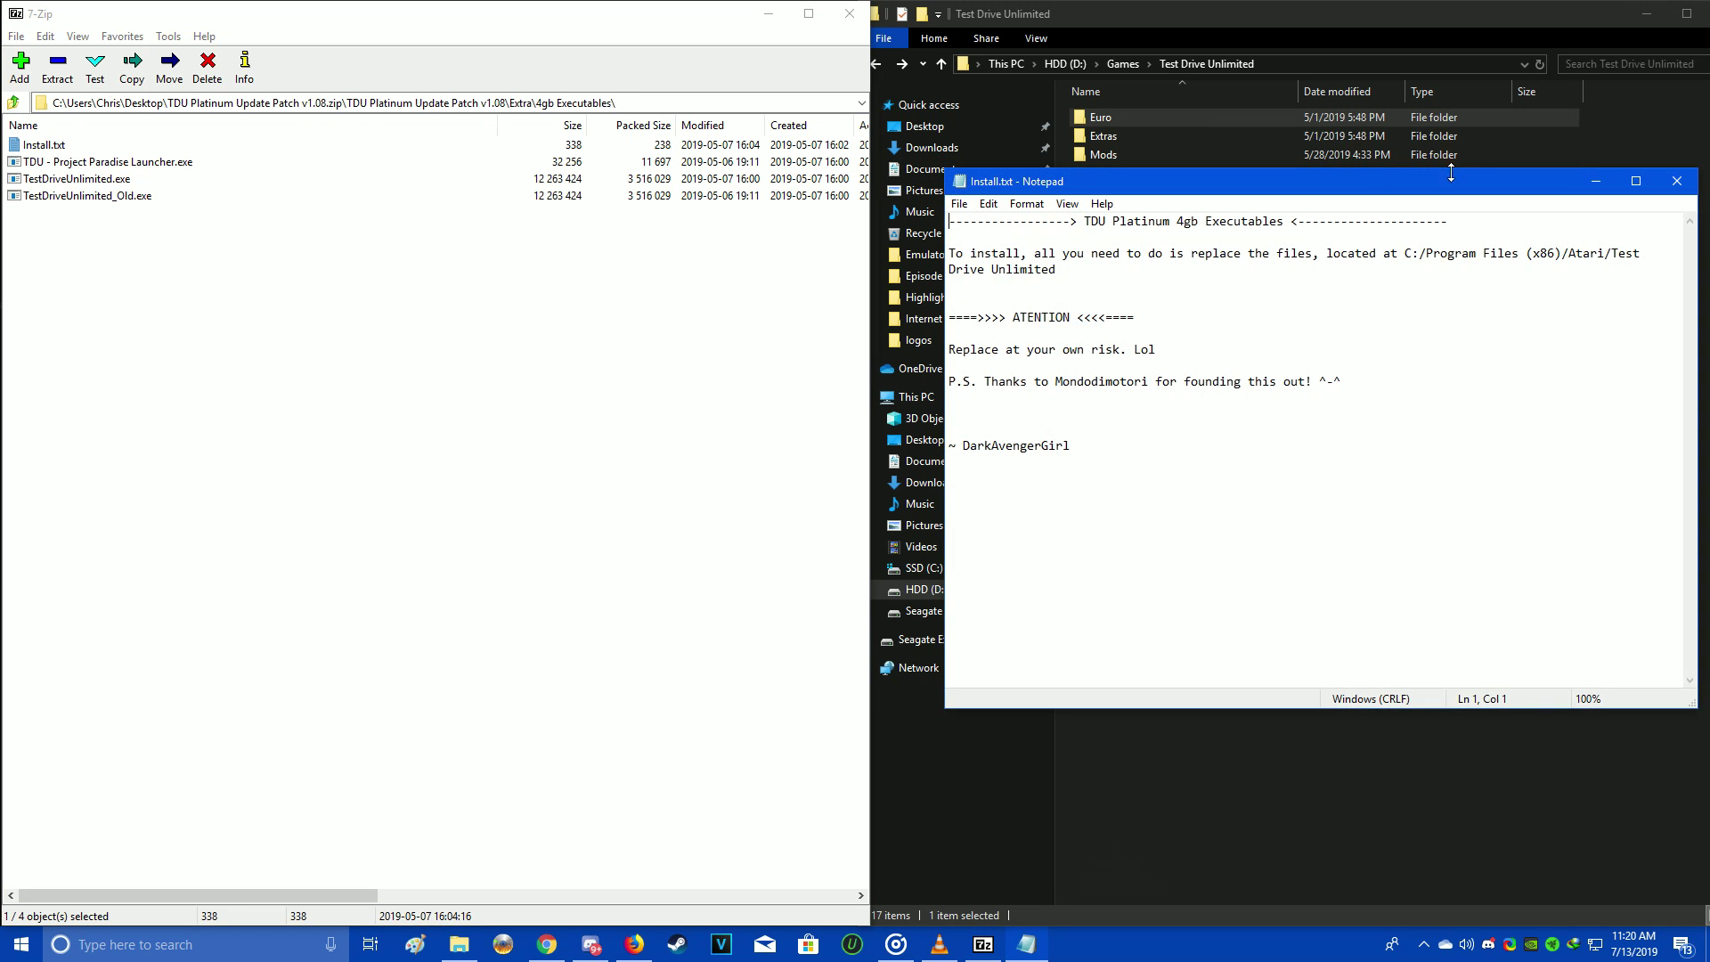
pyautogui.click(1678, 185)
# Drag the launcher and both TestDriveUnlimited executables from 4gb Executables into the game folder
pyautogui.click(53, 142)
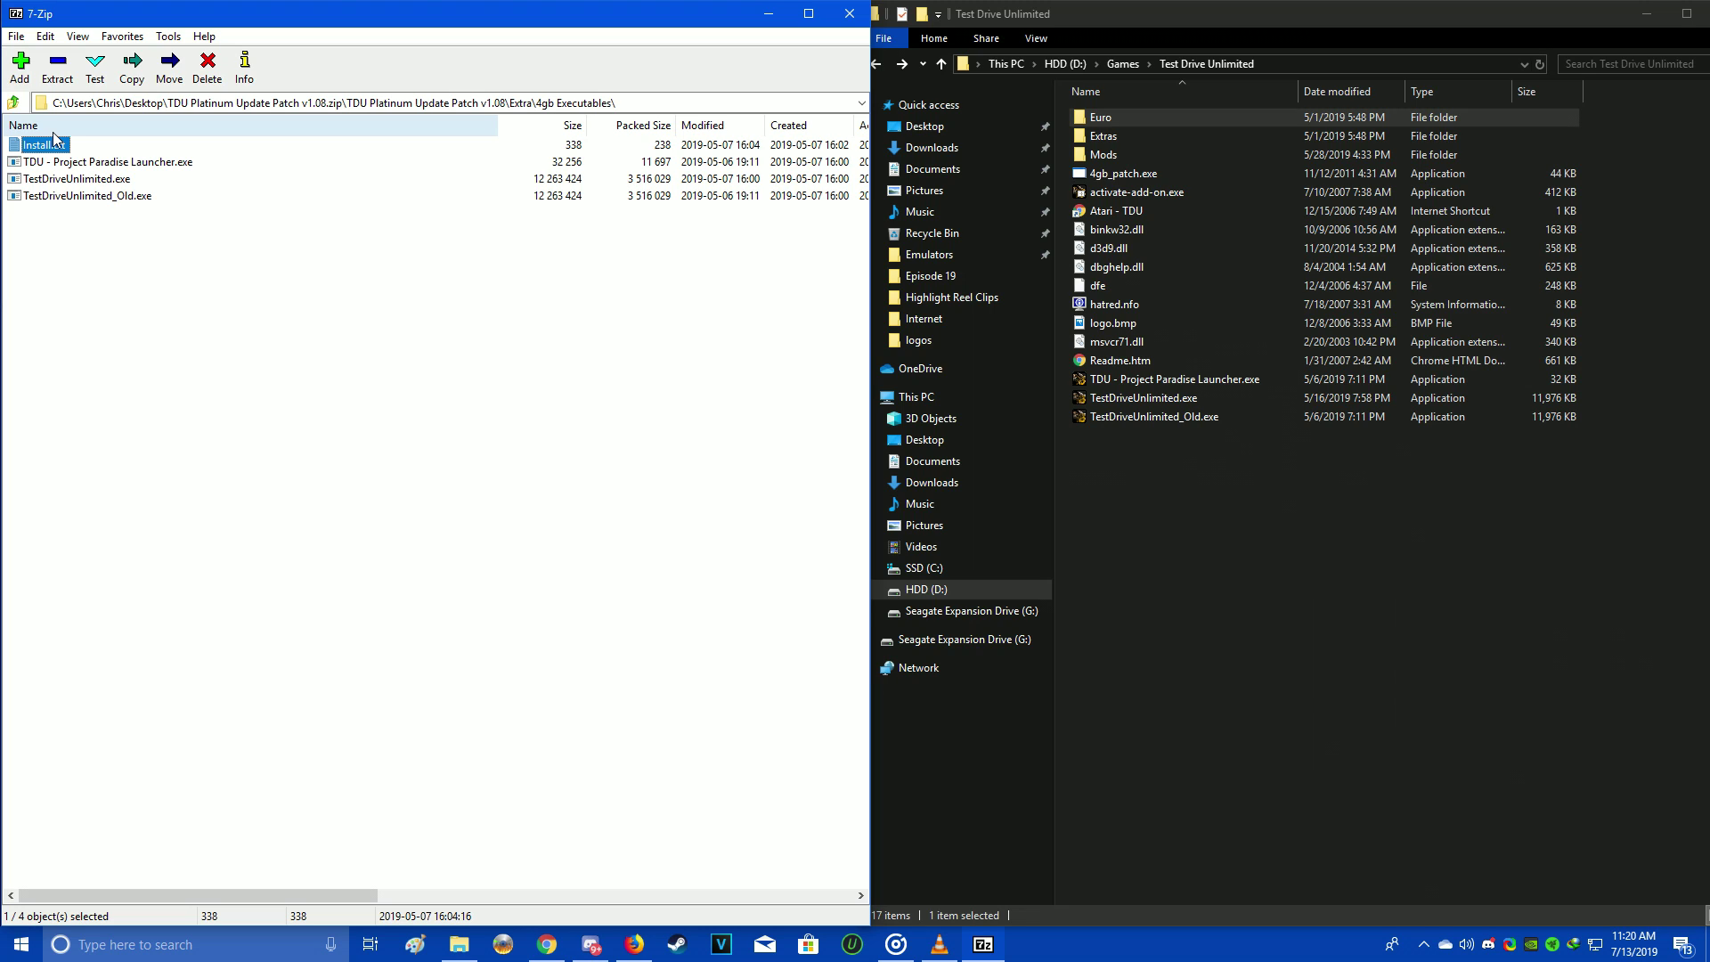
pyautogui.moveTo(101, 230); pyautogui.dragTo(1265, 556)
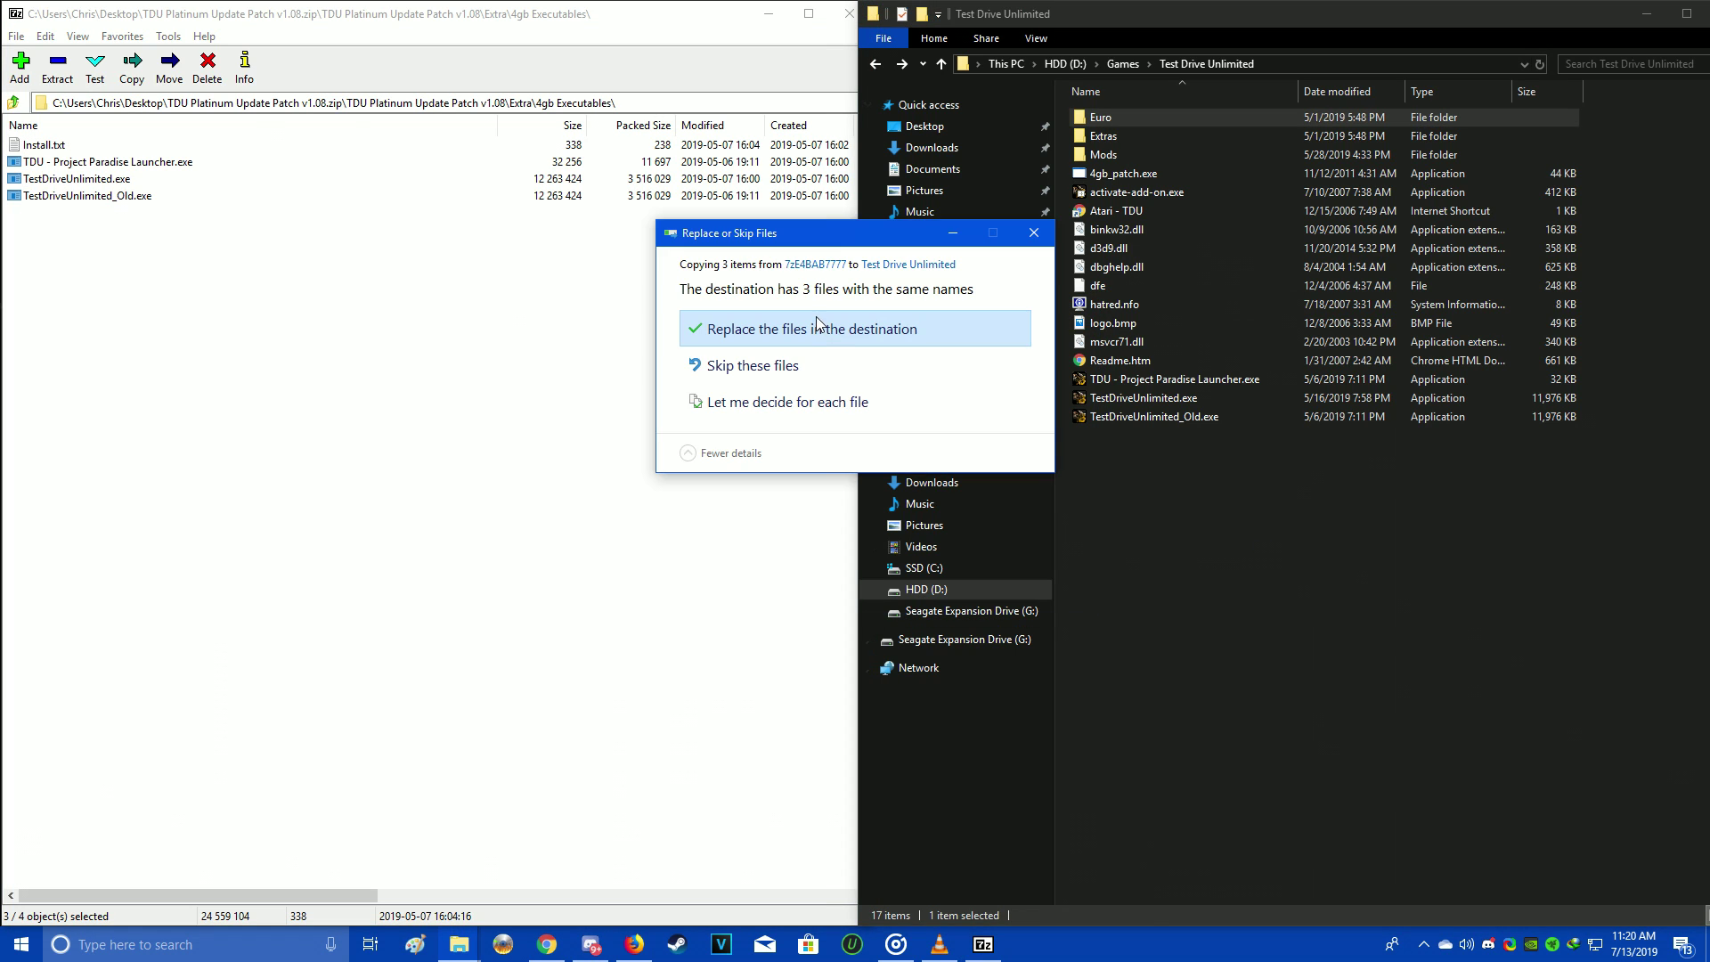
# Confirm replacing the game's three executables with the 4gb versions, then bring up the Ctrl+Alt+Del screen
pyautogui.click(821, 328)
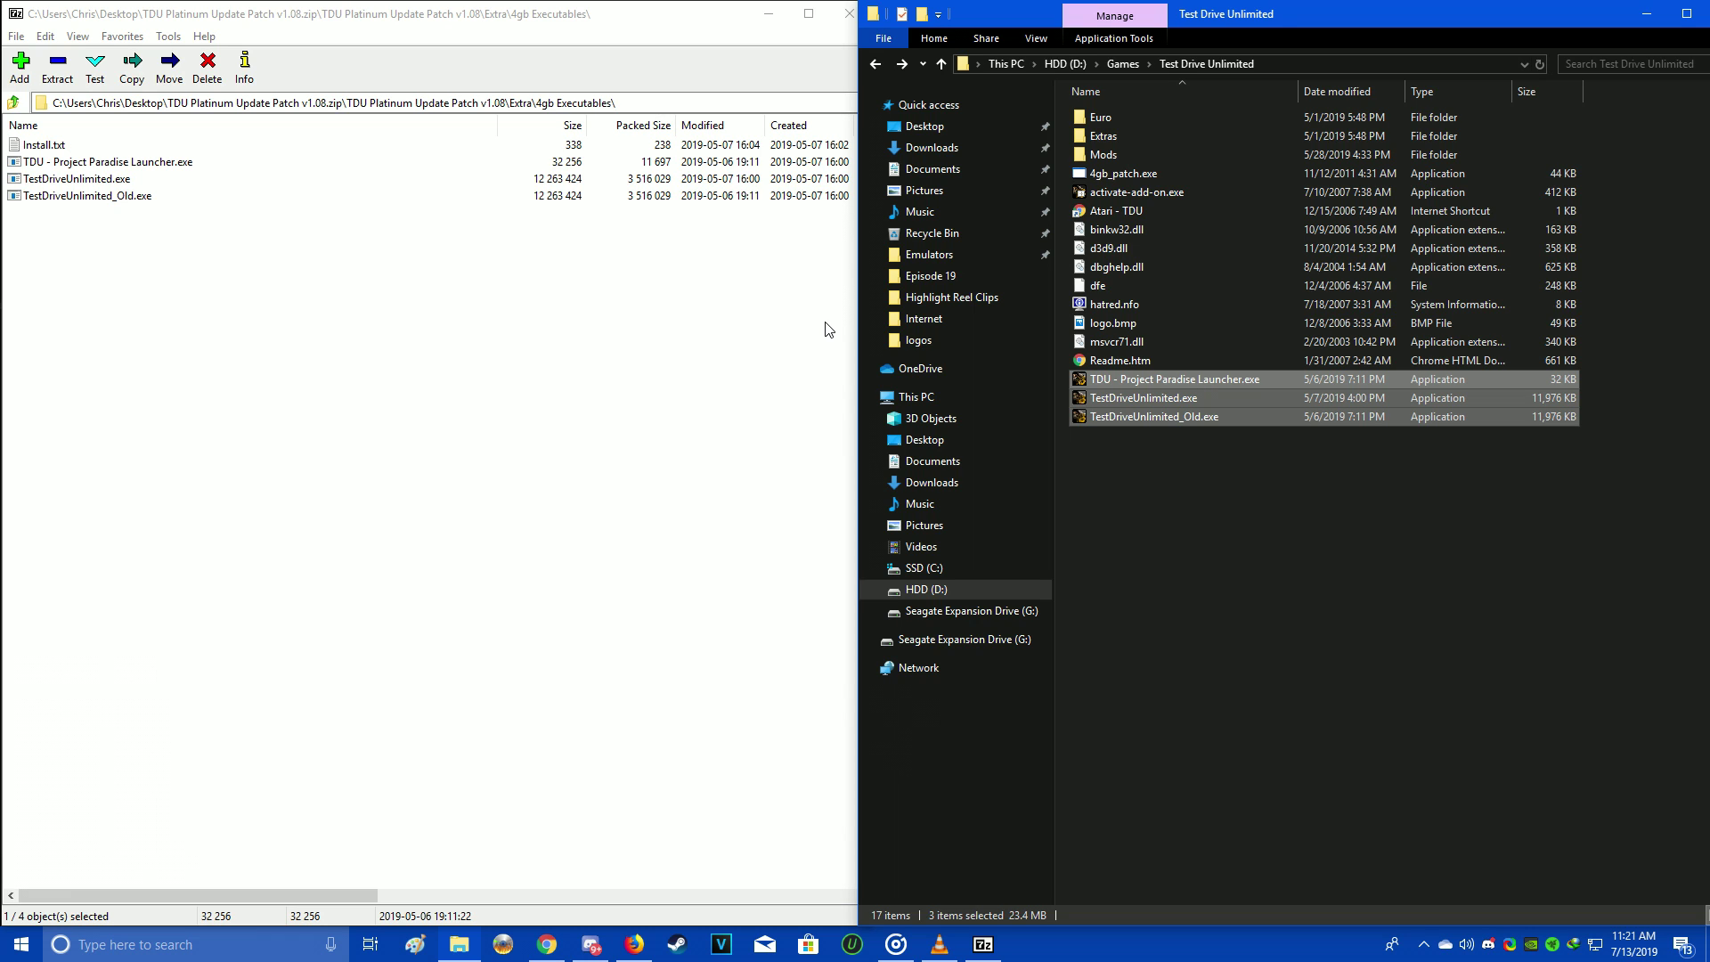
pyautogui.hotkey('ctrl', 'alt', 'Delete')
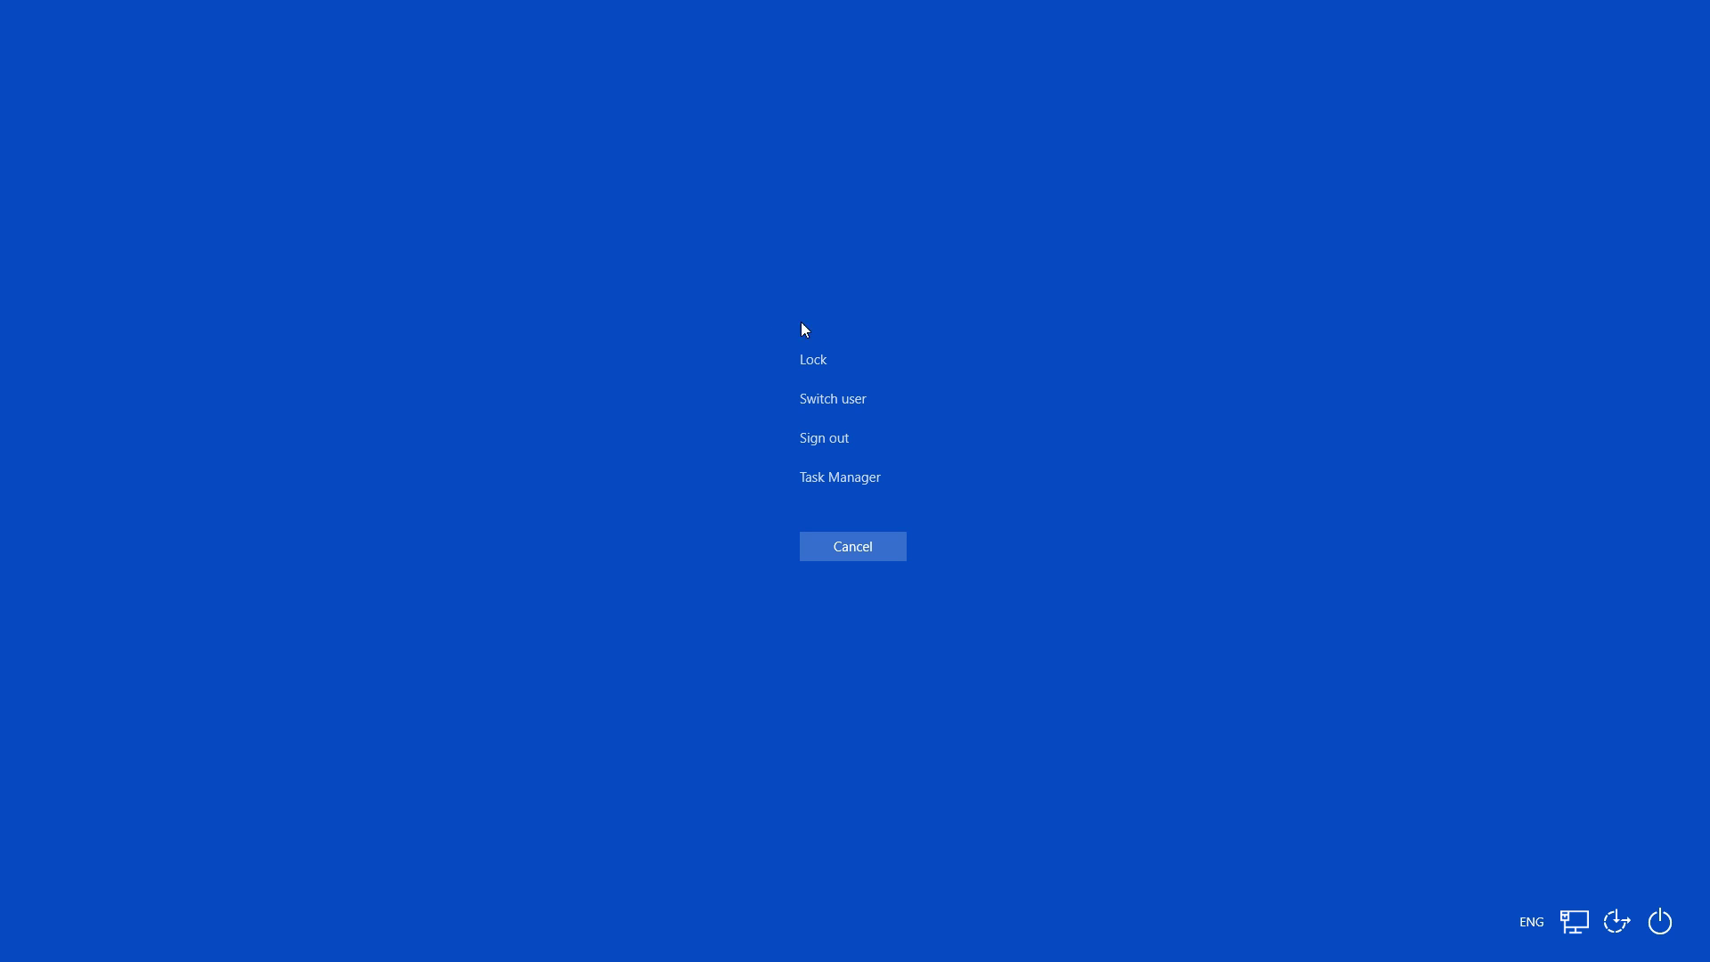
# Launch Task Manager and switch to the Details process list
pyautogui.click(807, 482)
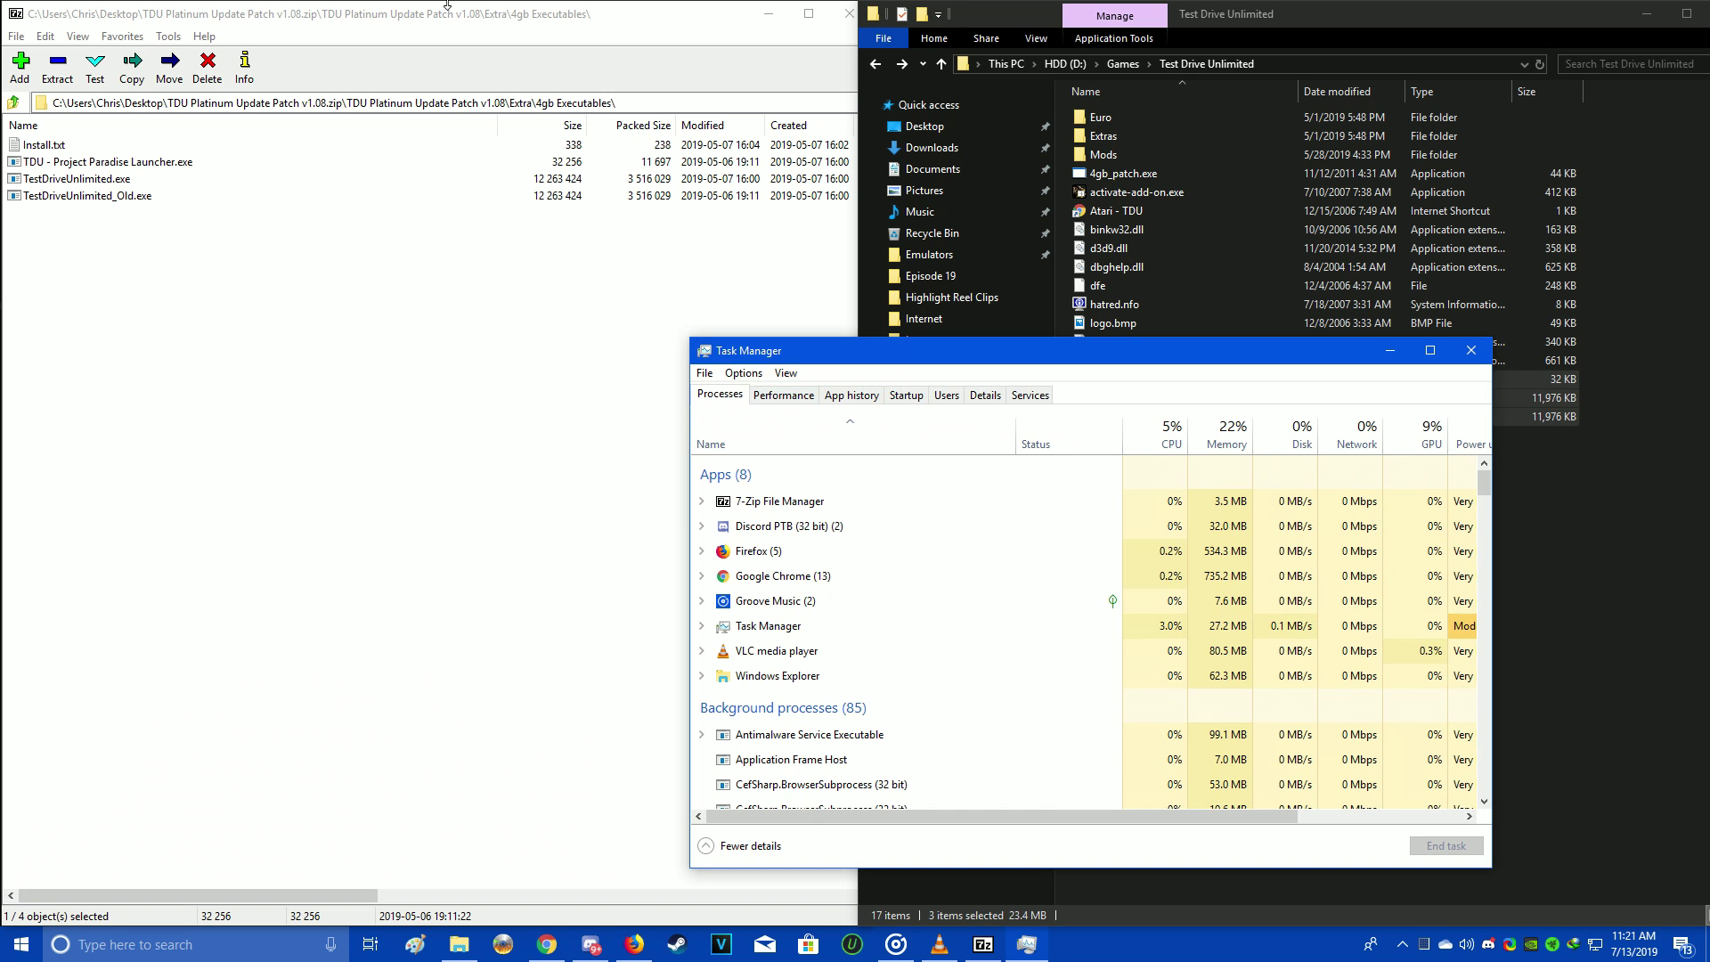
pyautogui.click(801, 399)
pyautogui.click(906, 396)
pyautogui.click(942, 396)
pyautogui.click(985, 398)
pyautogui.click(1031, 396)
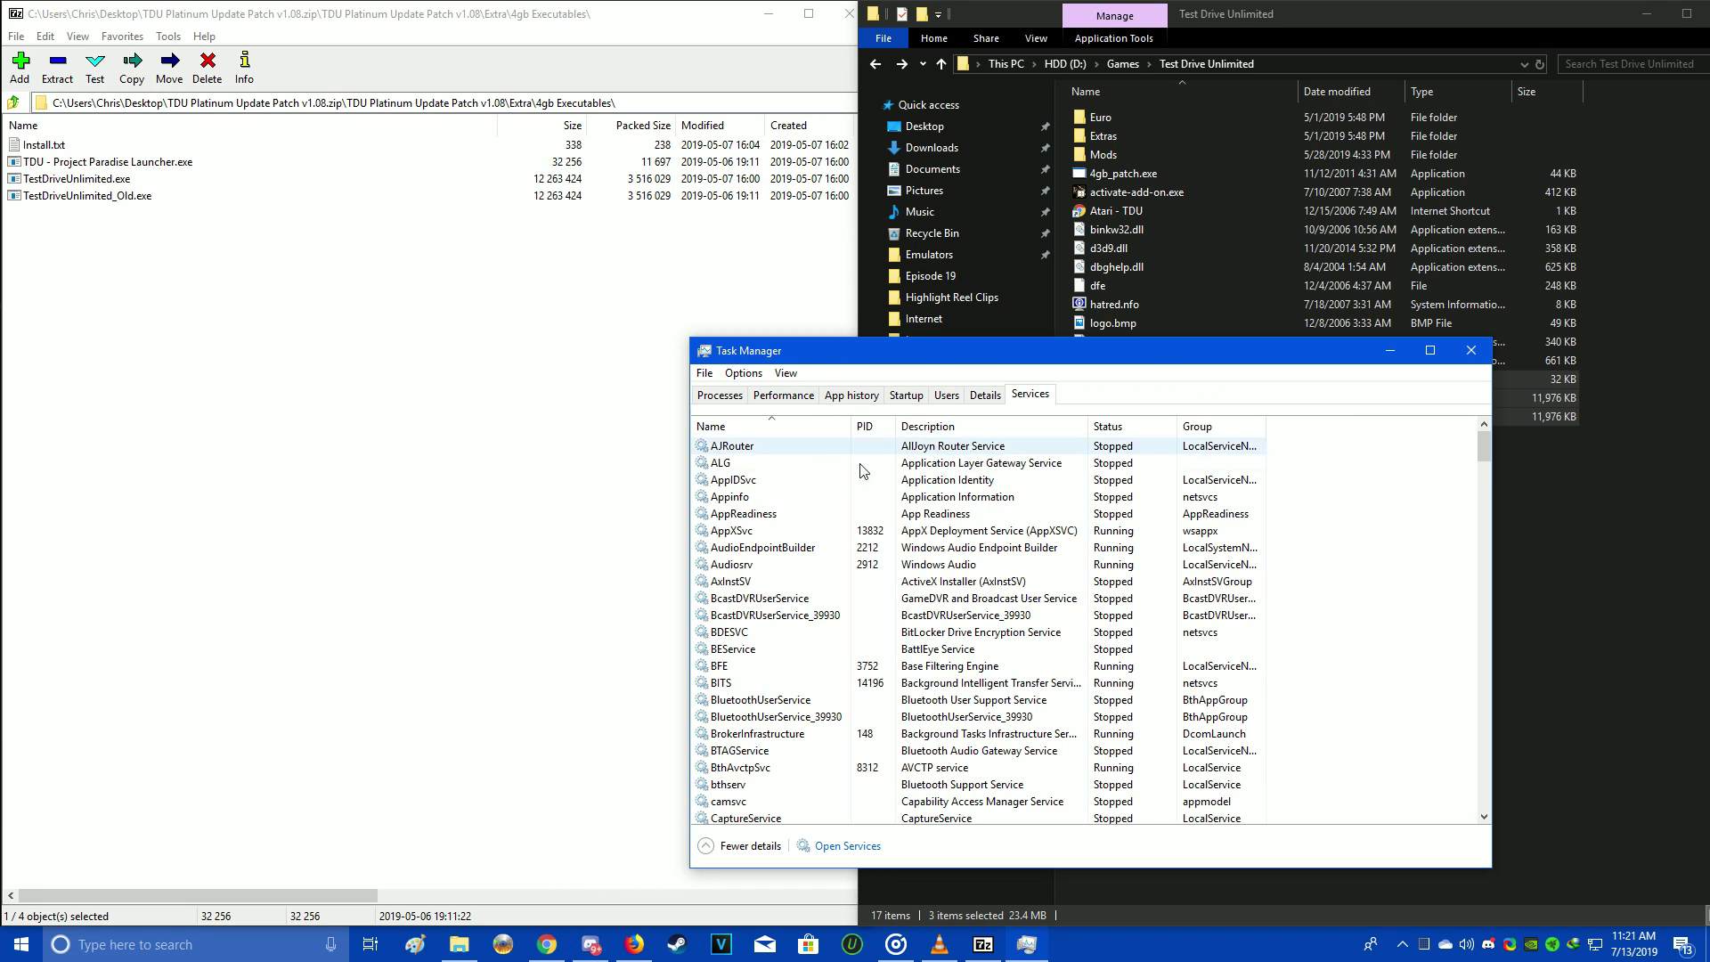
pyautogui.click(985, 394)
pyautogui.scroll(-5, 760, 502)
# Set chrome.exe's processor affinity to CPU 0 only, cancel, and close Task Manager
pyautogui.rightClick(760, 481)
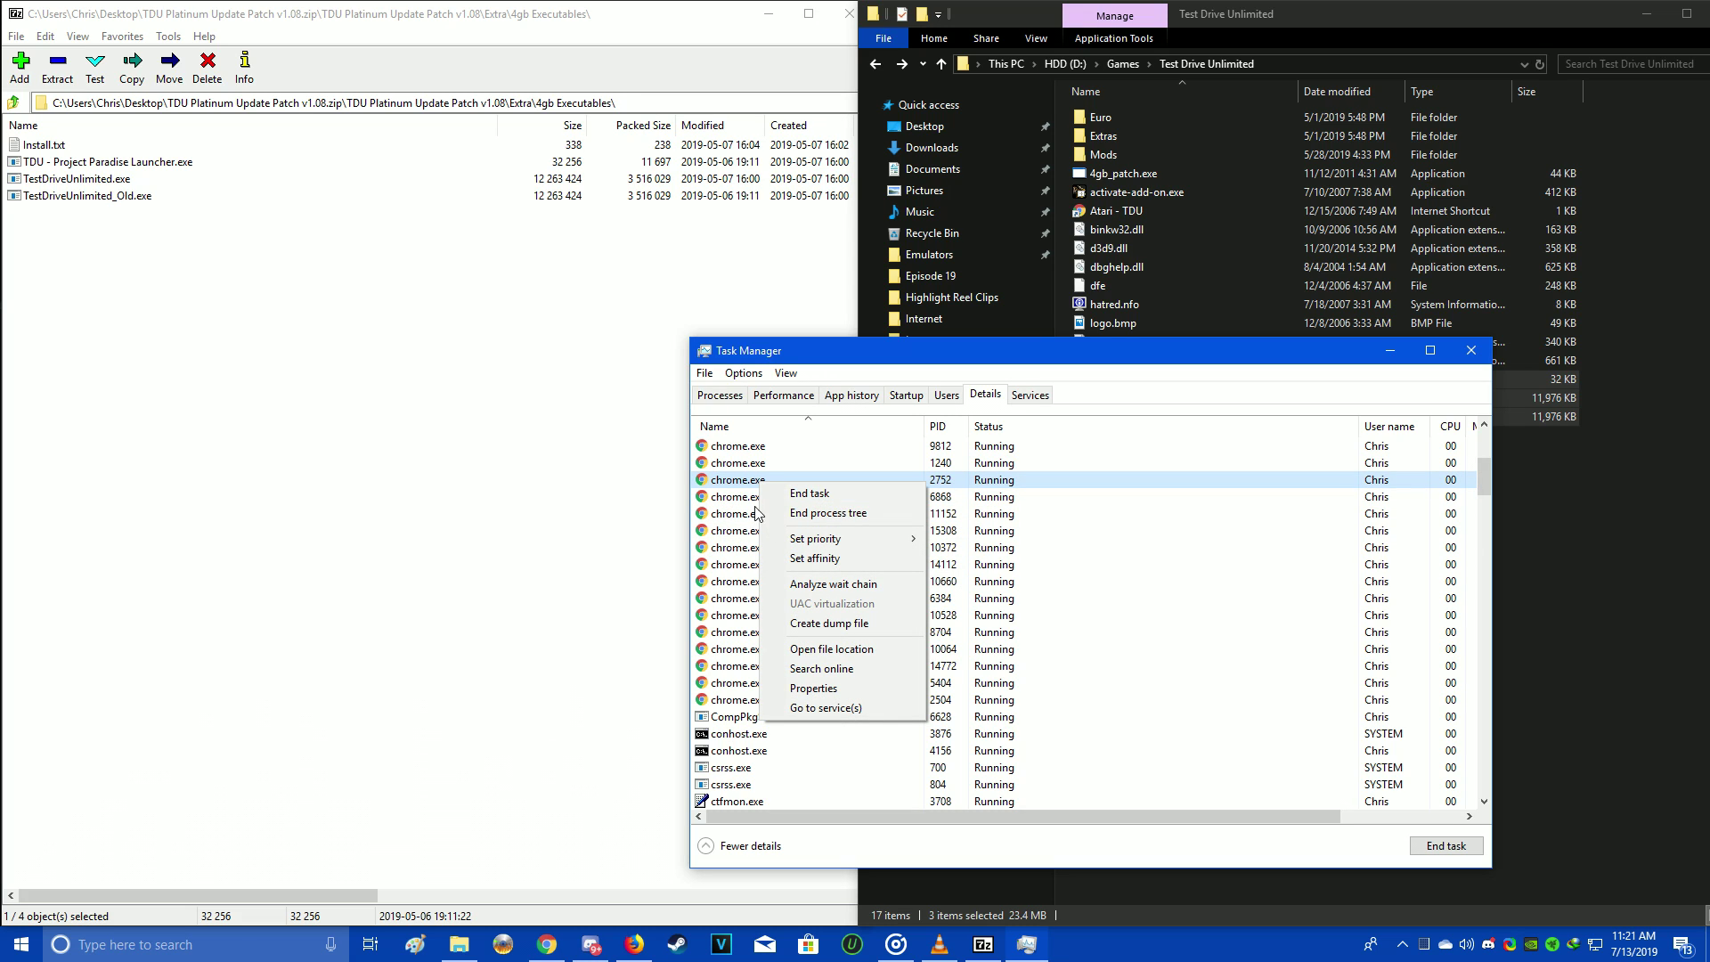
pyautogui.moveTo(818, 539)
pyautogui.click(861, 558)
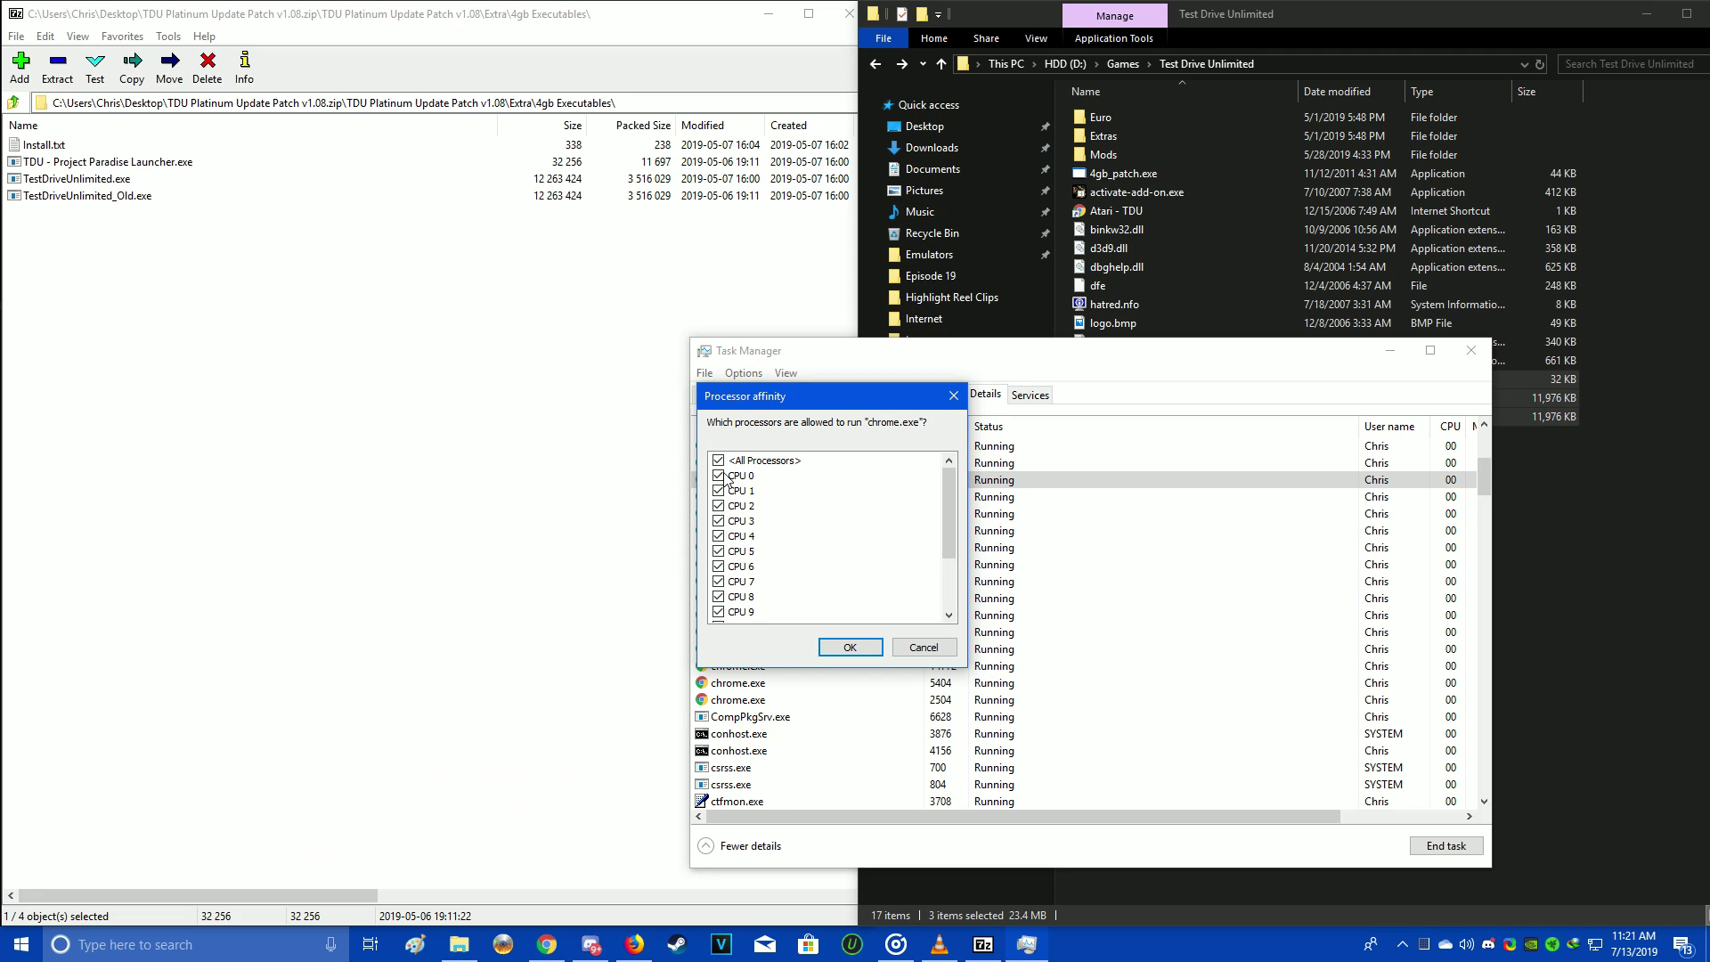
pyautogui.click(718, 461)
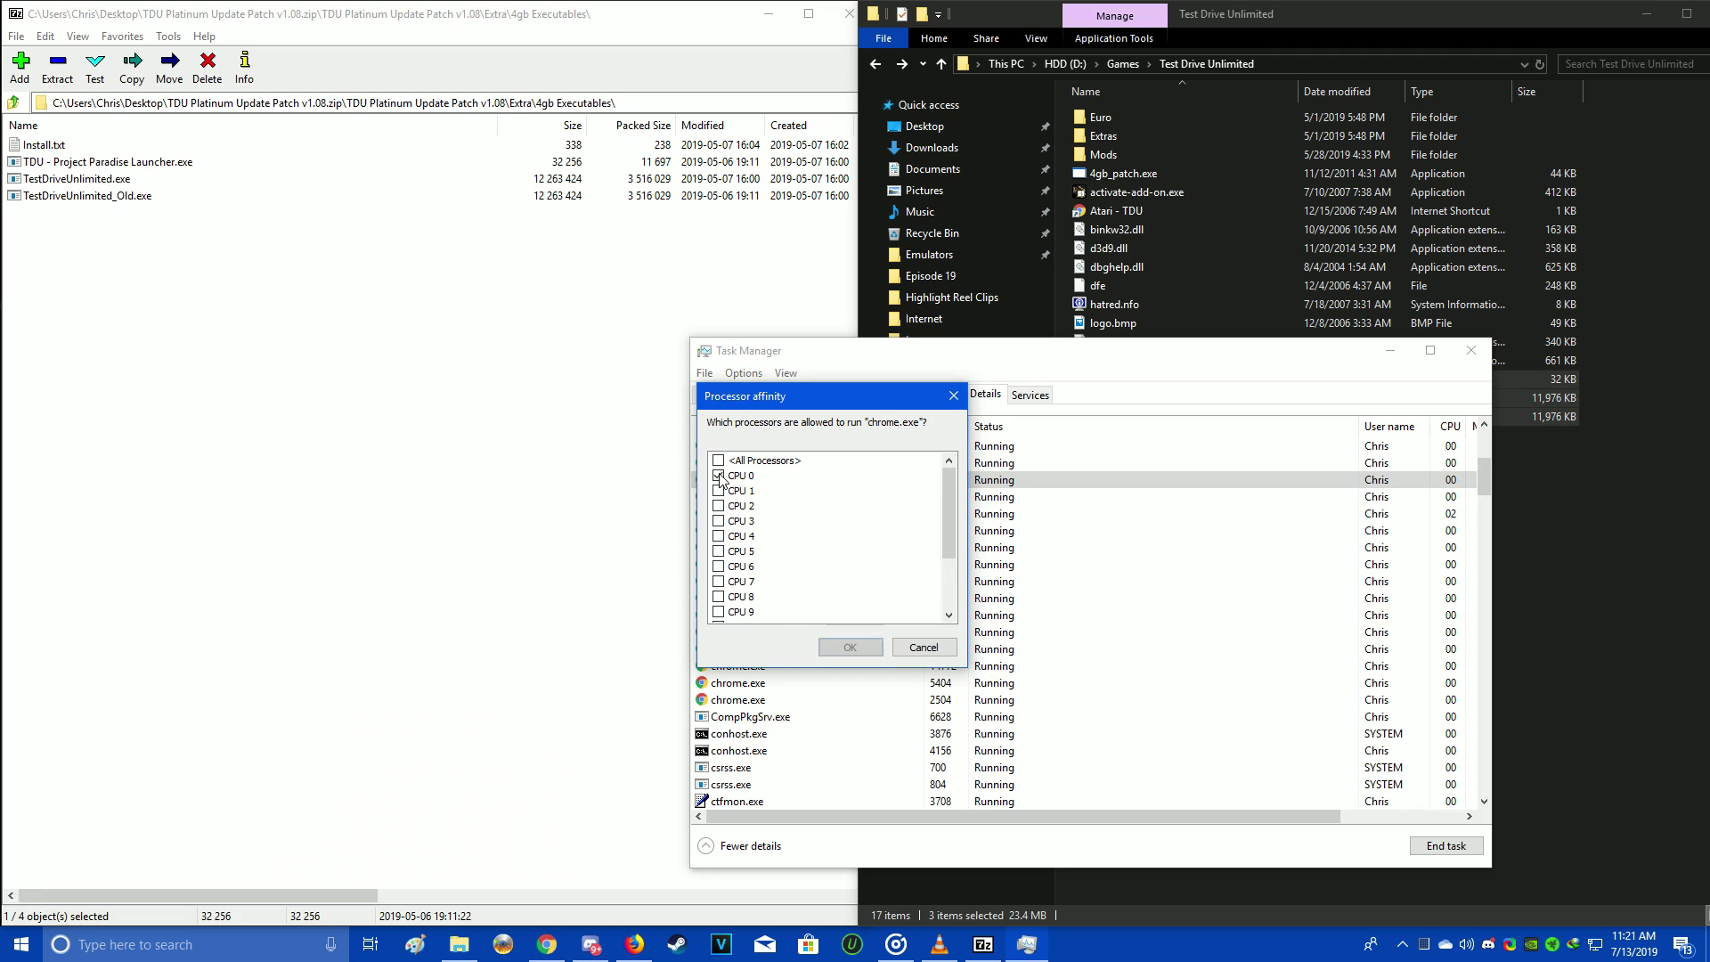
pyautogui.click(719, 476)
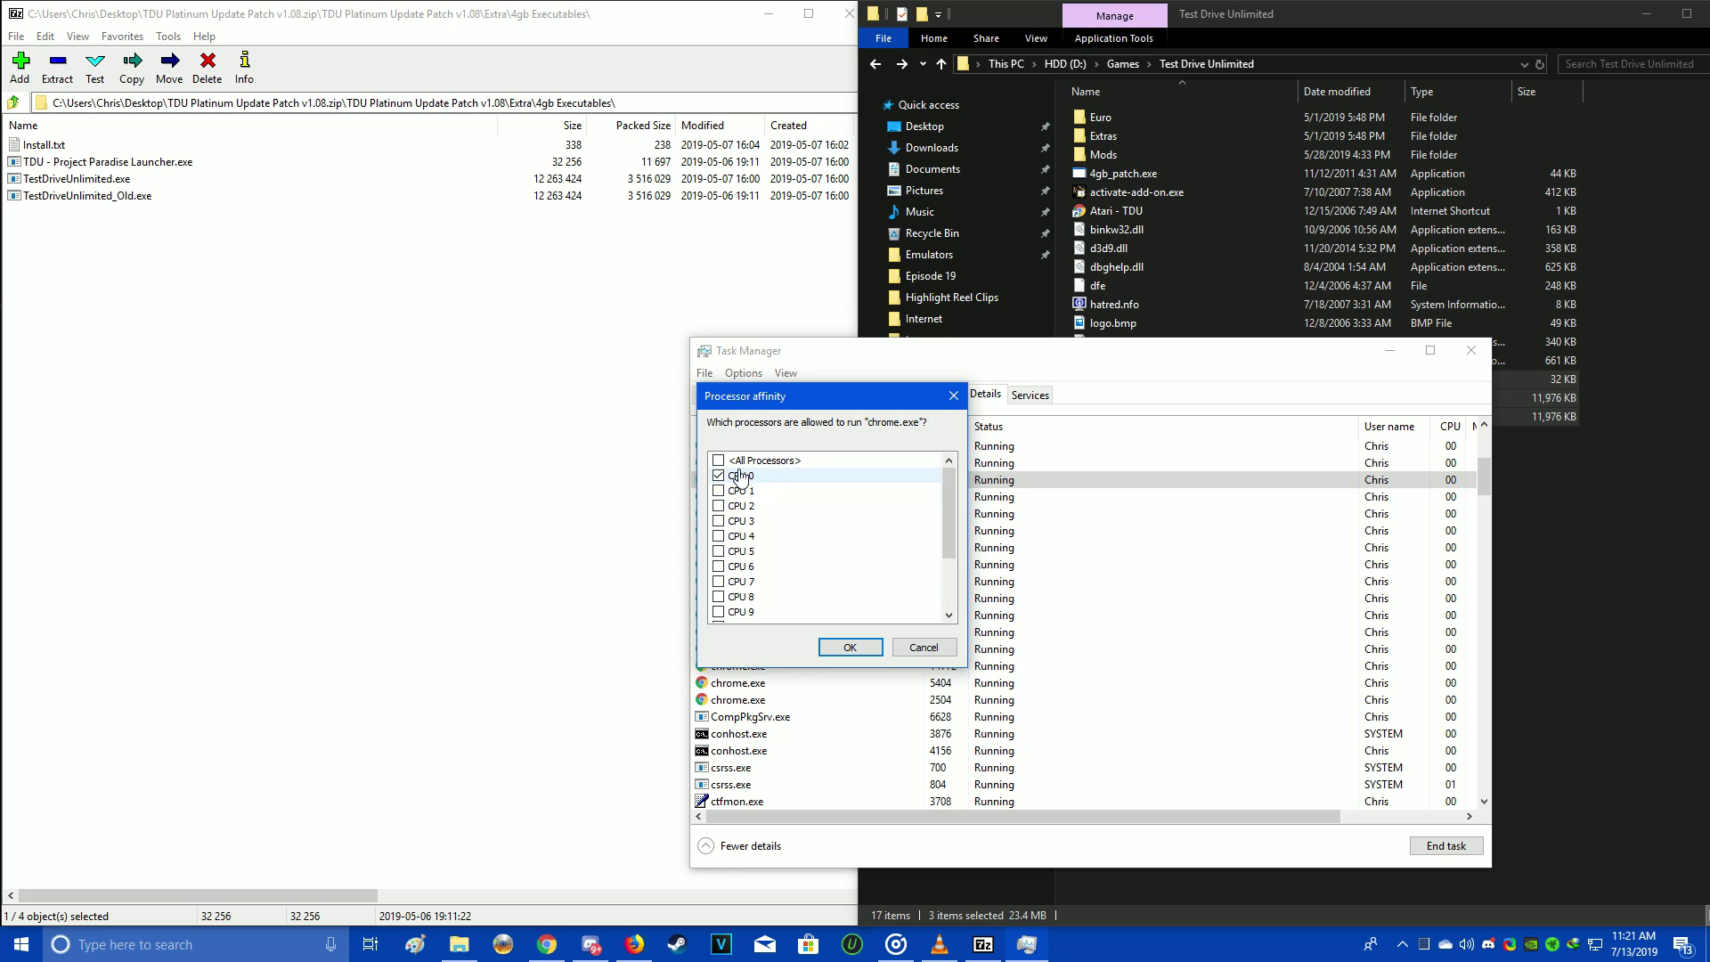
pyautogui.scroll(-1, 748, 483)
pyautogui.click(946, 650)
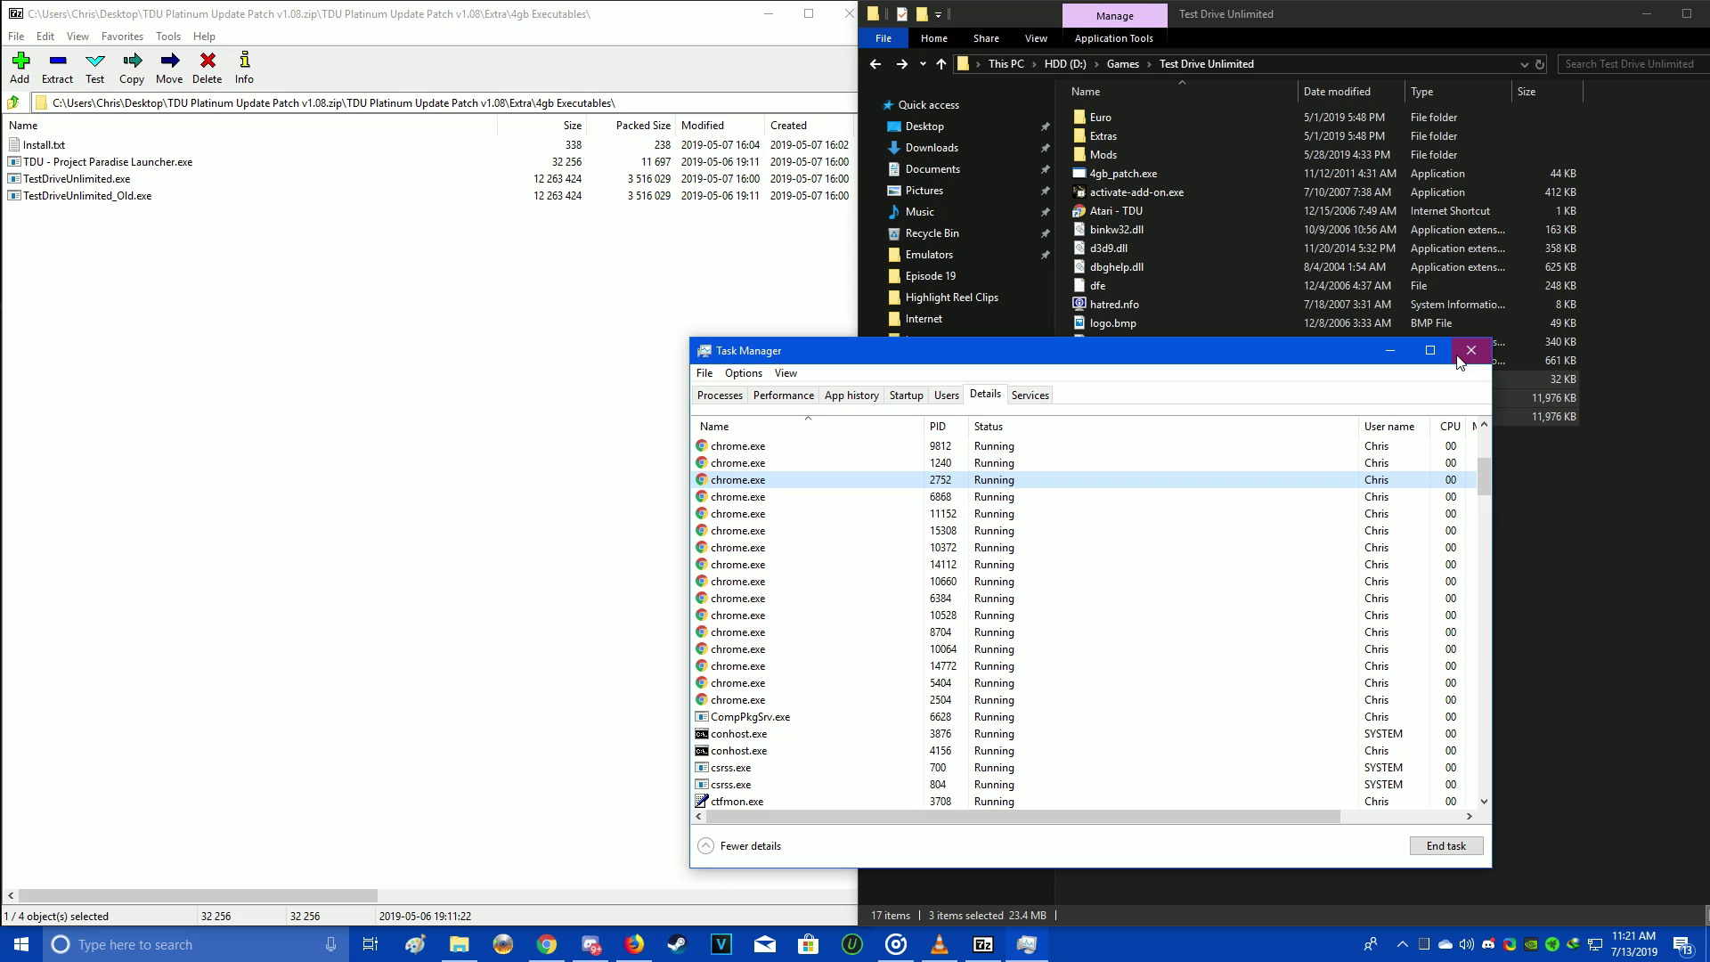
pyautogui.click(1459, 362)
# Open Extra\Expert Bots (Kinda) in the archive and read its install instructions
pyautogui.click(203, 225)
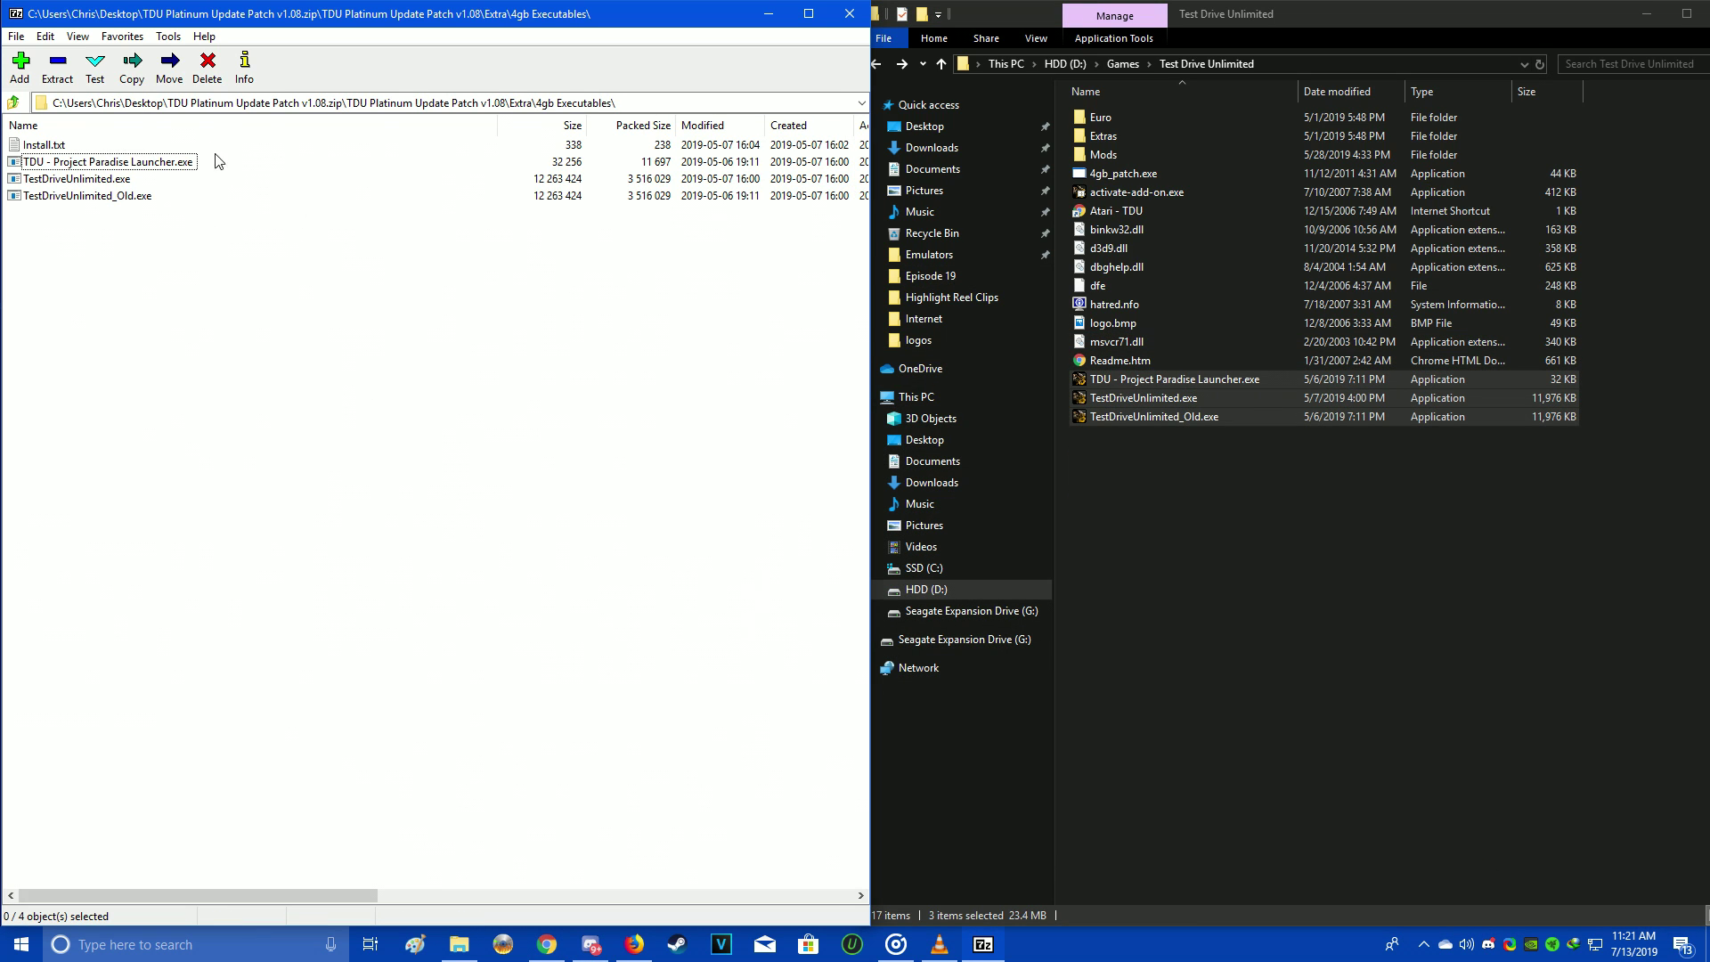
pyautogui.click(13, 103)
pyautogui.click(25, 161)
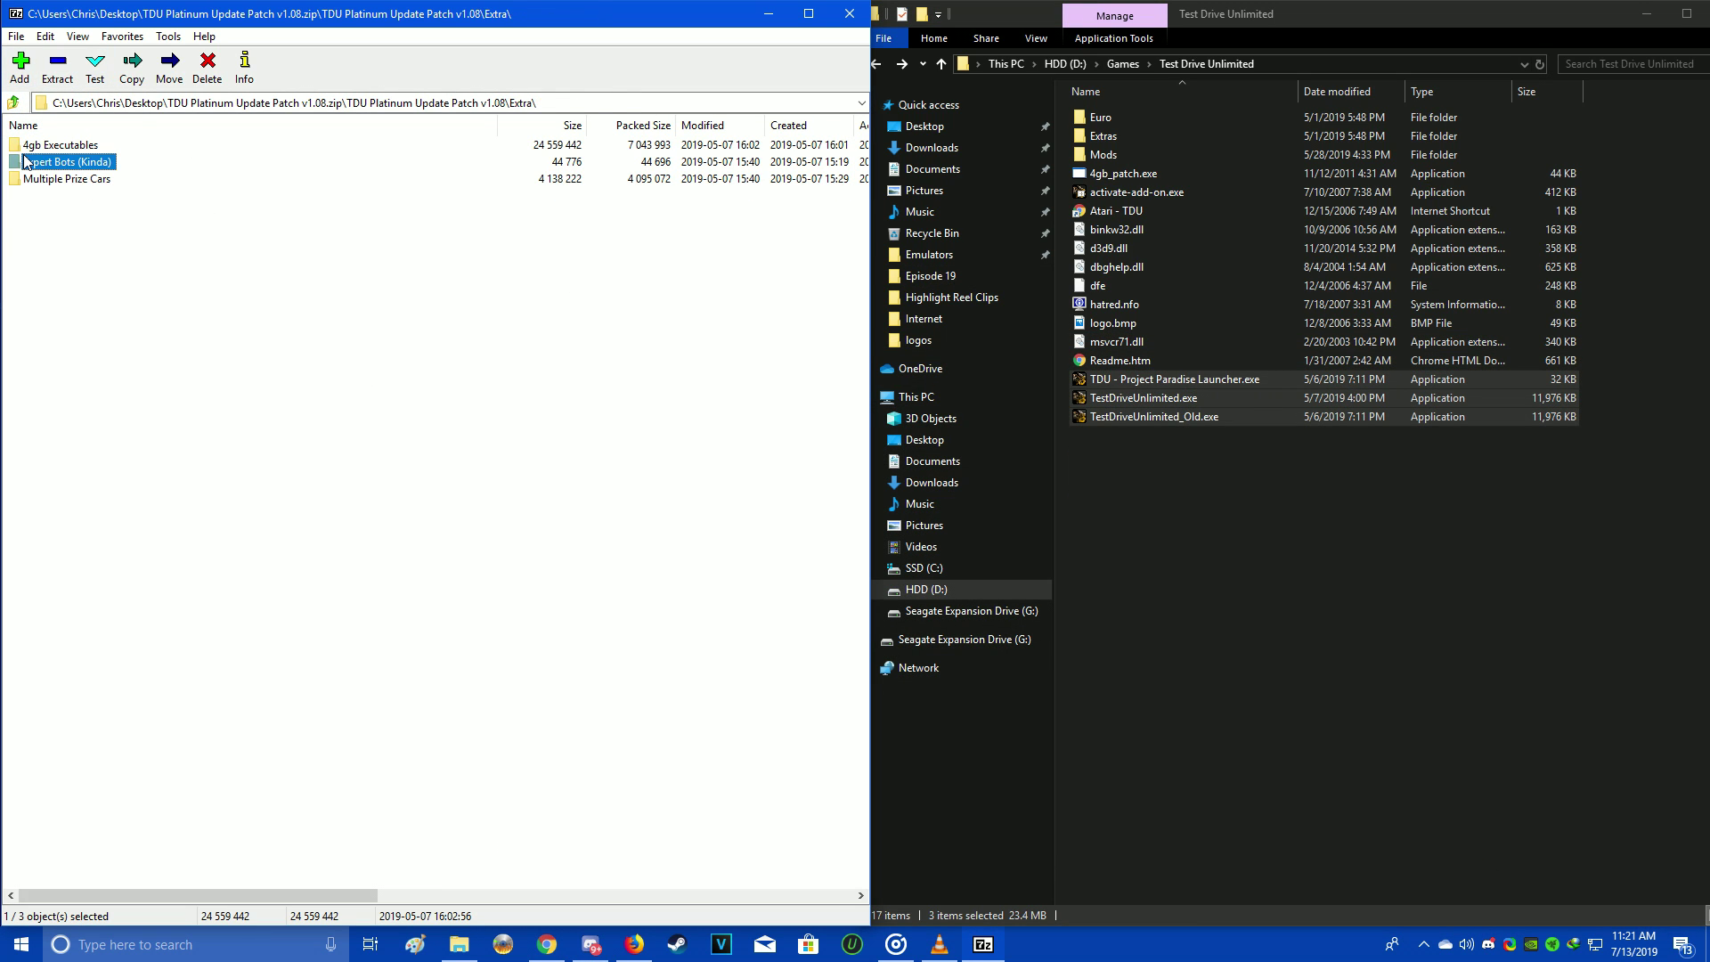
pyautogui.doubleClick(25, 161)
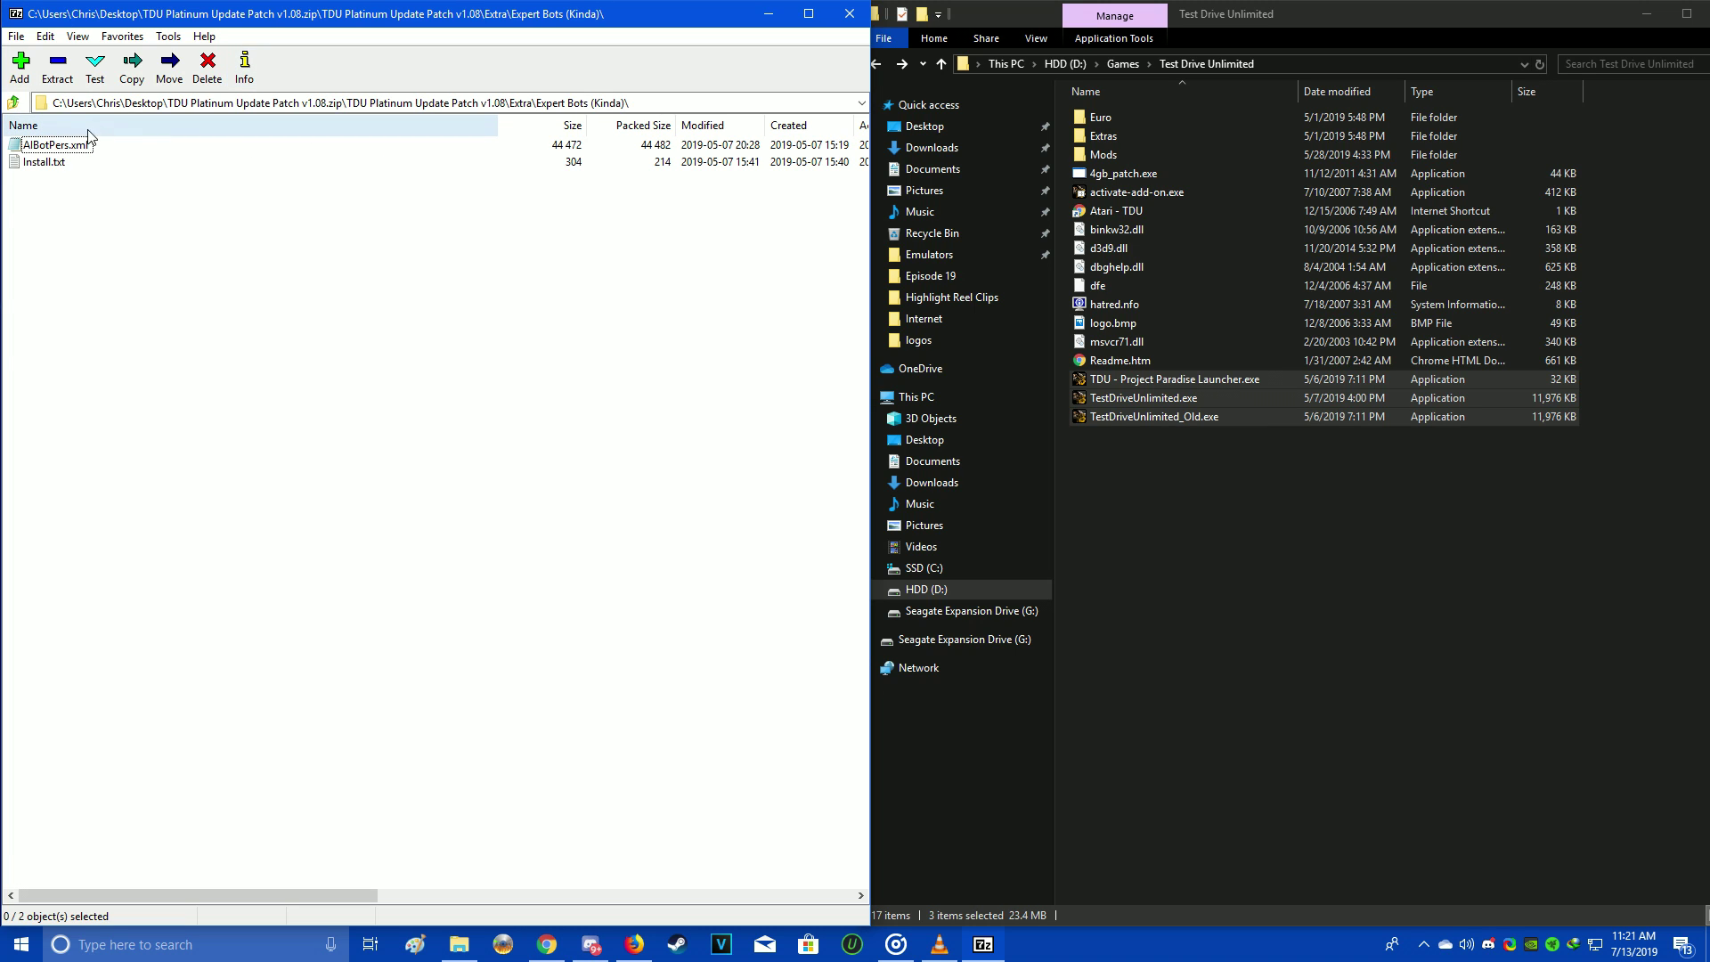
pyautogui.doubleClick(58, 162)
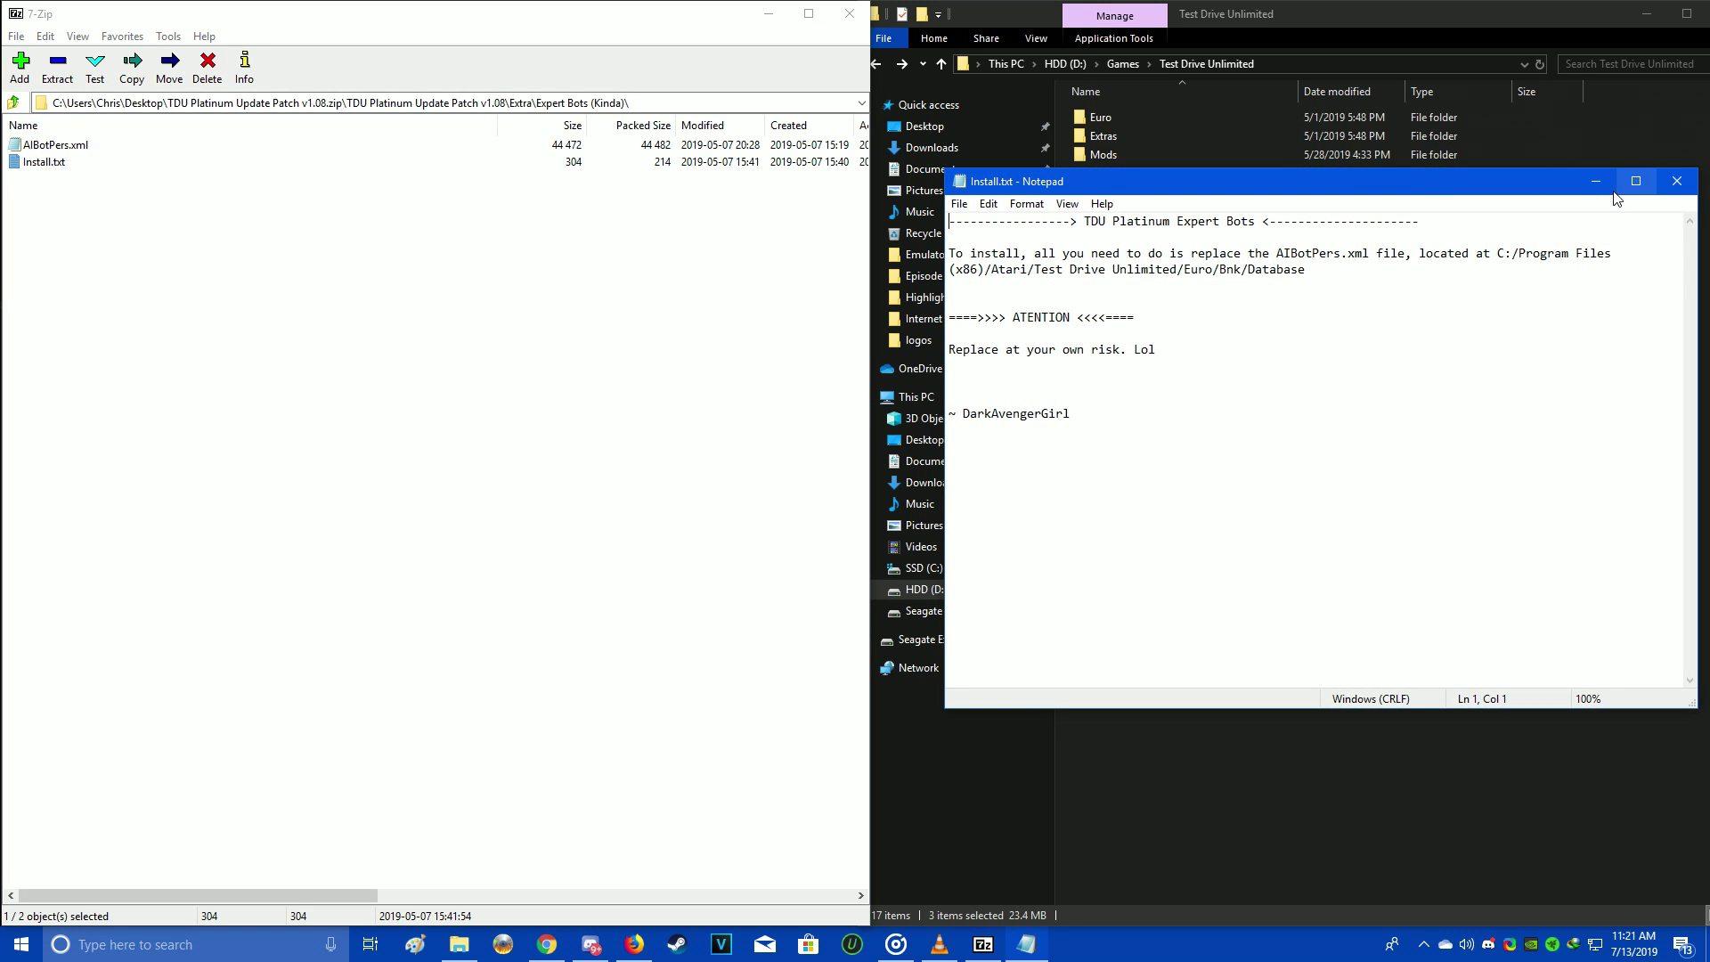
pyautogui.moveTo(1459, 192); pyautogui.dragTo(846, 519)
# Copy AIBotPers.xml into the game's Euro\Bnk\DataBase folder, replacing the old copy
pyautogui.click(1200, 515)
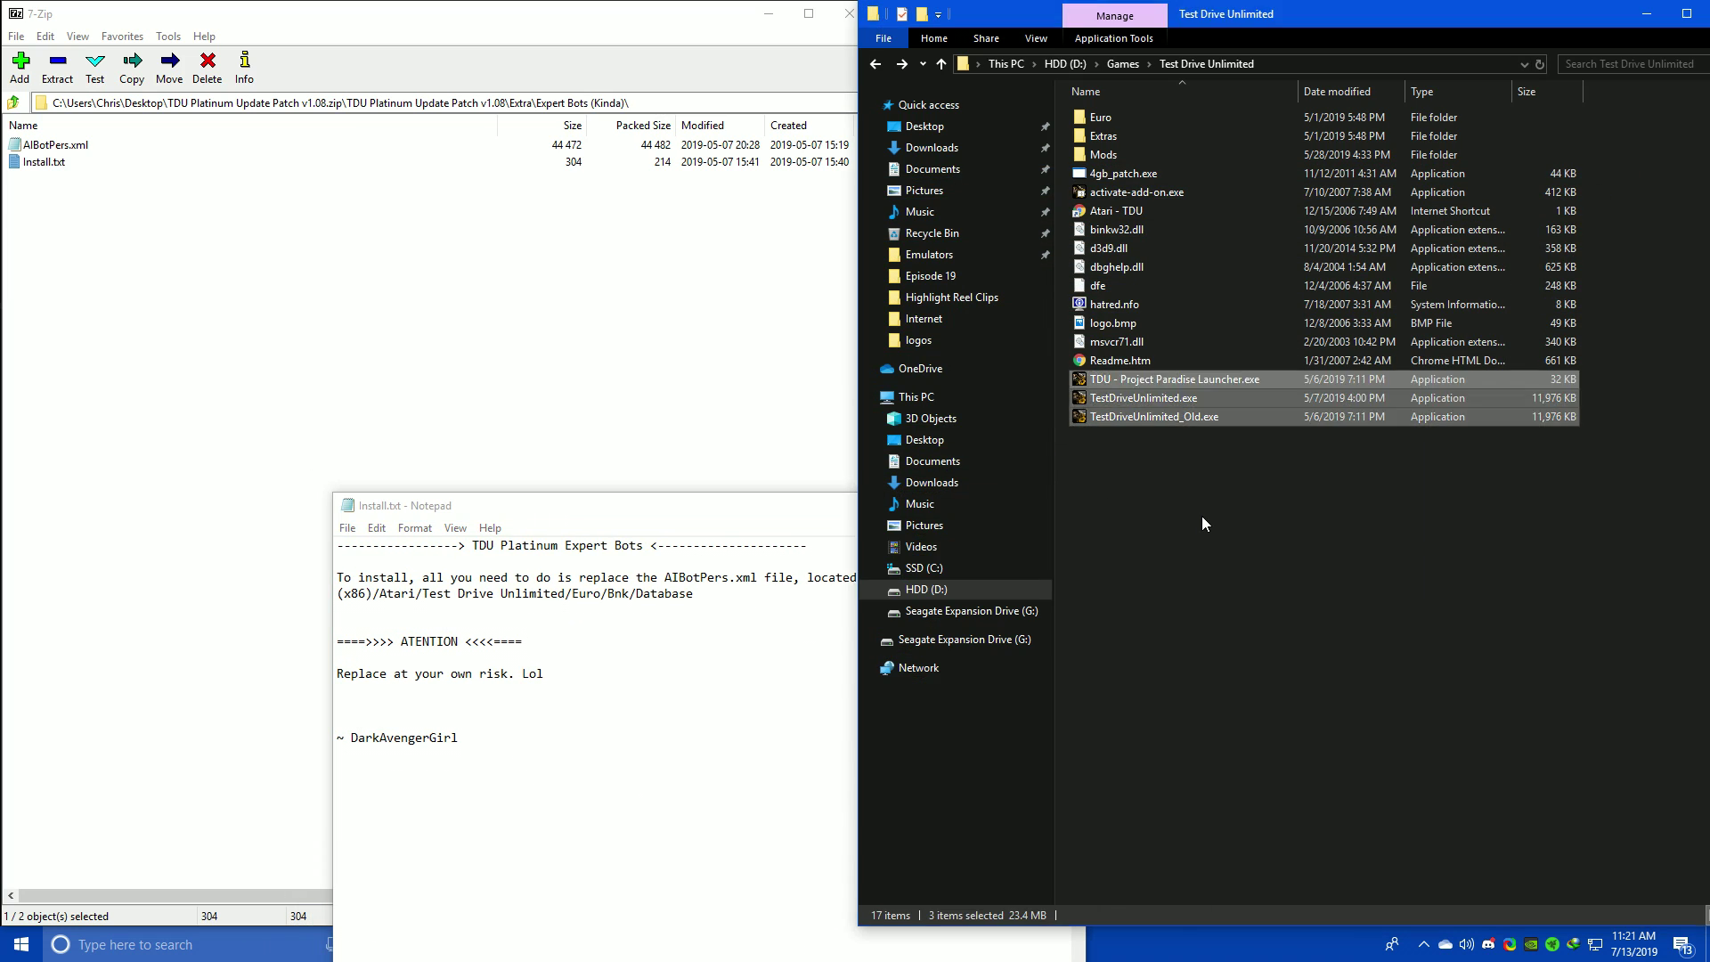
pyautogui.doubleClick(1109, 121)
pyautogui.doubleClick(1114, 125)
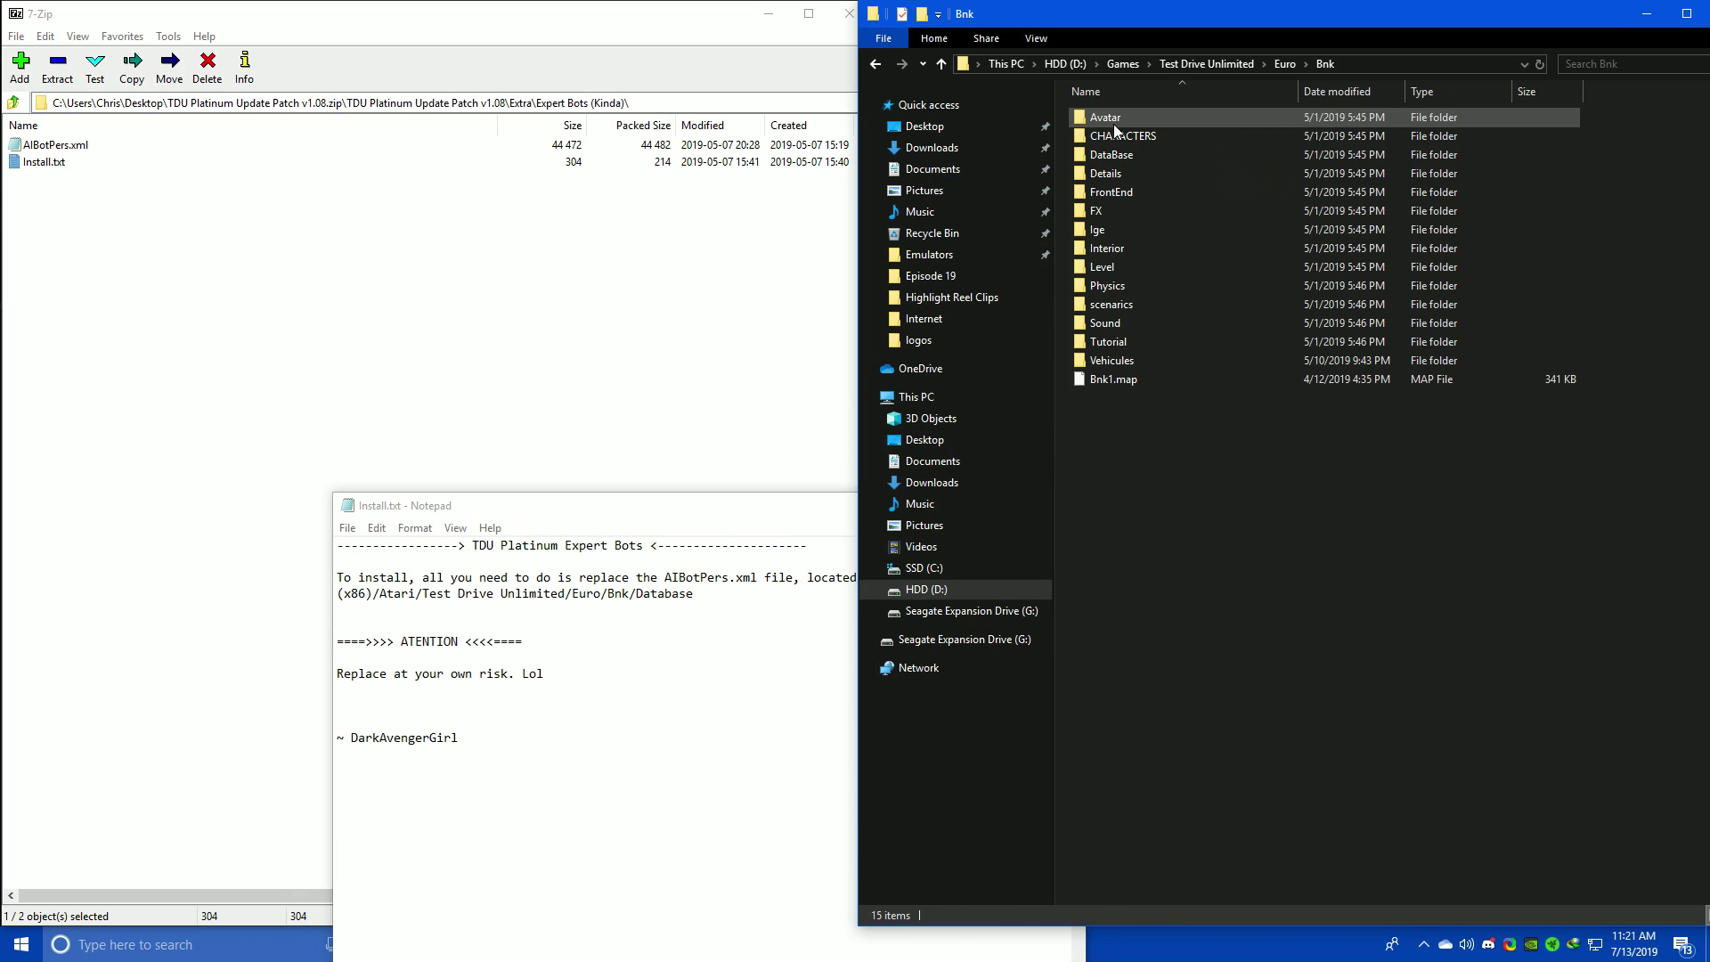
pyautogui.doubleClick(1123, 170)
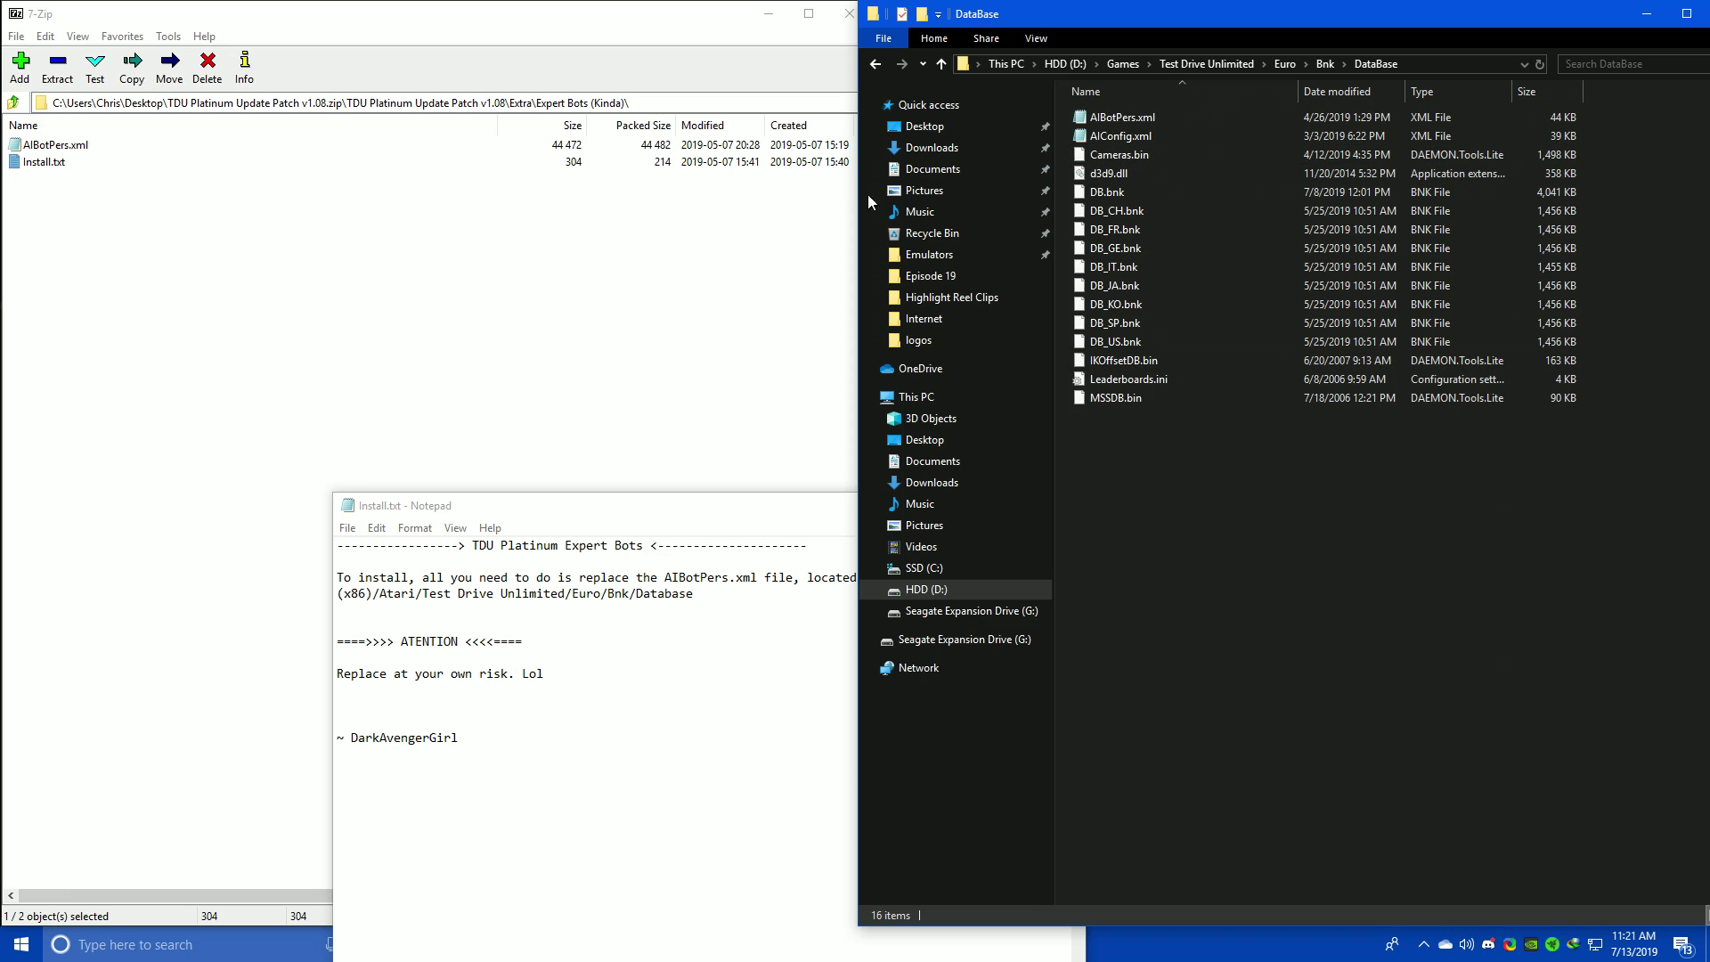
pyautogui.moveTo(79, 150); pyautogui.dragTo(1375, 67)
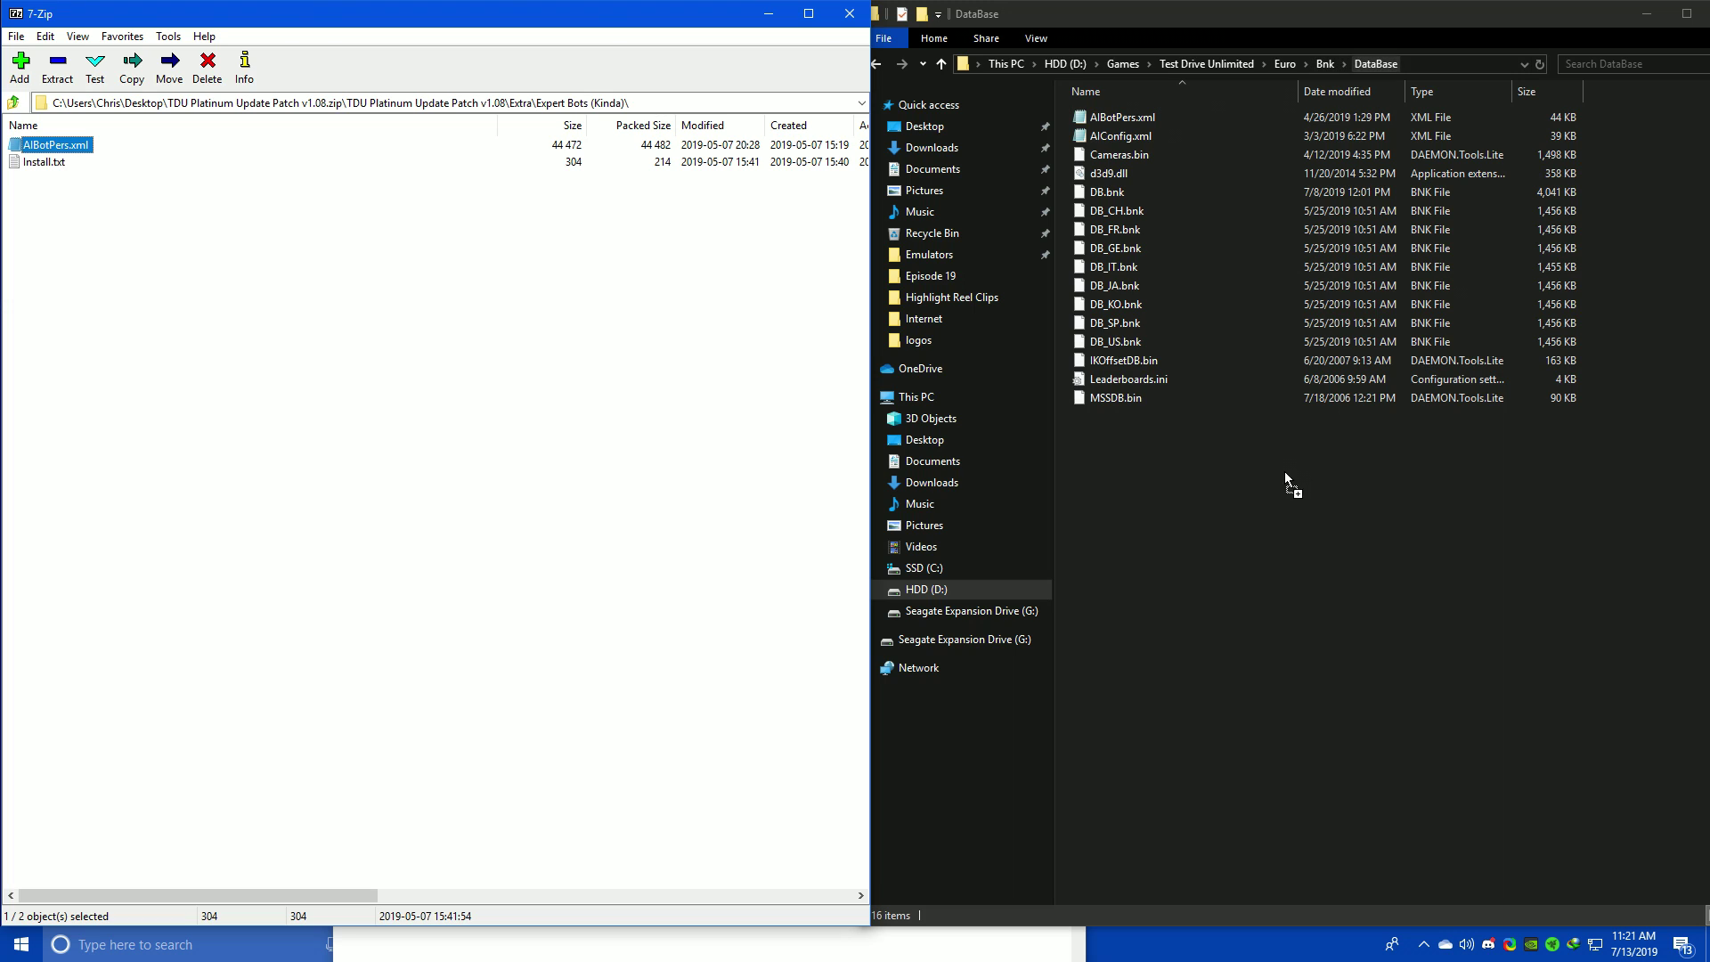
pyautogui.click(763, 329)
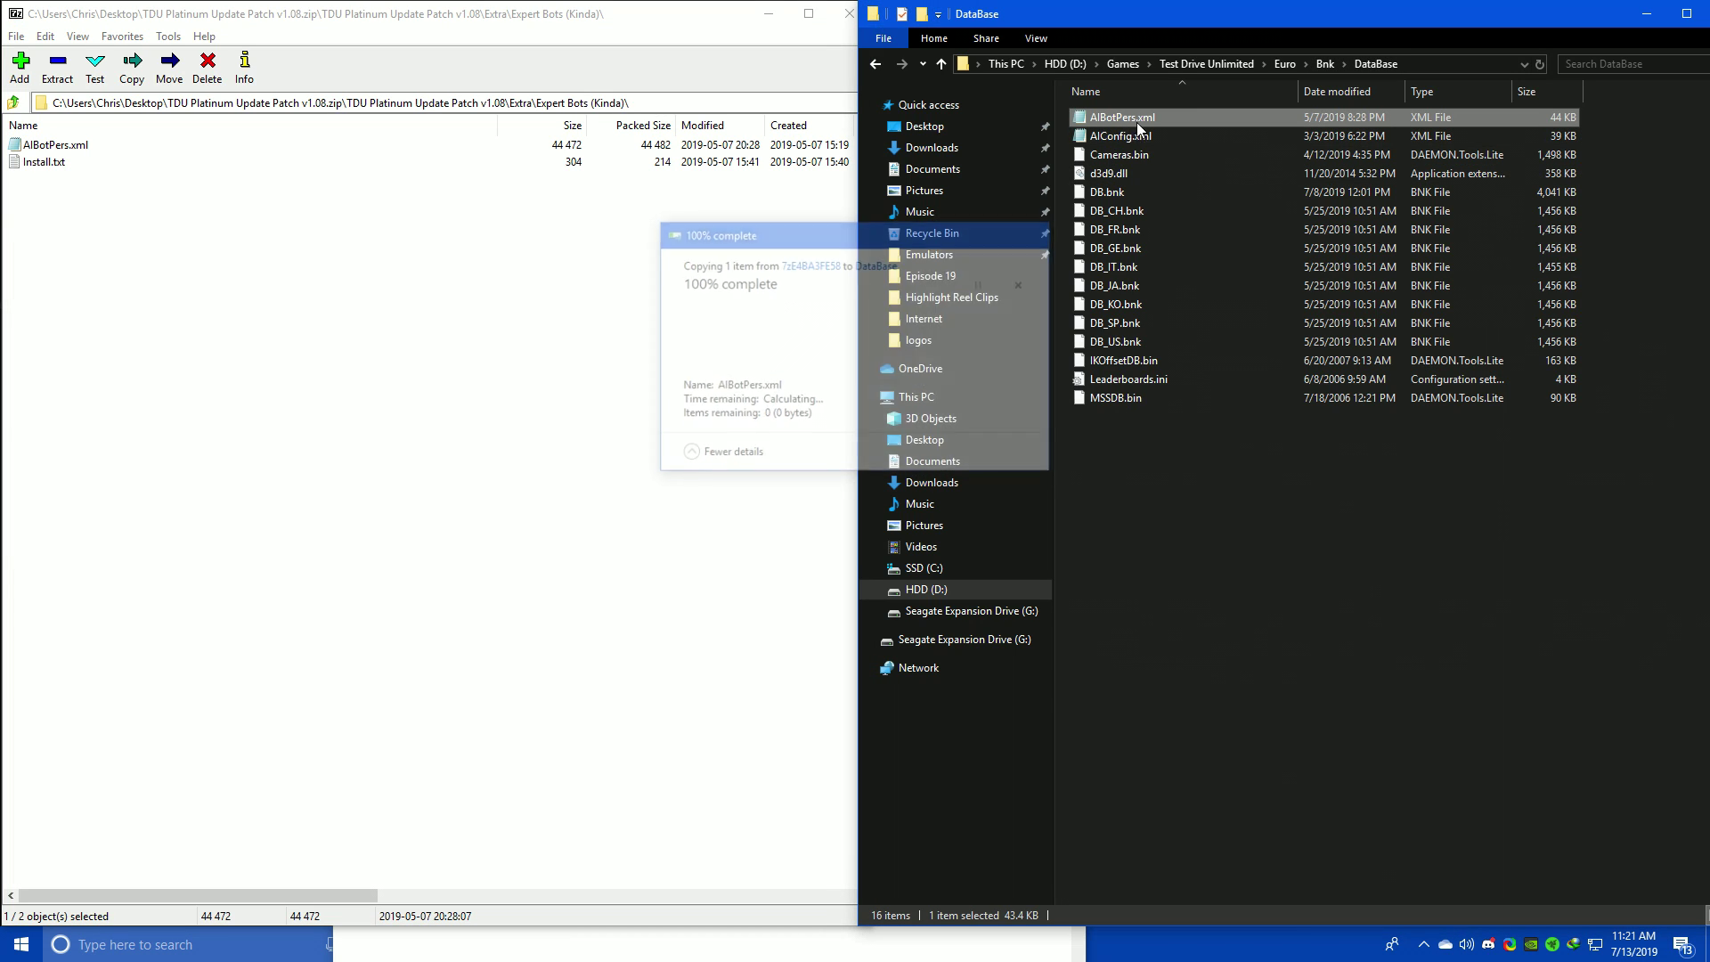
pyautogui.click(633, 237)
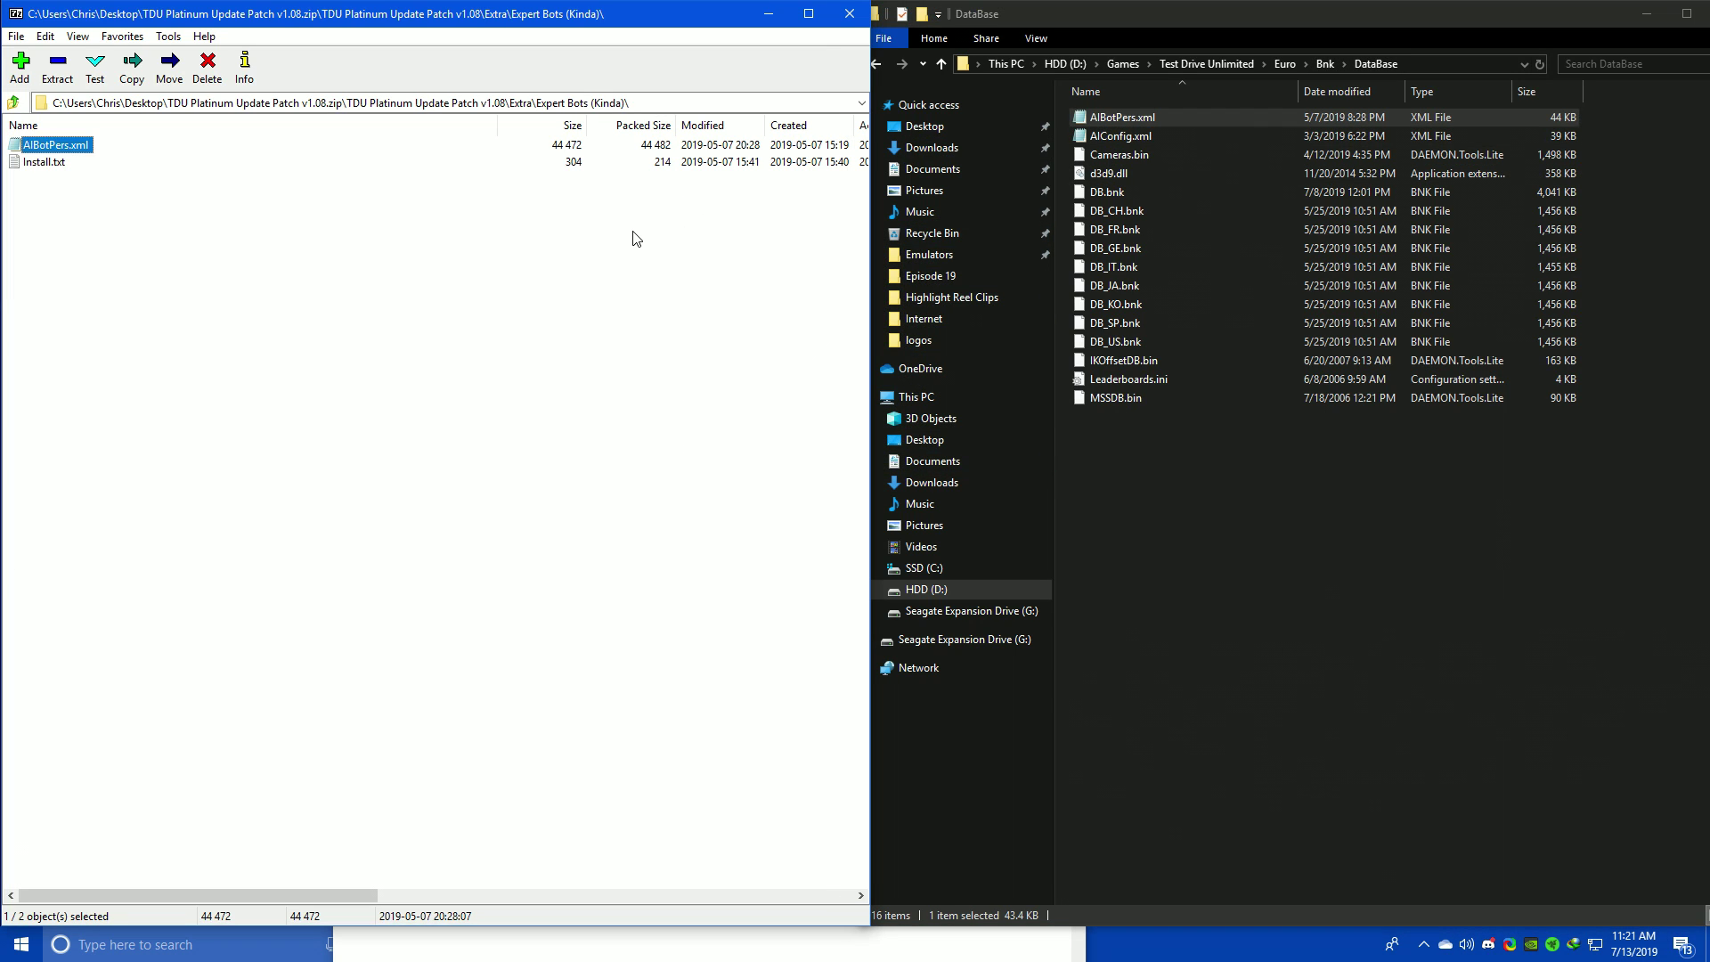
pyautogui.click(13, 103)
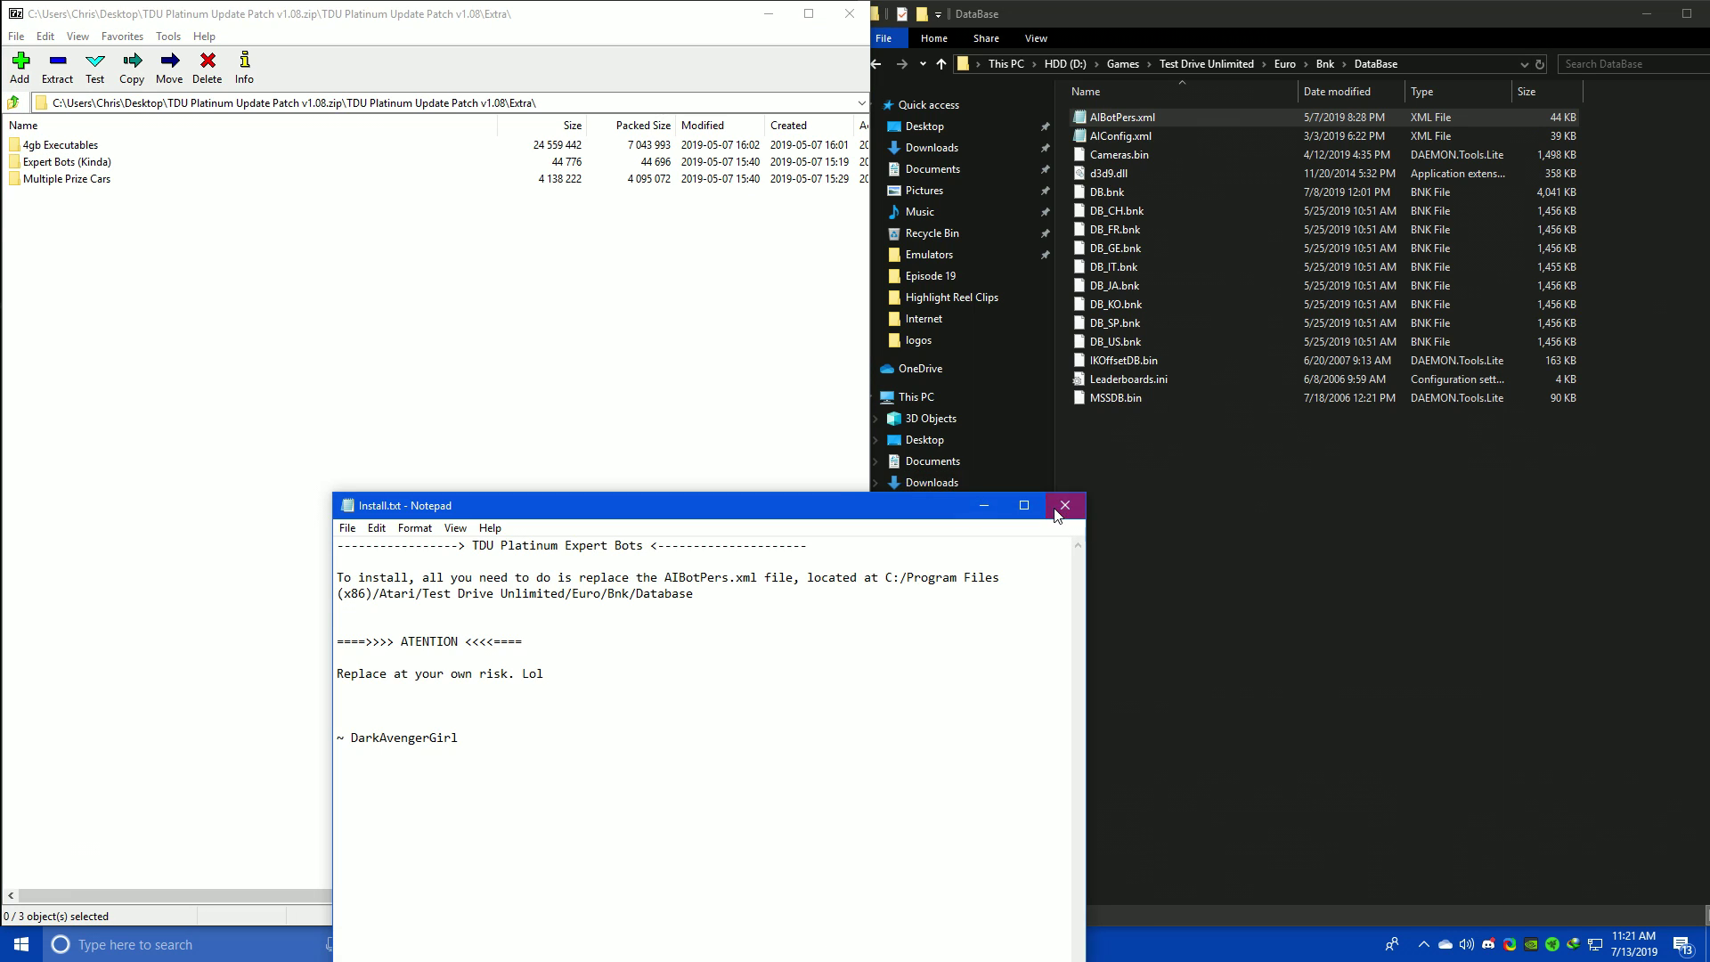
# Read and close the Multiple Prize Cars Install.txt, leaving DB.bnk uncopied
pyautogui.click(1064, 505)
pyautogui.doubleClick(105, 179)
pyautogui.click(1160, 516)
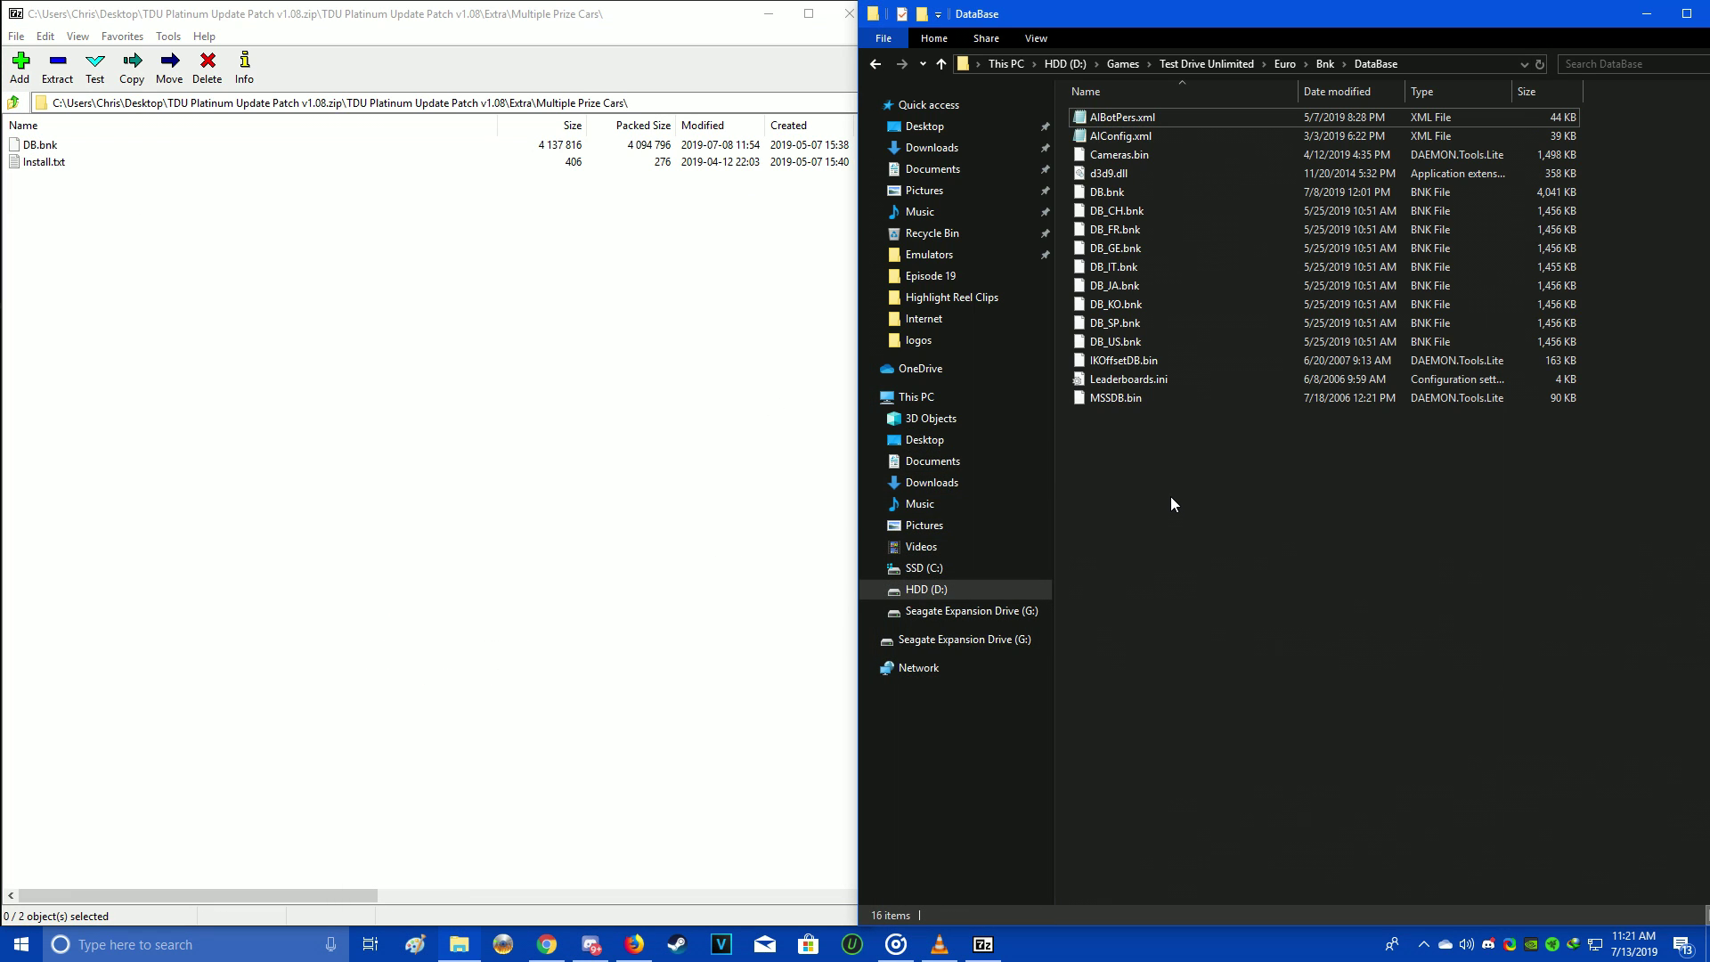
pyautogui.doubleClick(29, 162)
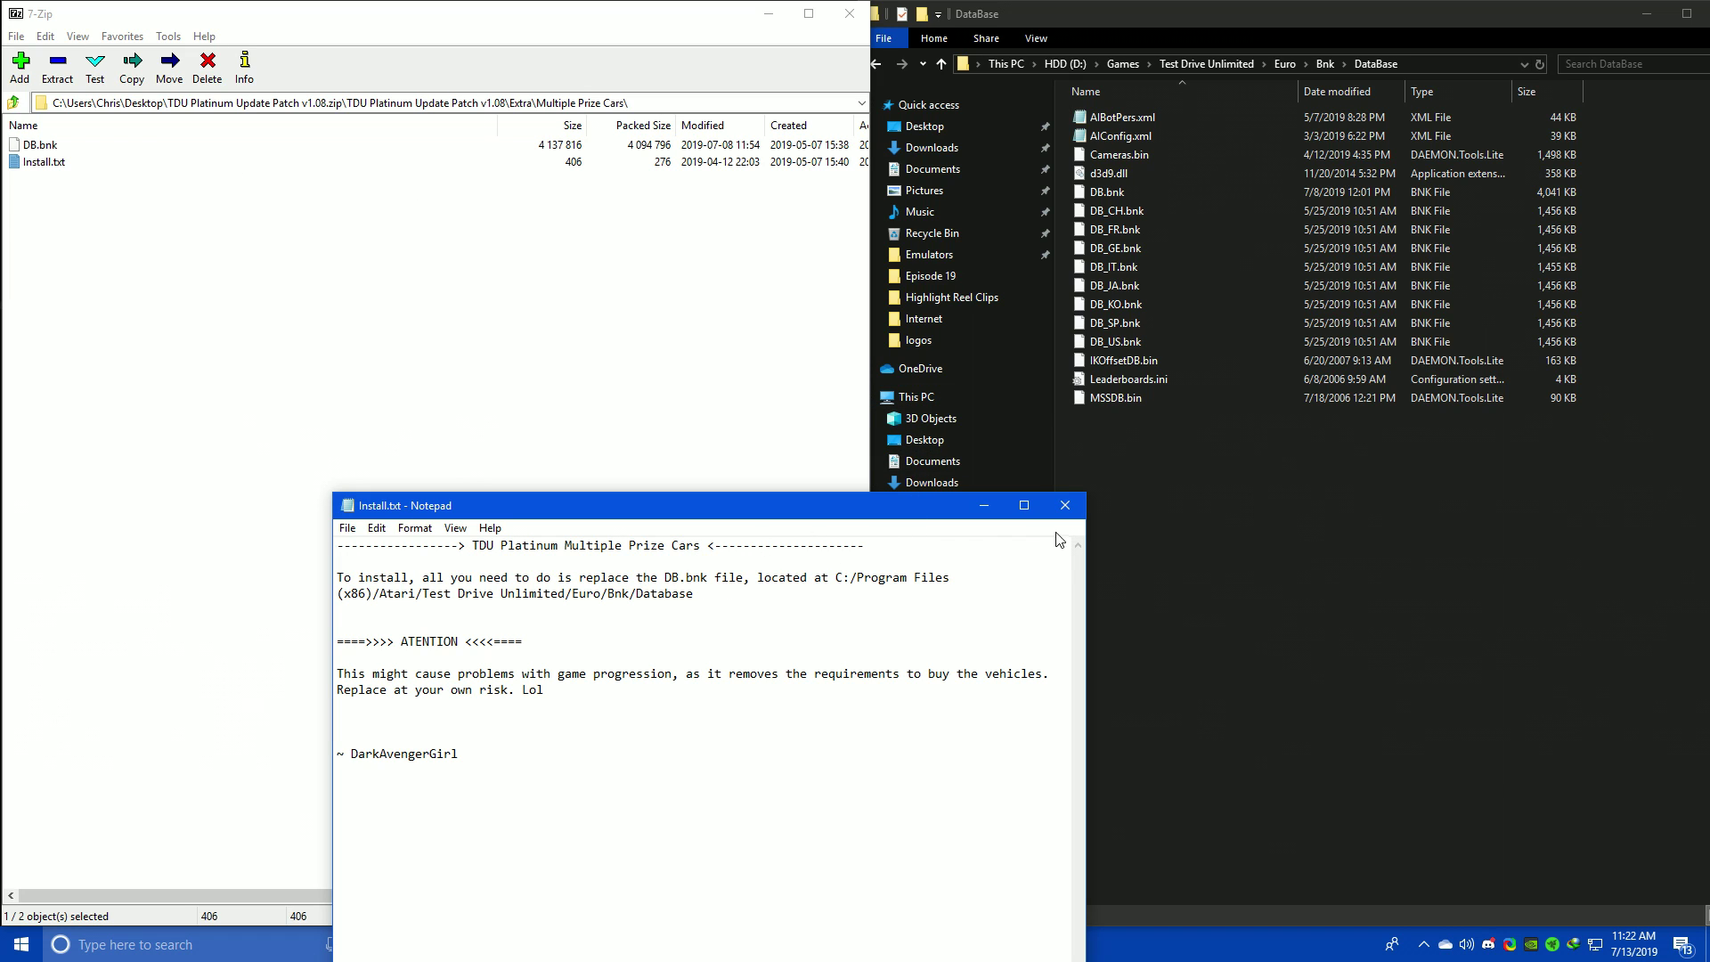
pyautogui.click(1066, 506)
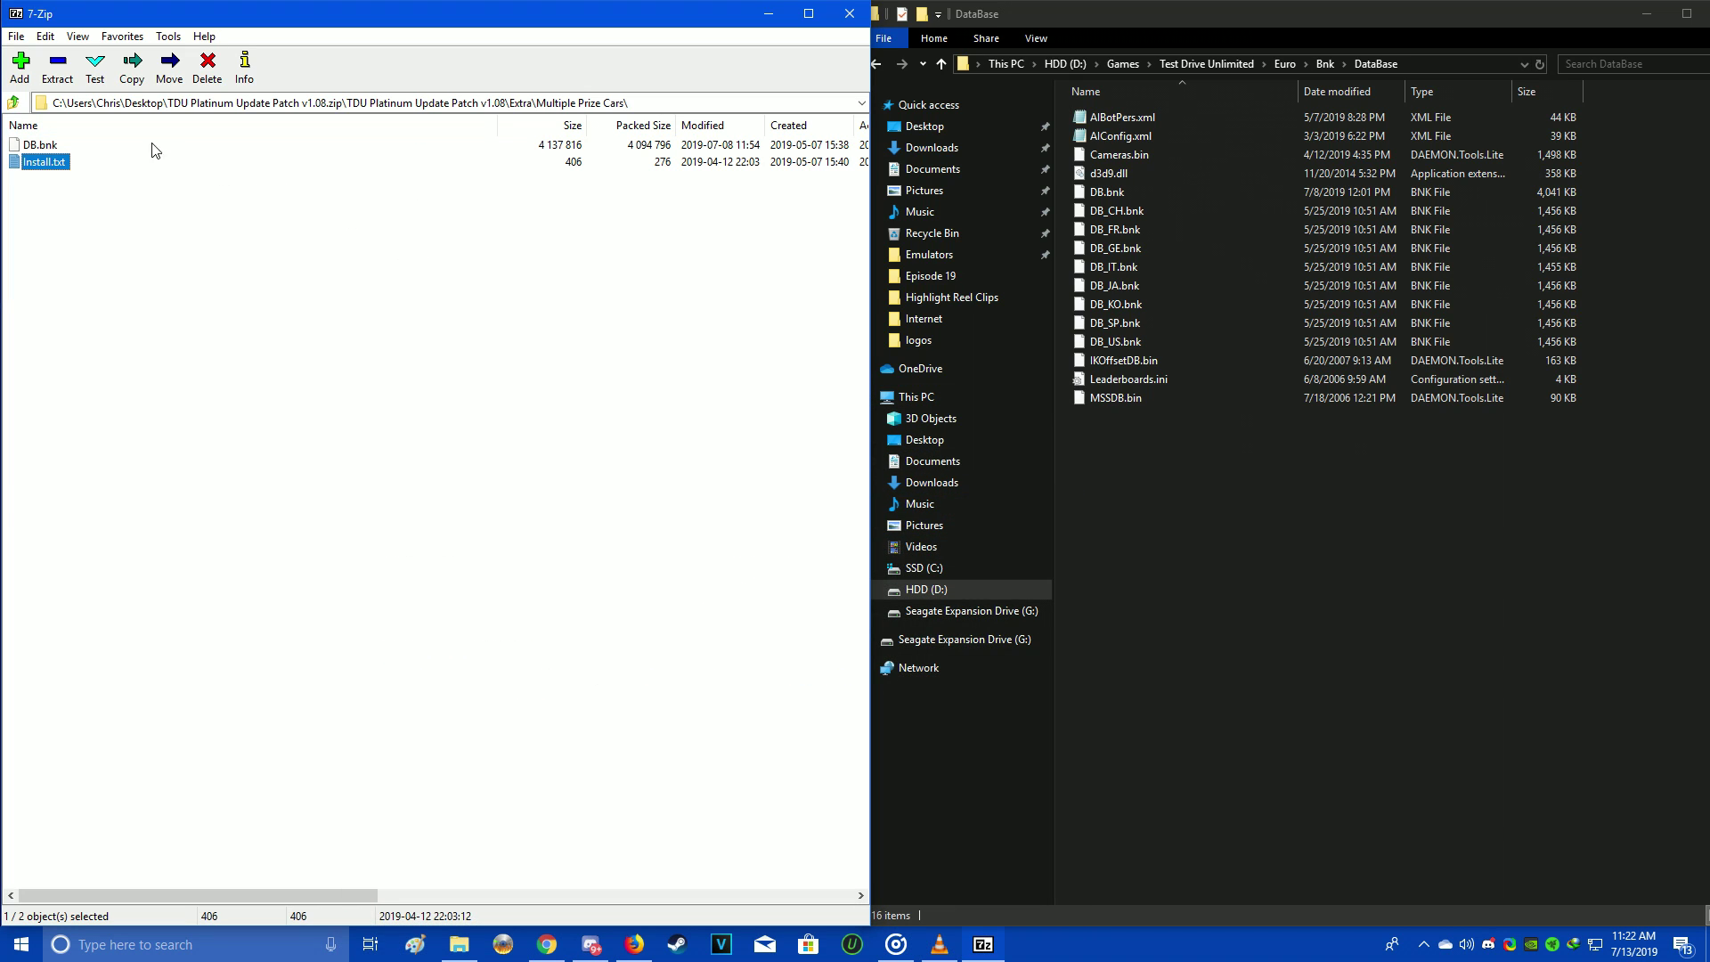
pyautogui.click(36, 152)
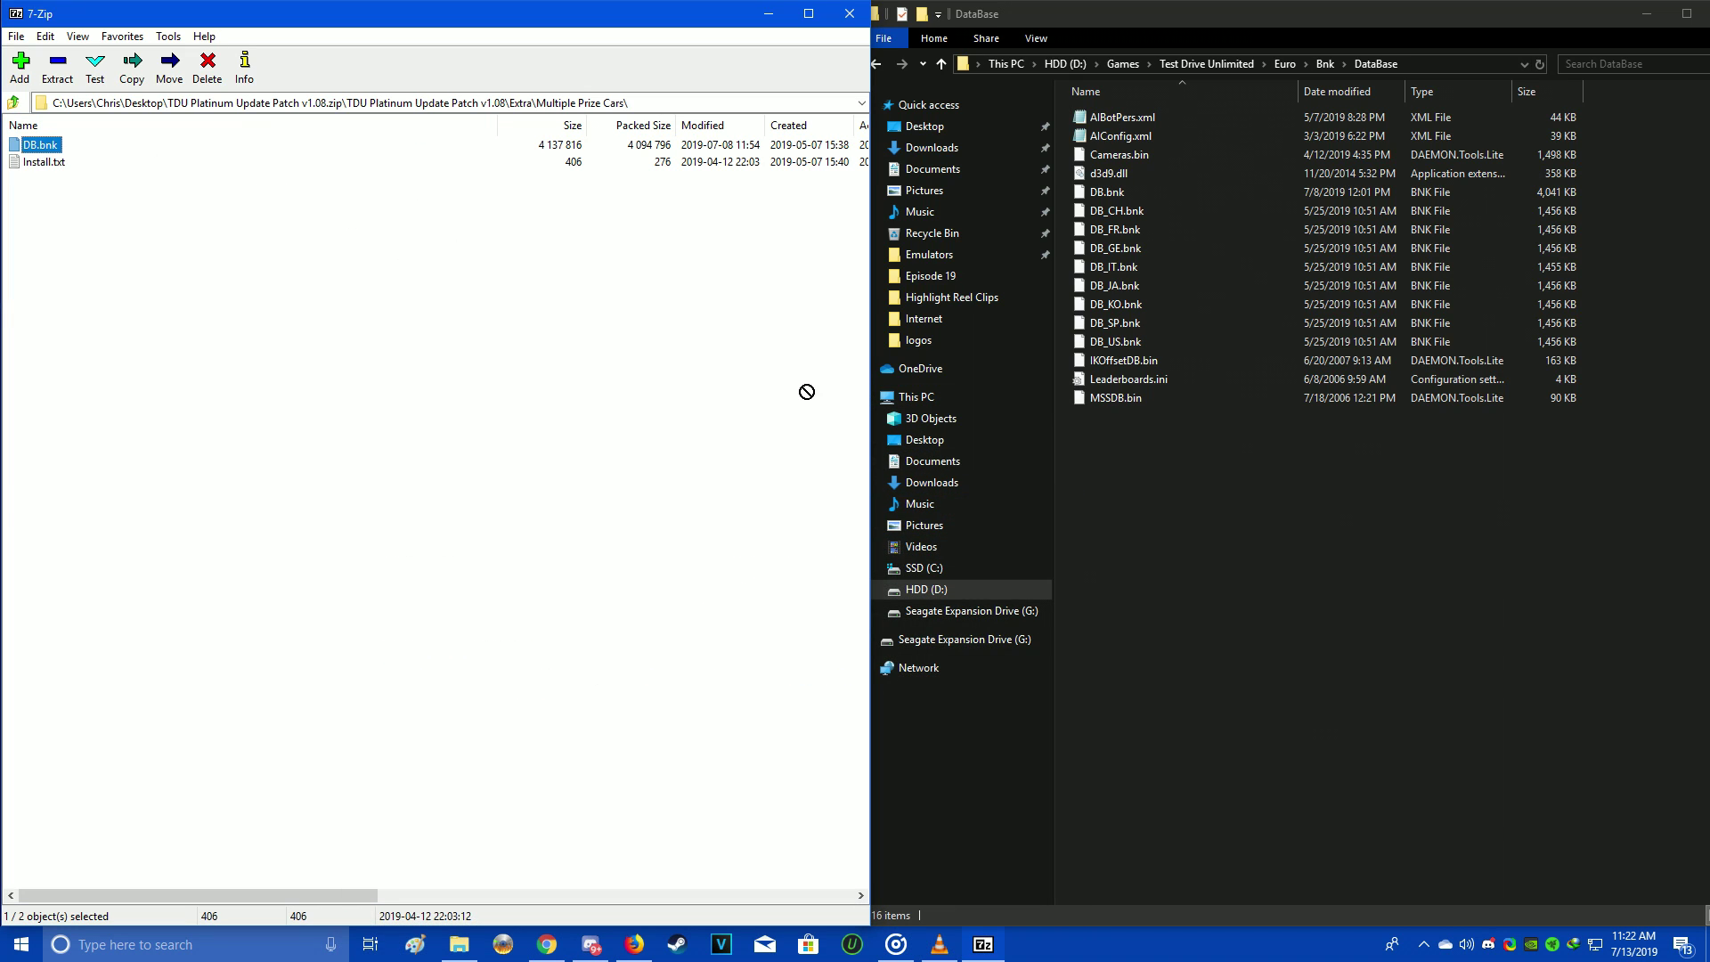
pyautogui.click(578, 317)
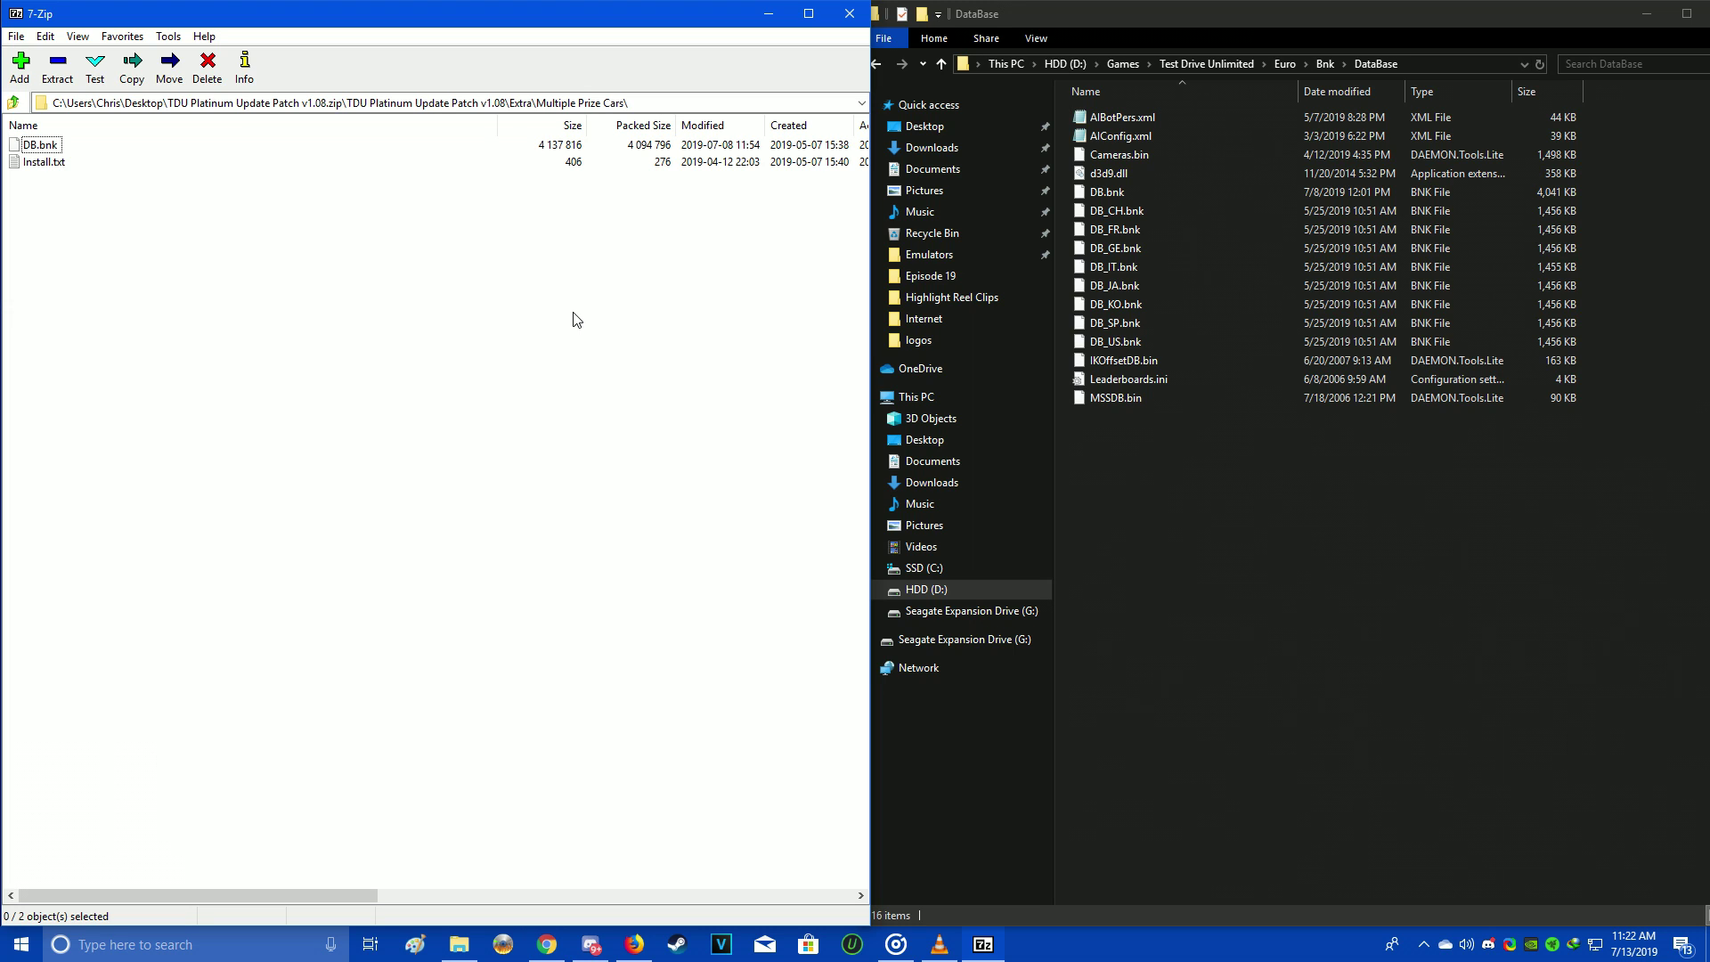
# Bring Explorer back from DataBase up to the Test Drive Unlimited game folder
pyautogui.click(14, 101)
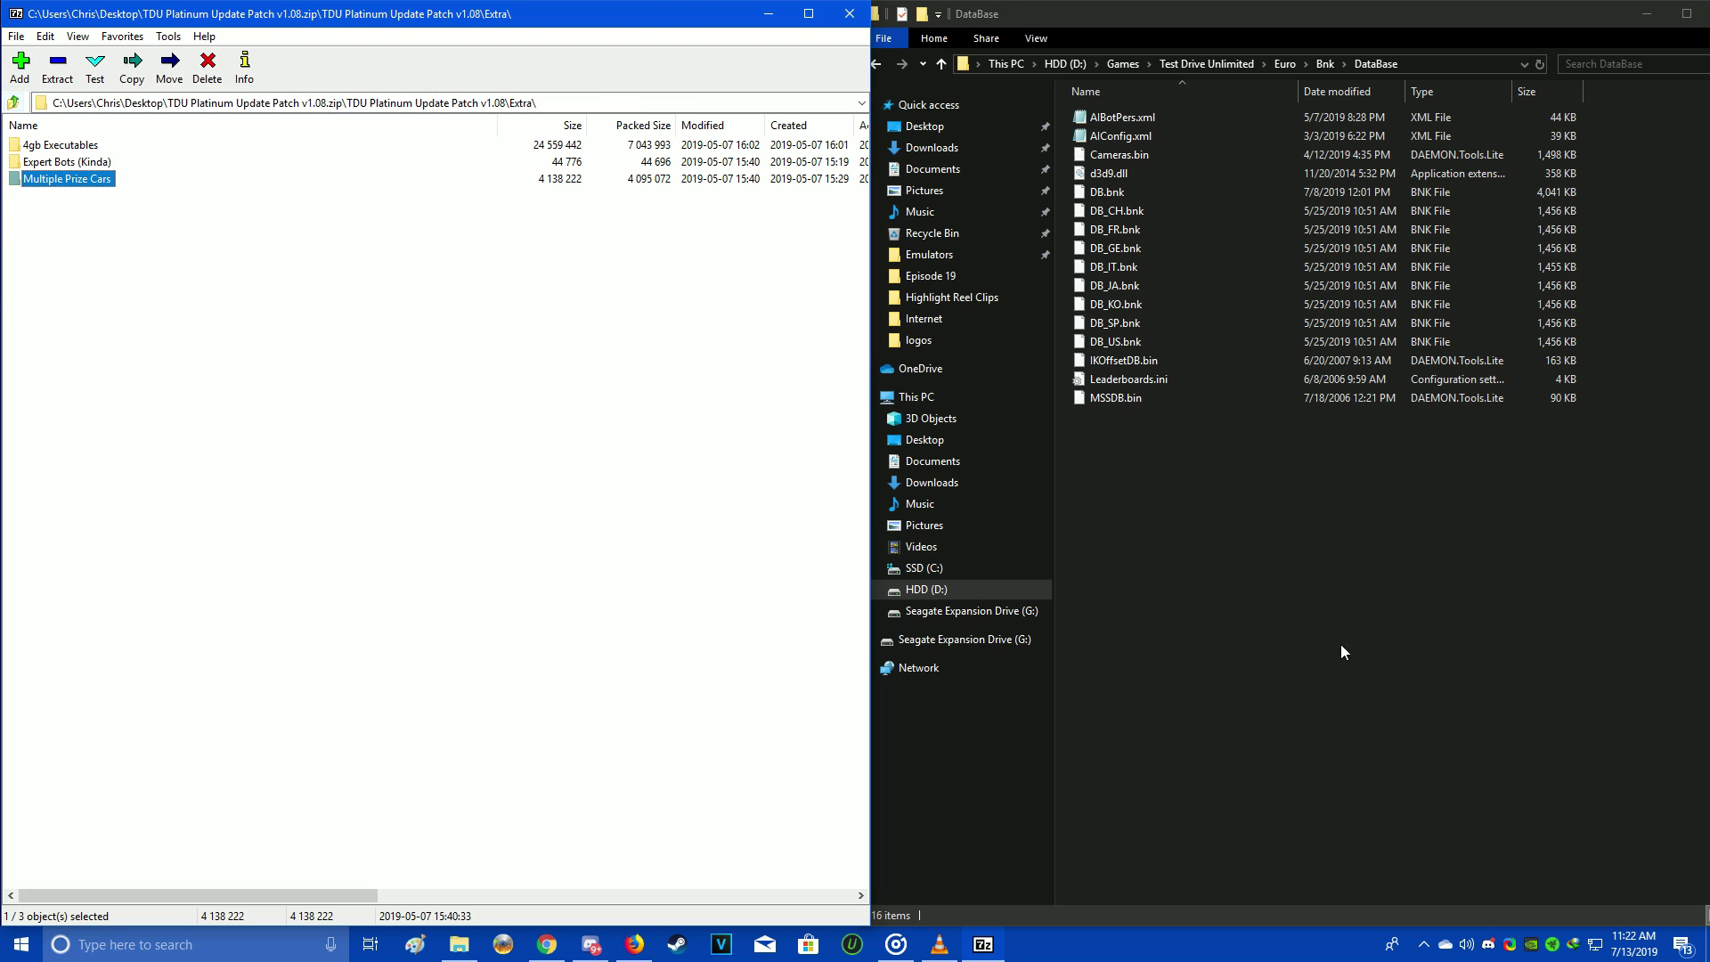
pyautogui.click(1344, 644)
pyautogui.press('BackSpace')
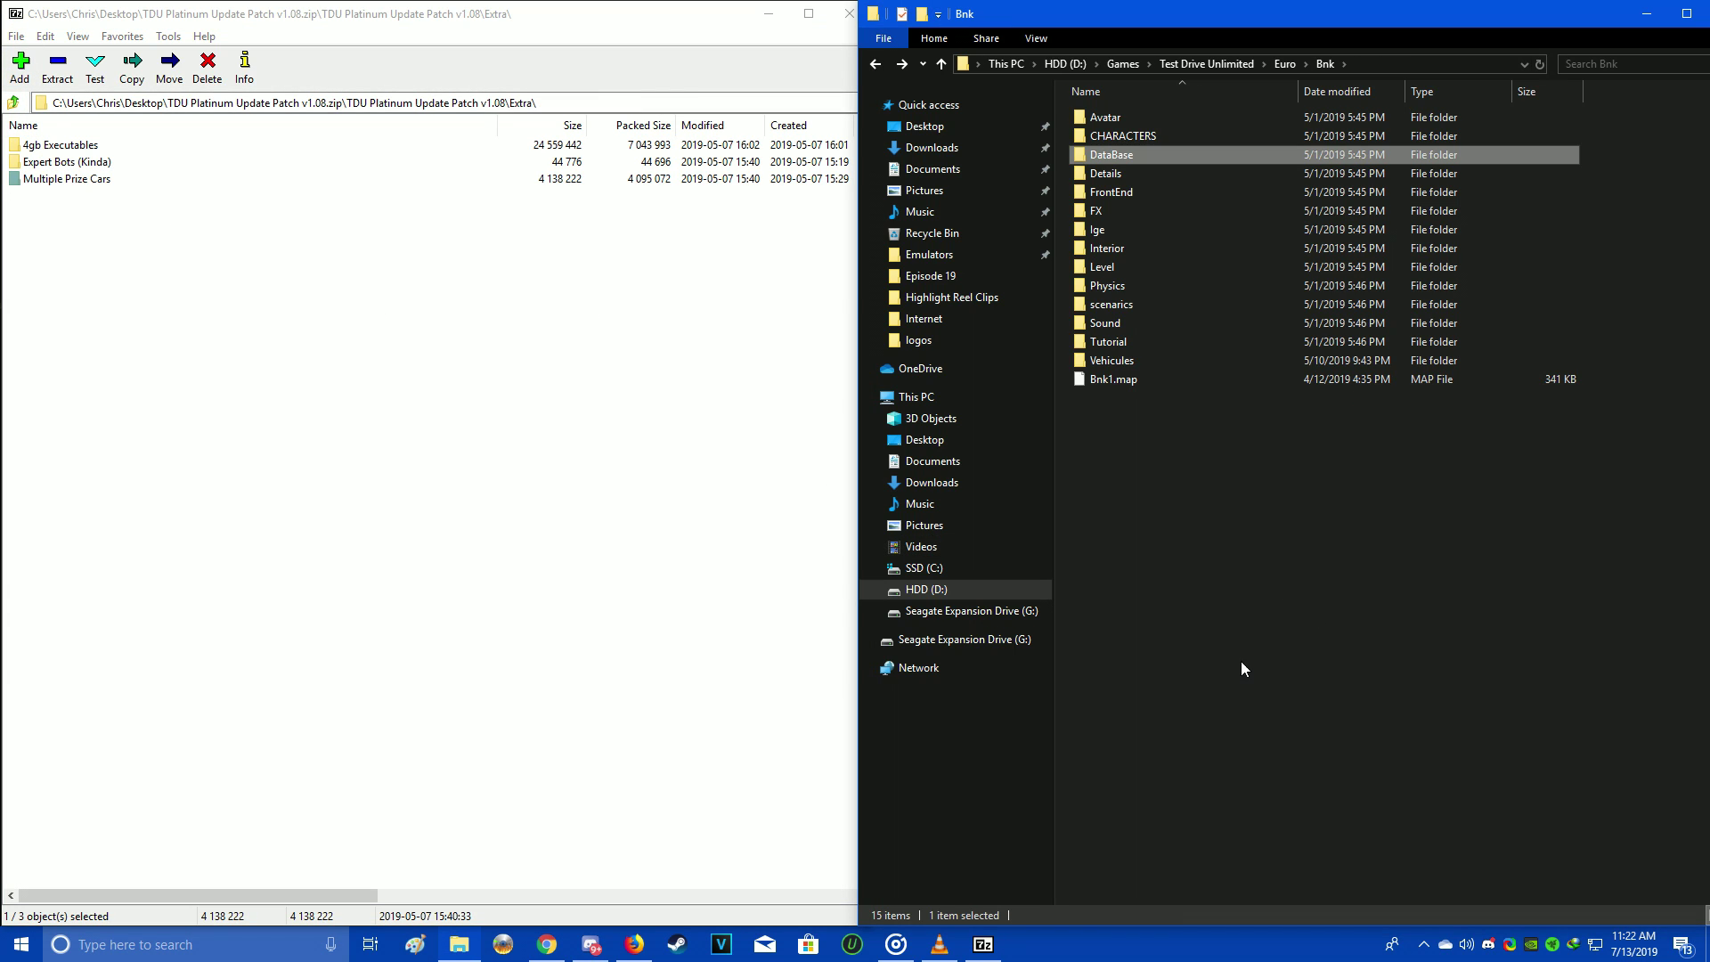
pyautogui.press('BackSpace')
pyautogui.press('BackSpace')
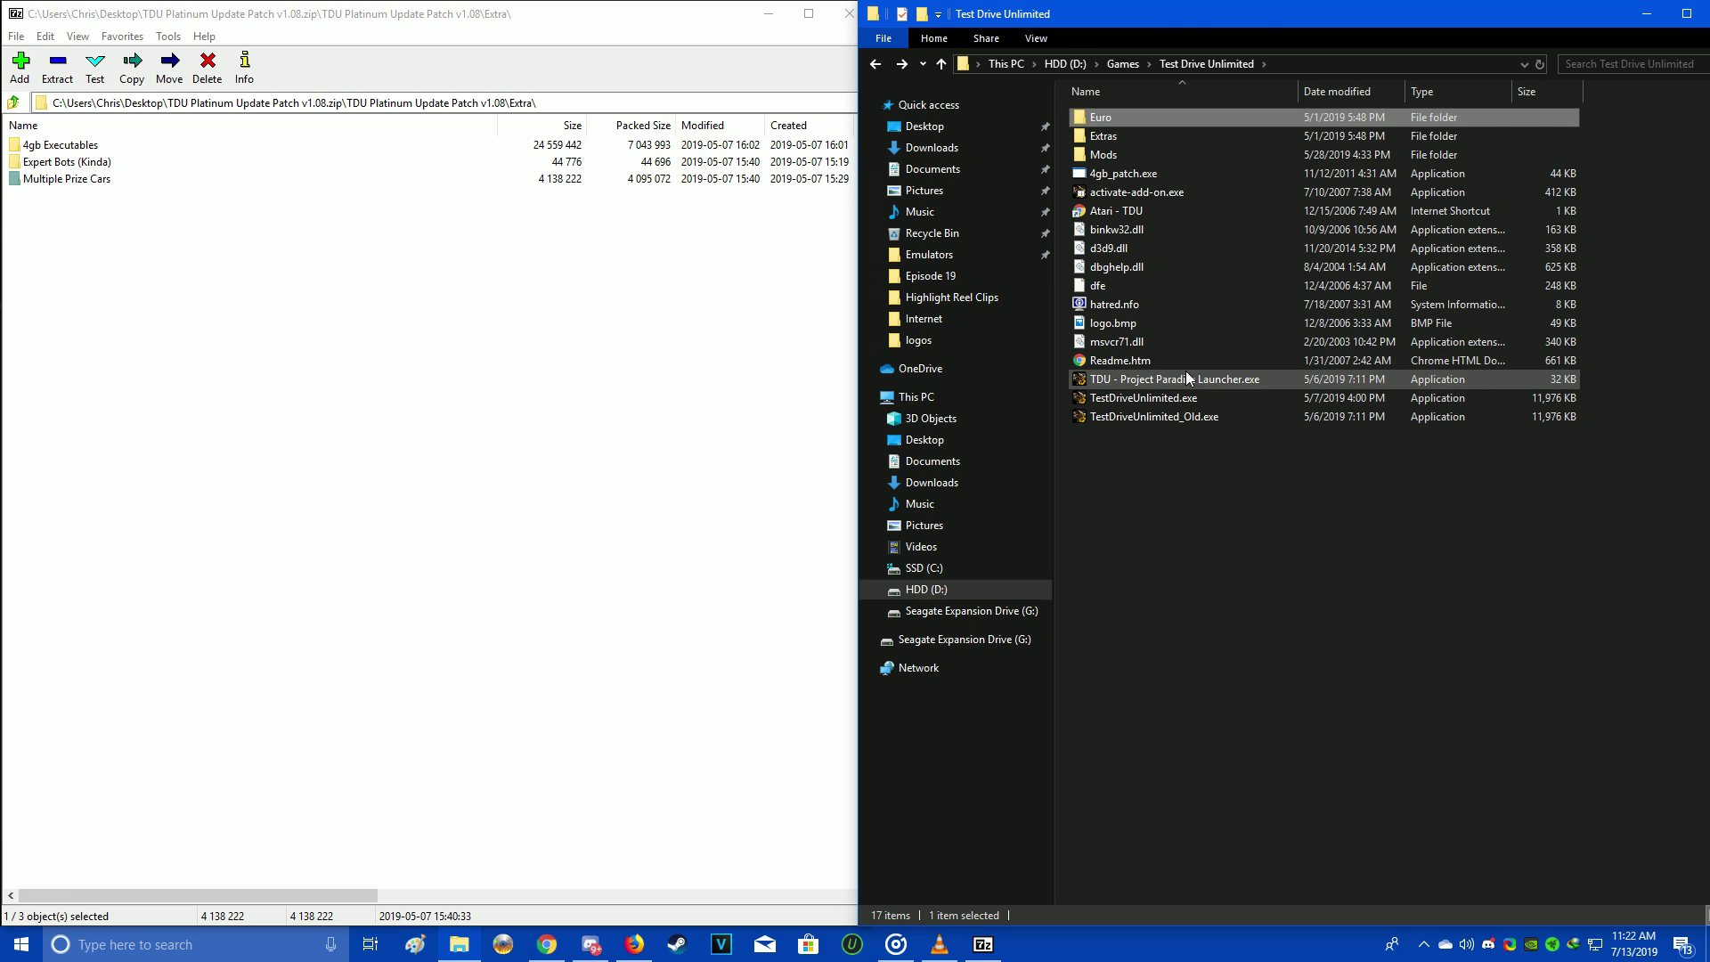
# Run TDU - Project Paradise Launcher.exe and start the game, relaunching it once
pyautogui.doubleClick(1186, 374)
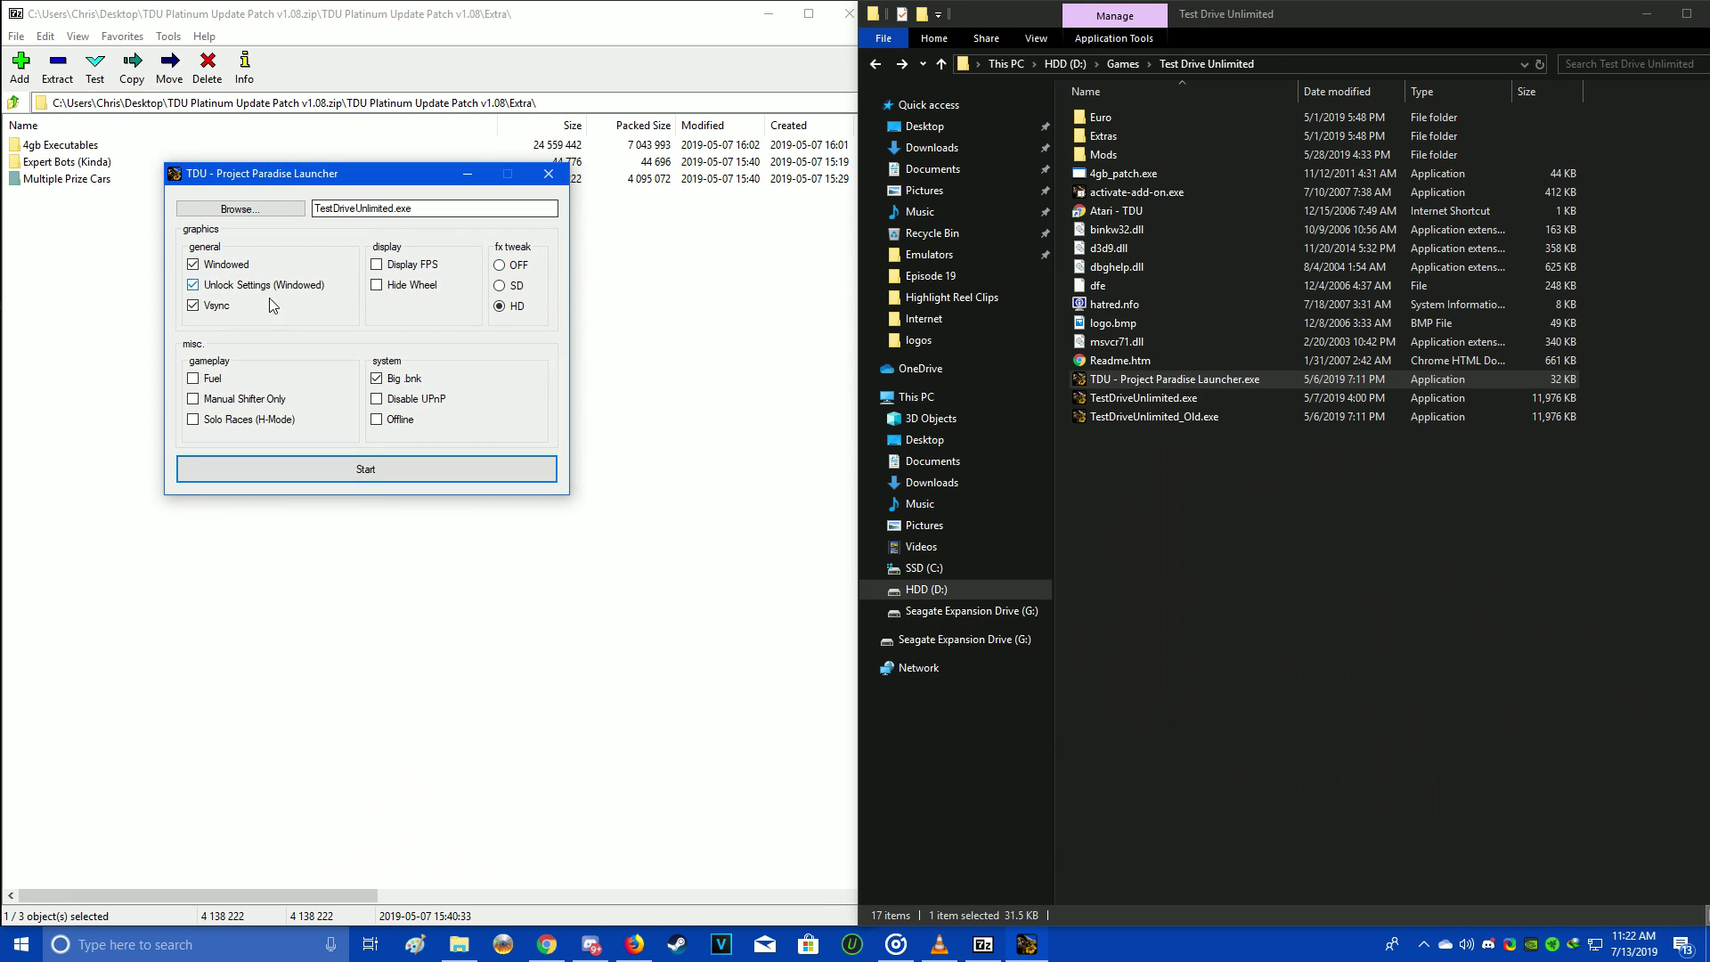
pyautogui.press('Return')
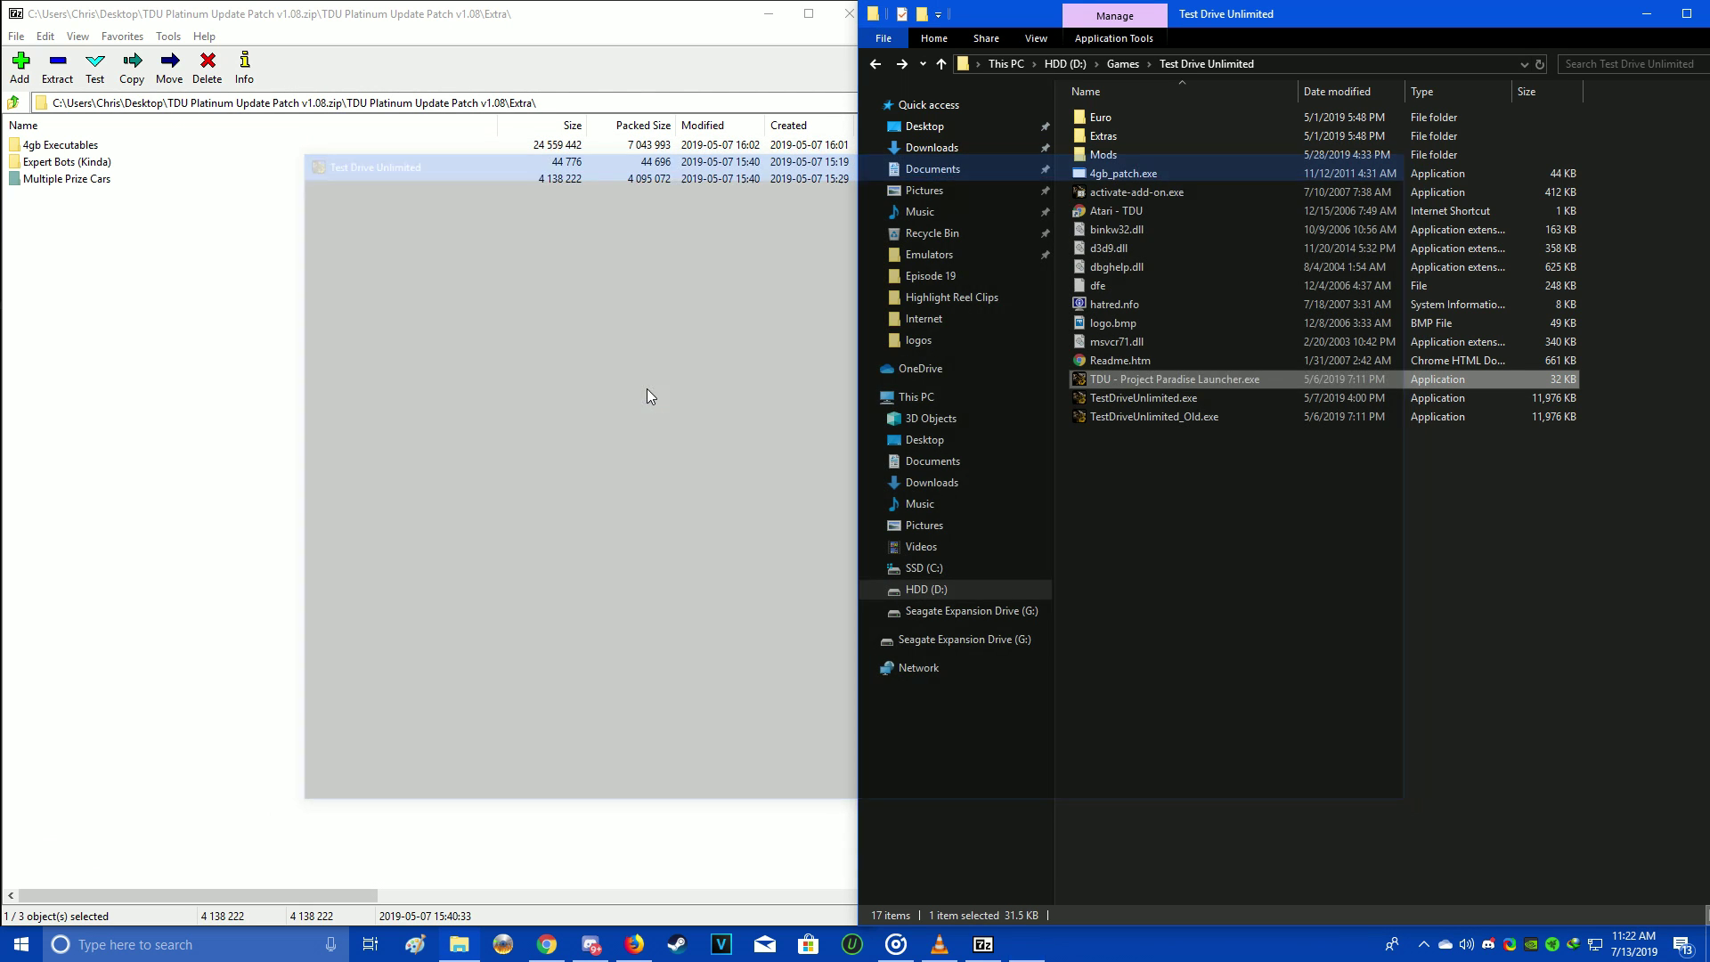
pyautogui.doubleClick(1215, 381)
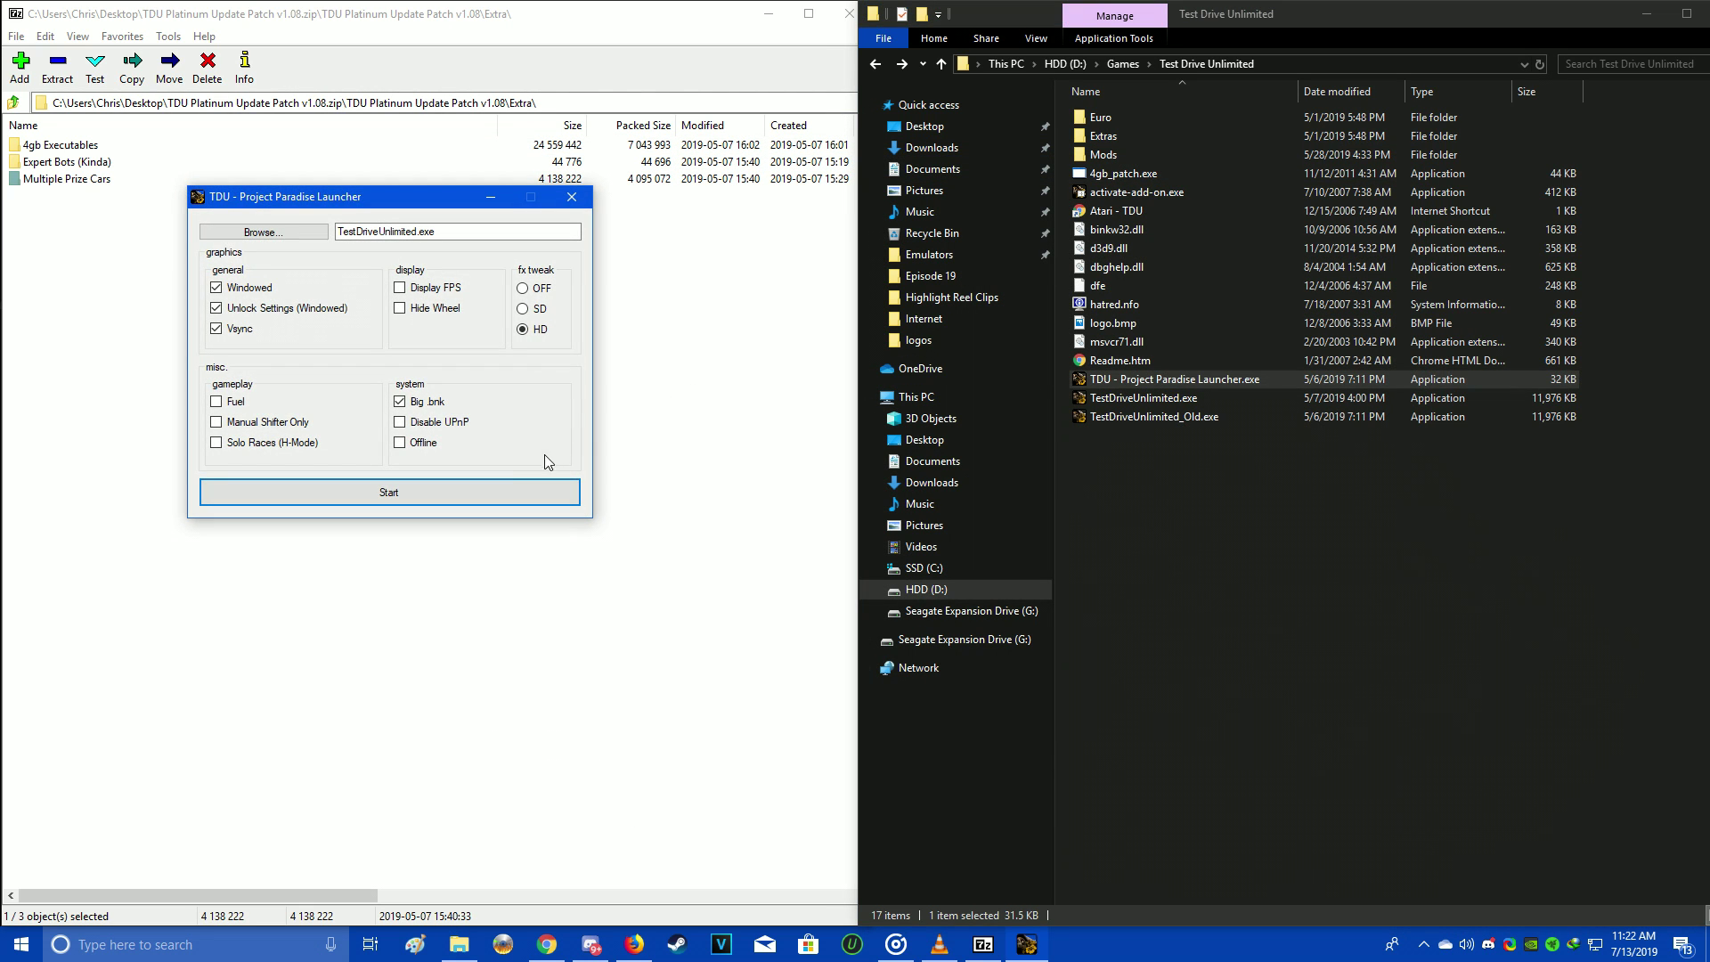
pyautogui.click(556, 488)
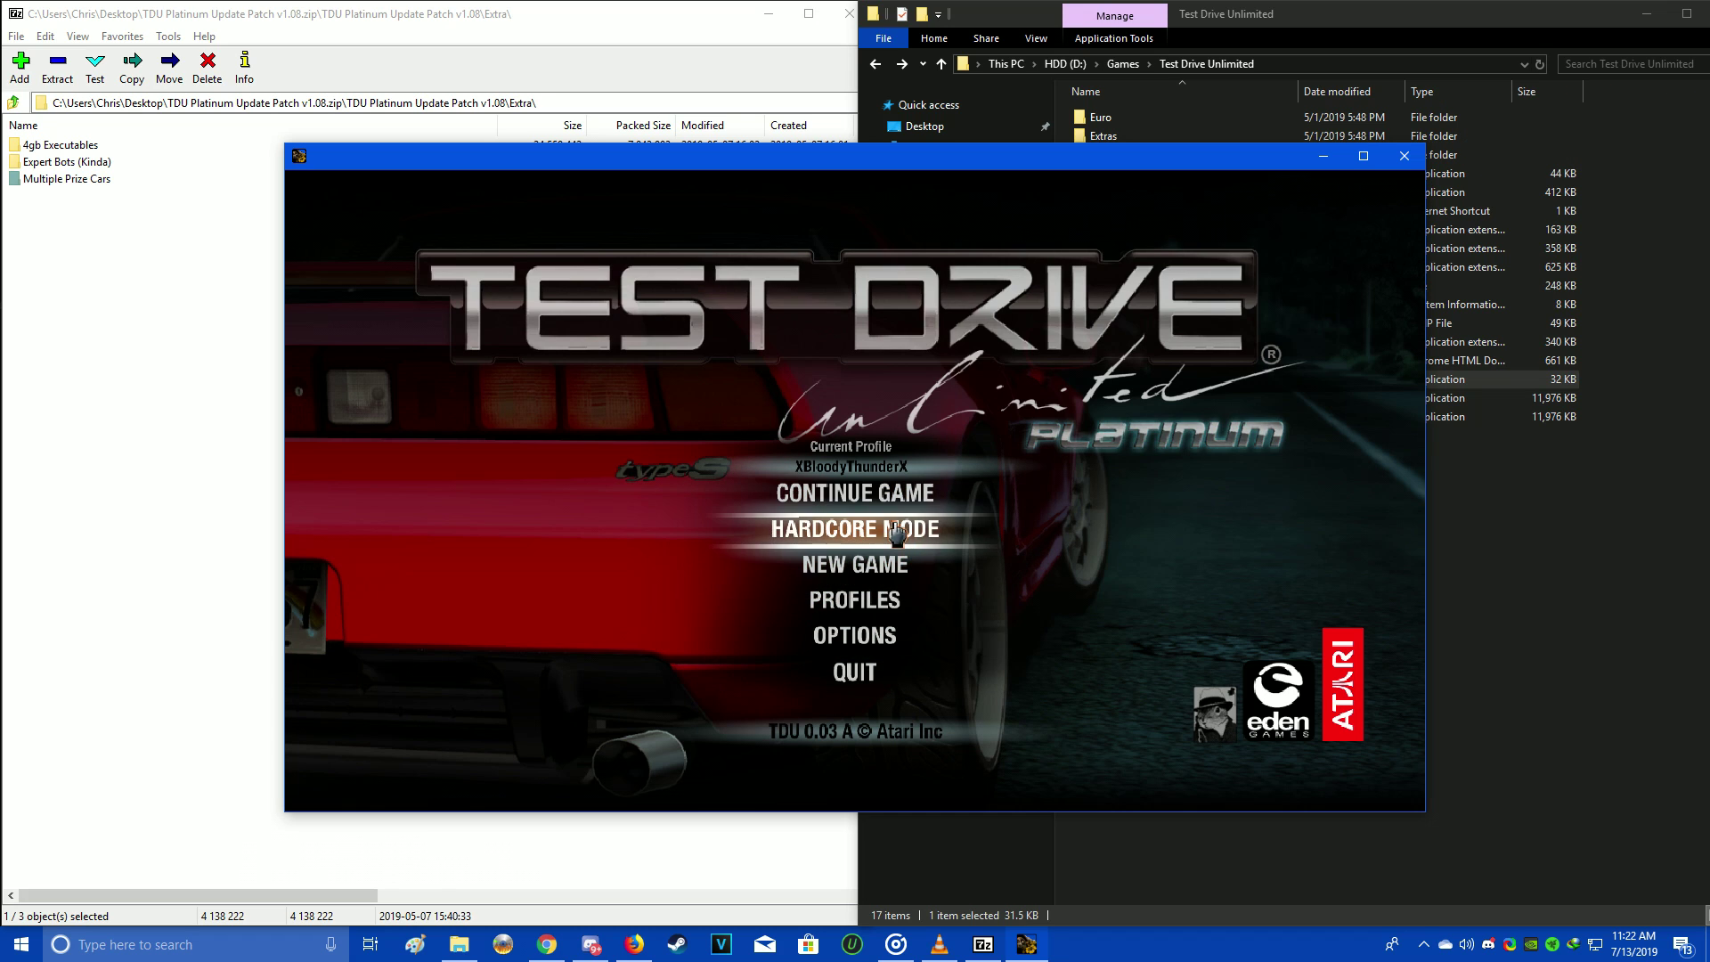
# Get past the connection notices and choose Continue Game to resume the saved profile
pyautogui.press('Up')
pyautogui.press('Return')
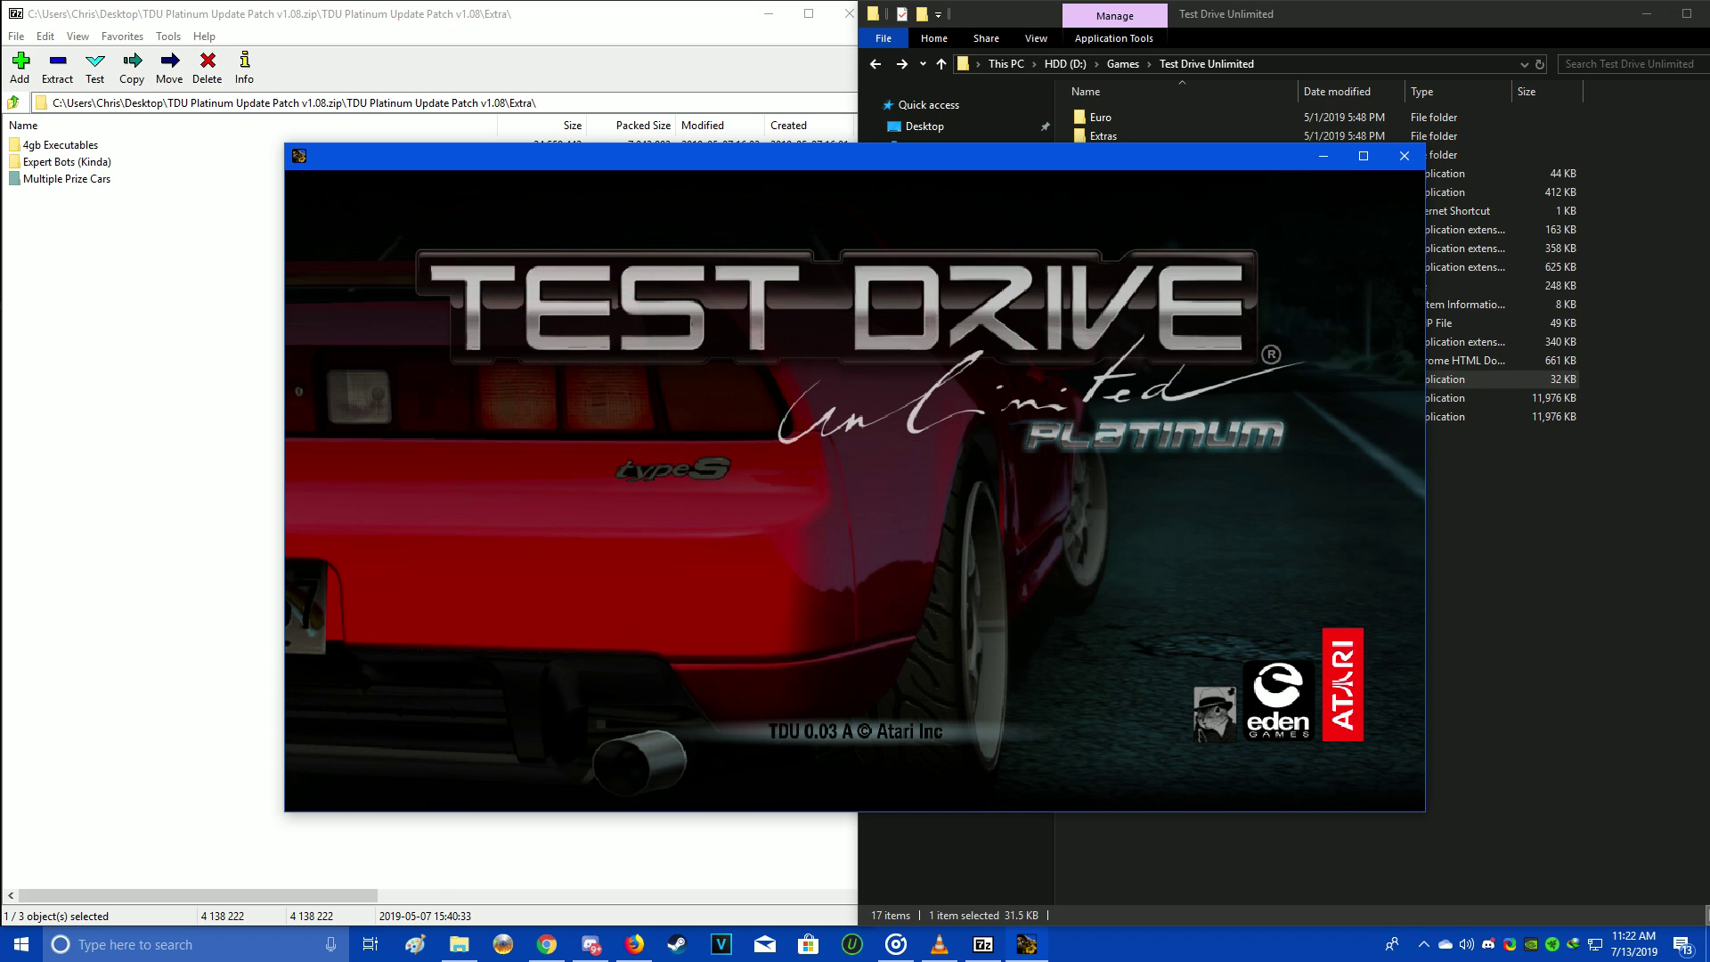